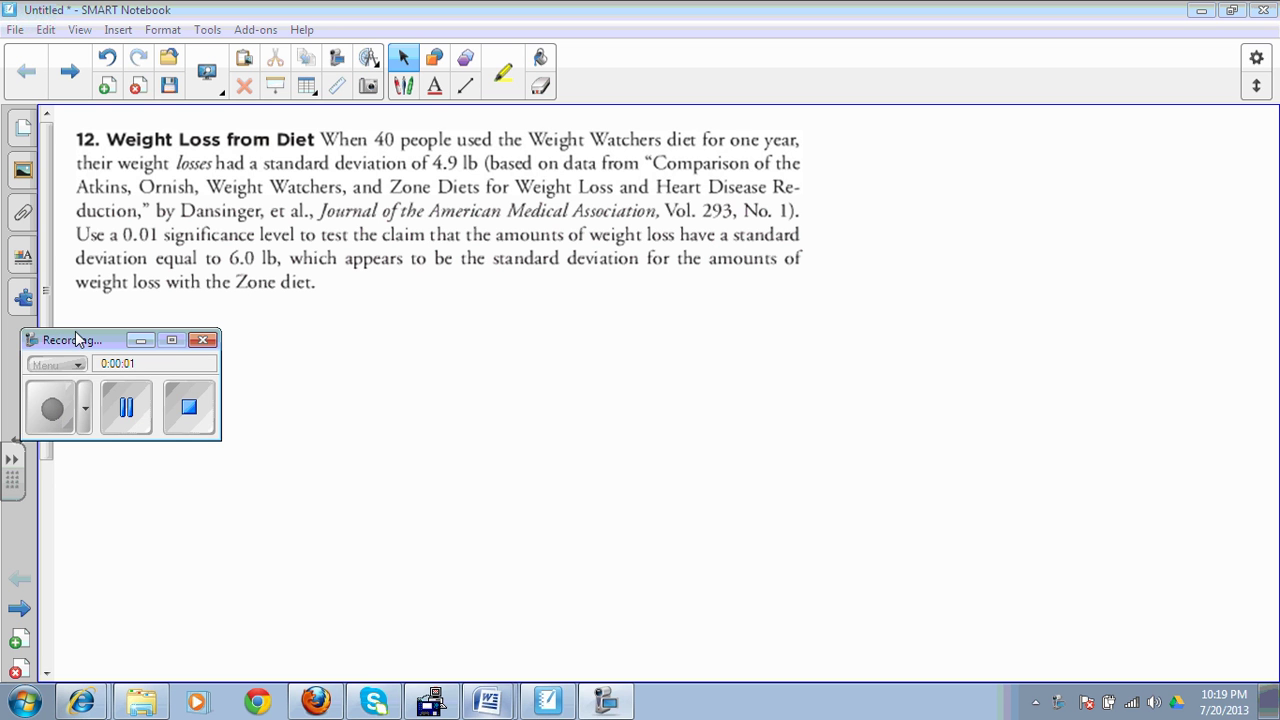
- Pen-write 8.6 in the page's top-right corner, then bring up the C8_Ebola Word document
left_click_drag(75, 341, 1147, 654)
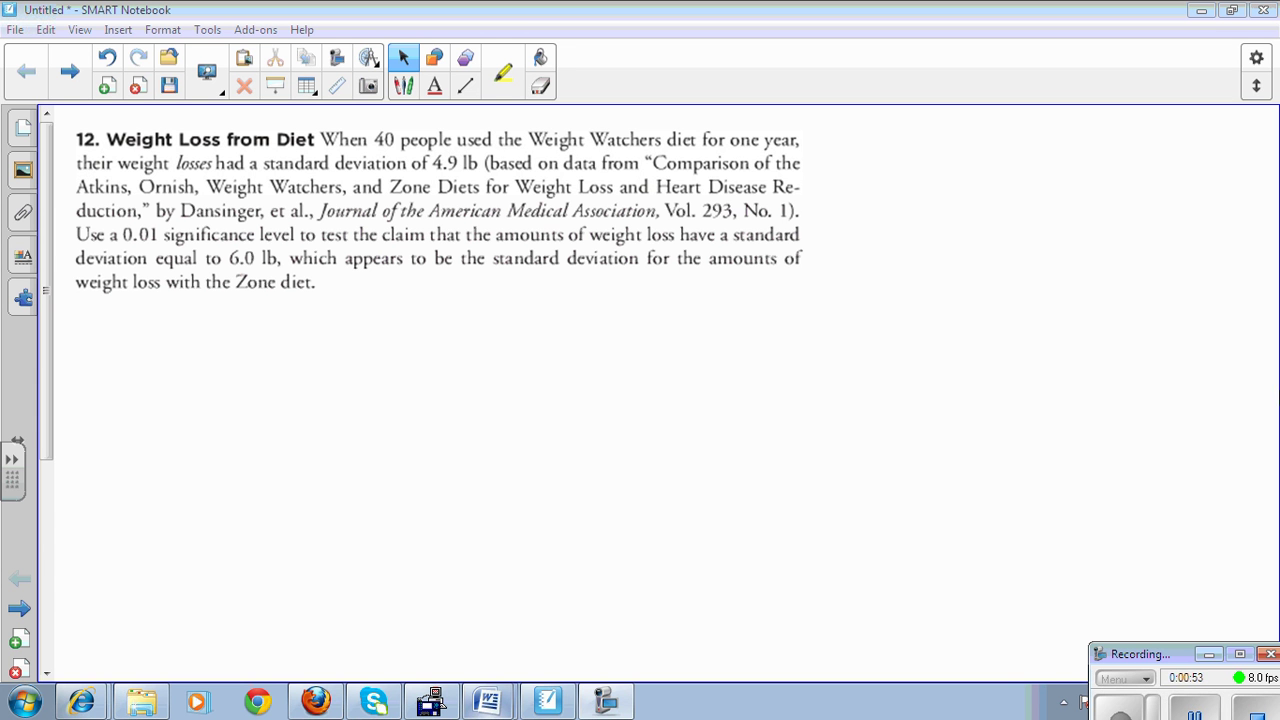
left_click(404, 85)
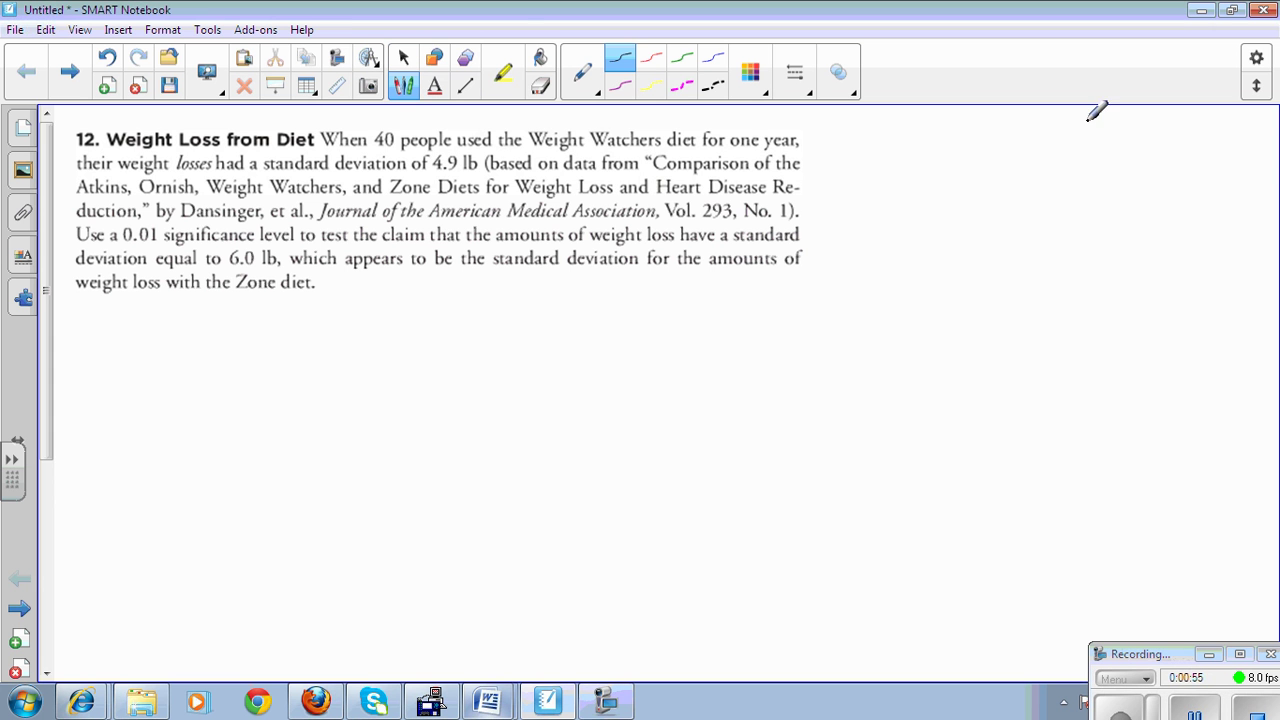
mouse_move(1168, 142)
left_mouse_down()
mouse_move(1163, 165)
mouse_move(1197, 166)
mouse_move(1180, 198)
mouse_move(1233, 201)
left_mouse_up()
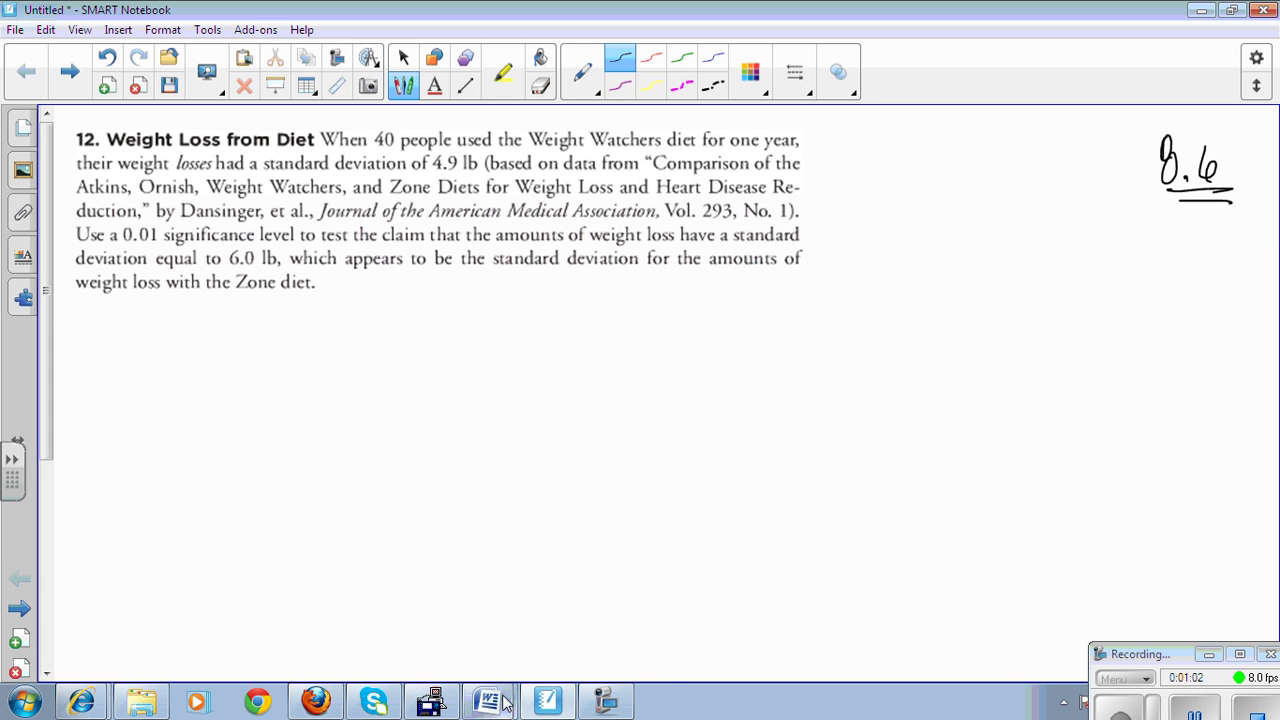
mouse_move(505, 711)
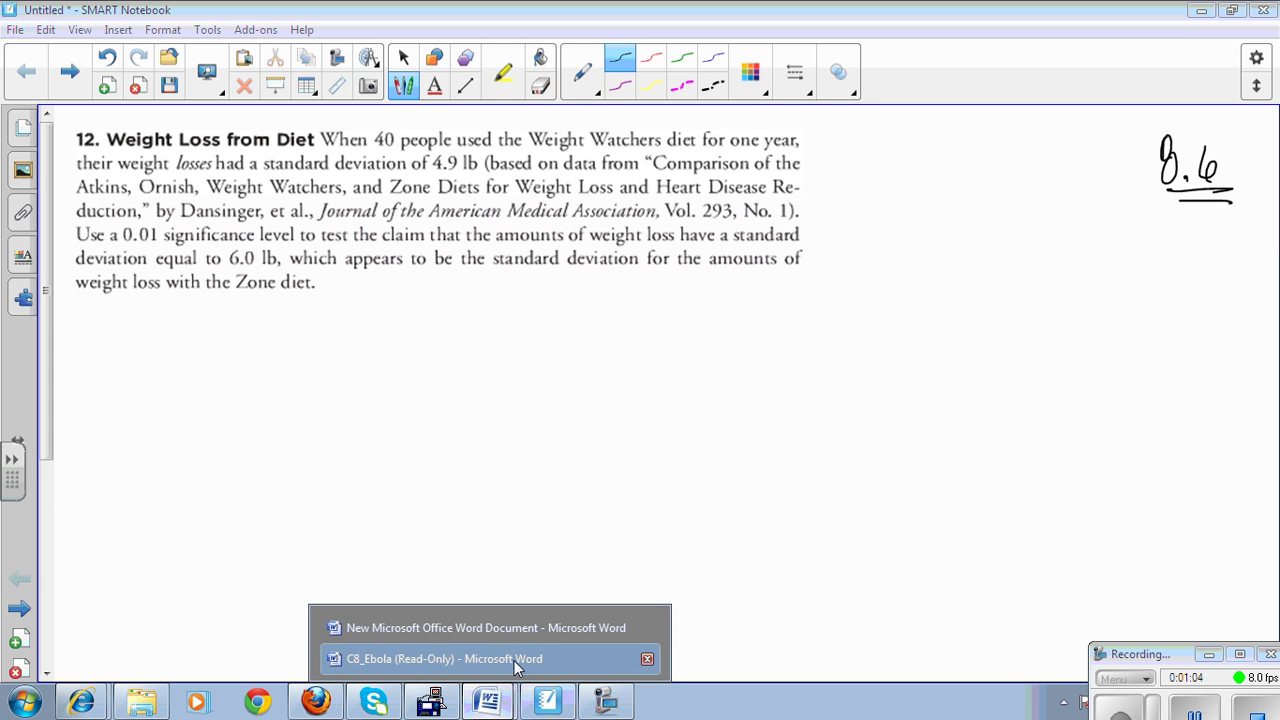
left_click(526, 655)
- Maximize the C8_Ebola Word window and scroll down to the vaccine symptom-day table
left_click(736, 153)
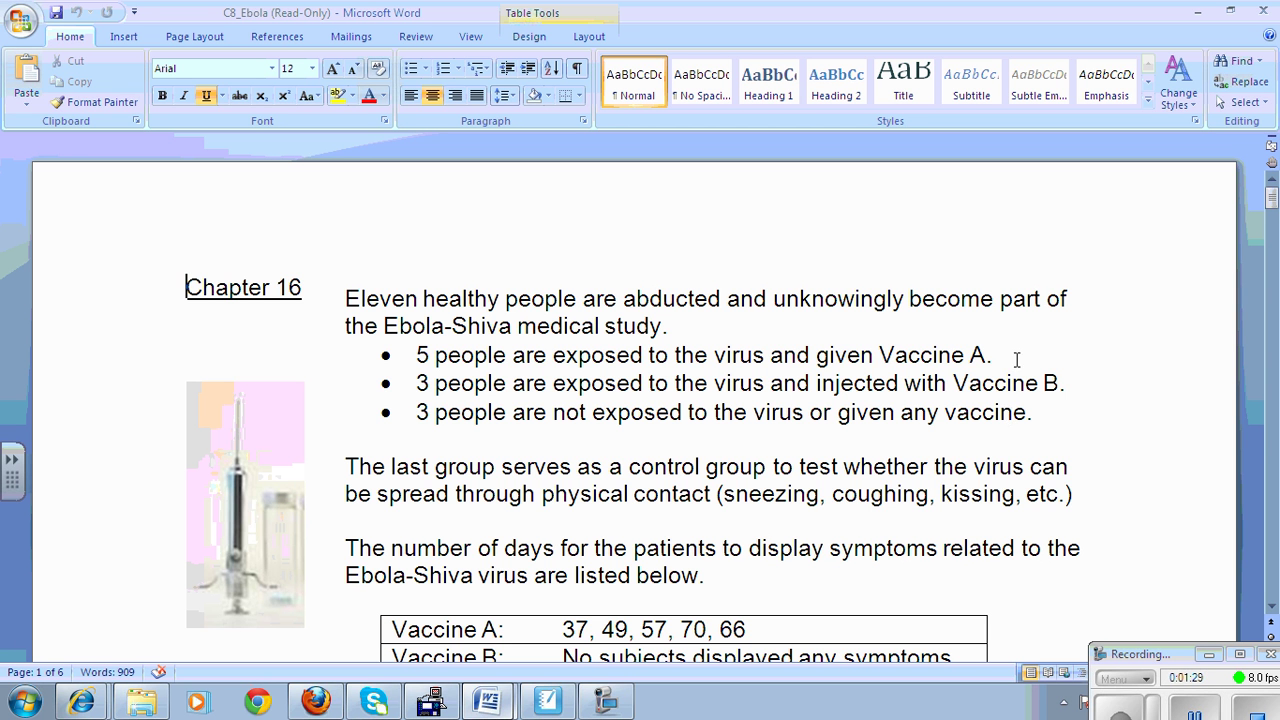
left_click_drag(1272, 192, 1272, 208)
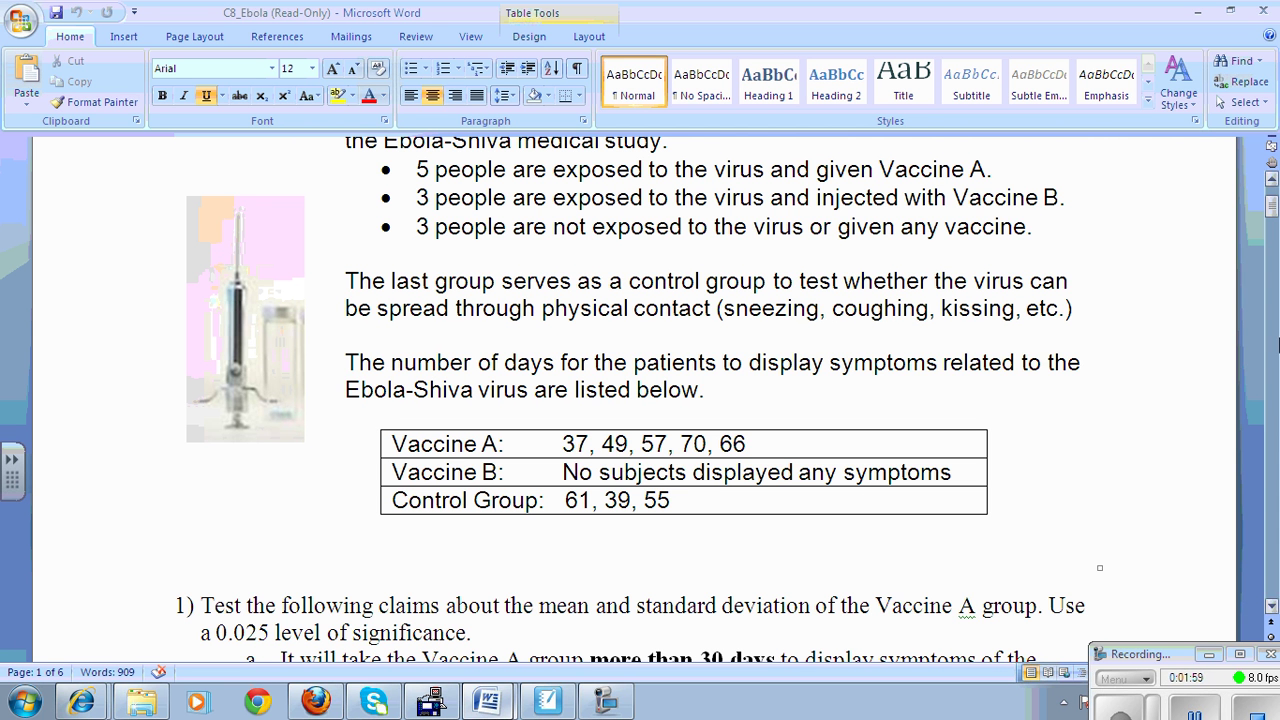
- Back in the notebook, underline the 4.9 standard deviation and write Sx = 4.9 beside the problem
left_click(548, 702)
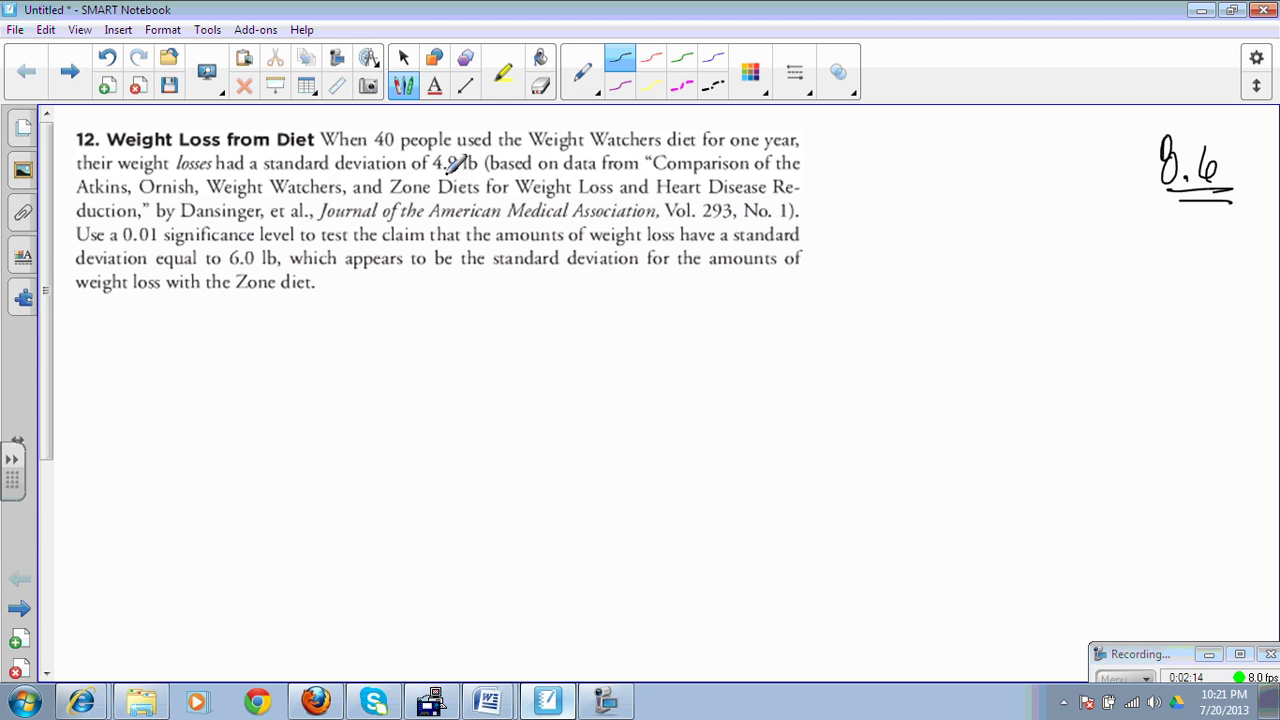
left_click_drag(433, 170, 458, 171)
mouse_move(896, 156)
left_mouse_down()
mouse_move(876, 186)
mouse_move(912, 192)
left_mouse_up()
mouse_move(912, 168)
left_mouse_down()
mouse_move(902, 192)
mouse_move(936, 170)
mouse_move(976, 176)
mouse_move(968, 190)
mouse_move(996, 196)
left_mouse_up()
left_click(978, 186)
- Write n = 40 below Sx = 4.9 and underline the 0.01 significance level
mouse_move(890, 236)
left_mouse_down()
mouse_move(902, 272)
mouse_move(928, 240)
left_mouse_up()
mouse_move(906, 252)
left_mouse_down()
mouse_move(946, 256)
mouse_move(942, 268)
left_mouse_up()
mouse_move(958, 238)
left_mouse_down()
mouse_move(952, 262)
mouse_move(958, 238)
mouse_move(1016, 248)
mouse_move(1075, 234)
mouse_move(1090, 251)
mouse_move(1100, 242)
mouse_move(1098, 266)
mouse_move(1128, 270)
left_mouse_up()
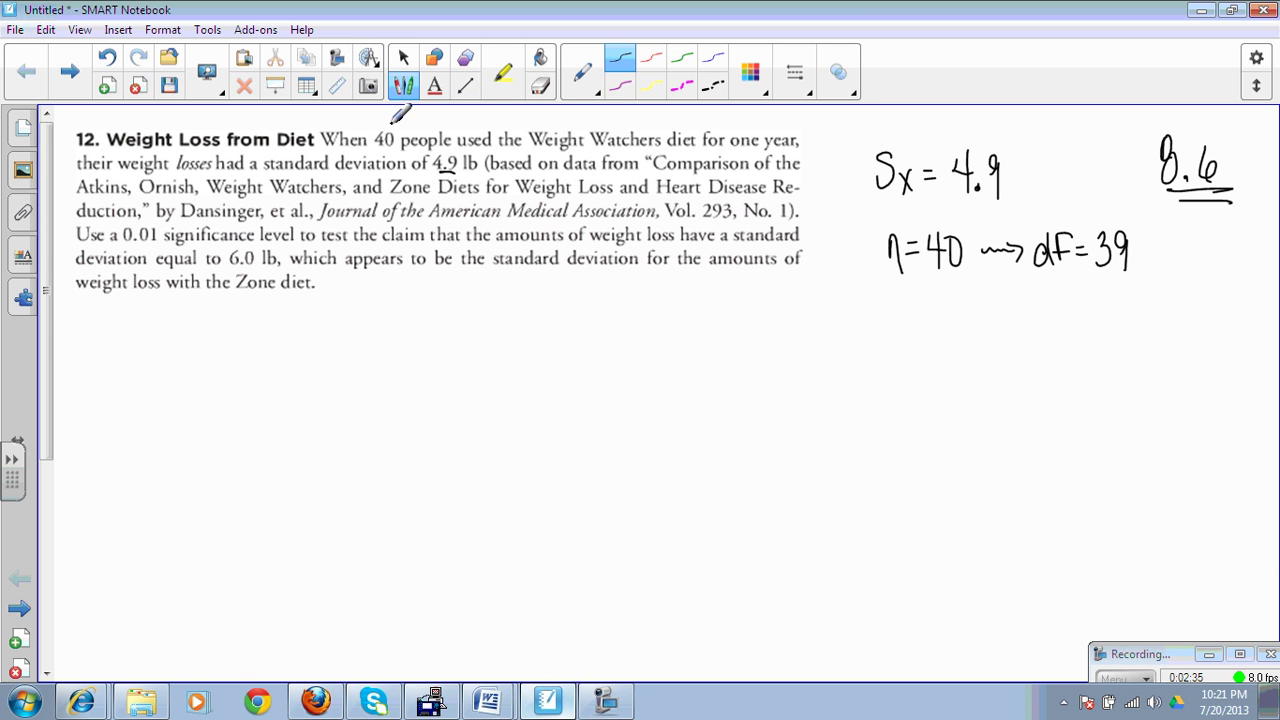
mouse_move(78, 265)
left_mouse_down()
mouse_move(148, 265)
mouse_move(158, 244)
left_mouse_up()
- Undo the stray stroke and underline 'equal to 6.0' in the claim
left_click_drag(157, 272, 275, 287)
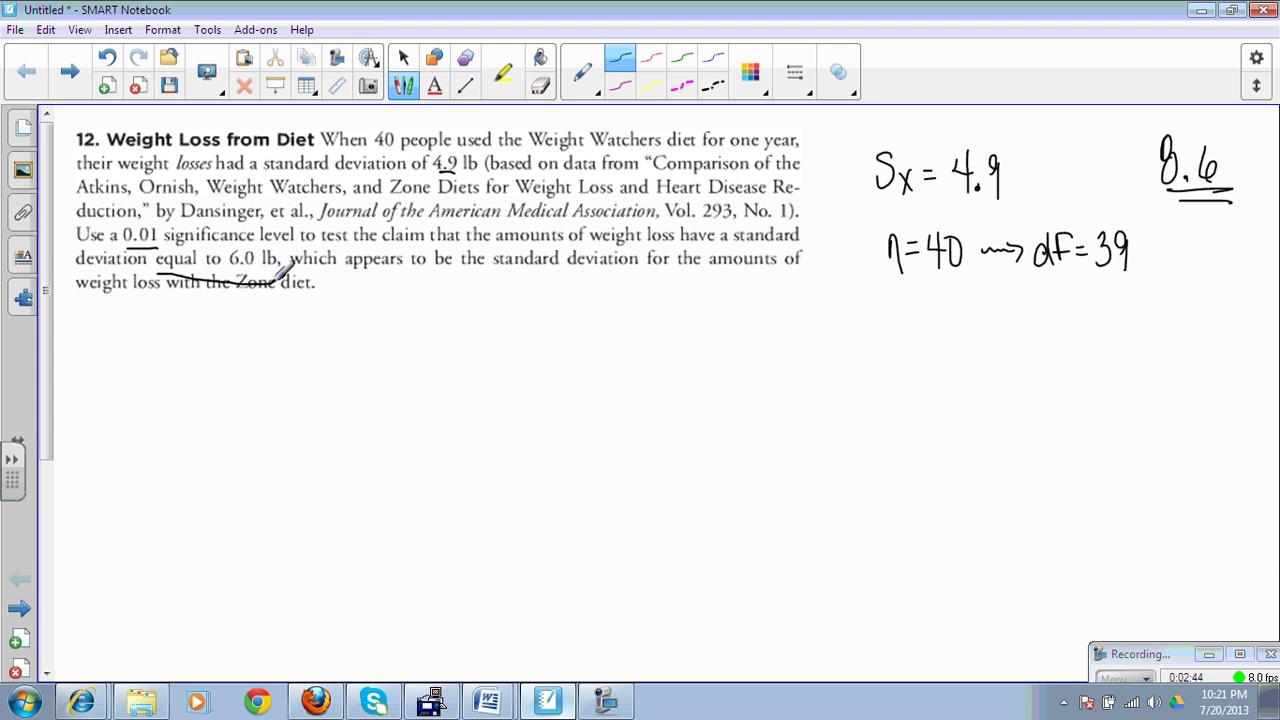
left_click(107, 57)
left_click_drag(157, 269, 262, 267)
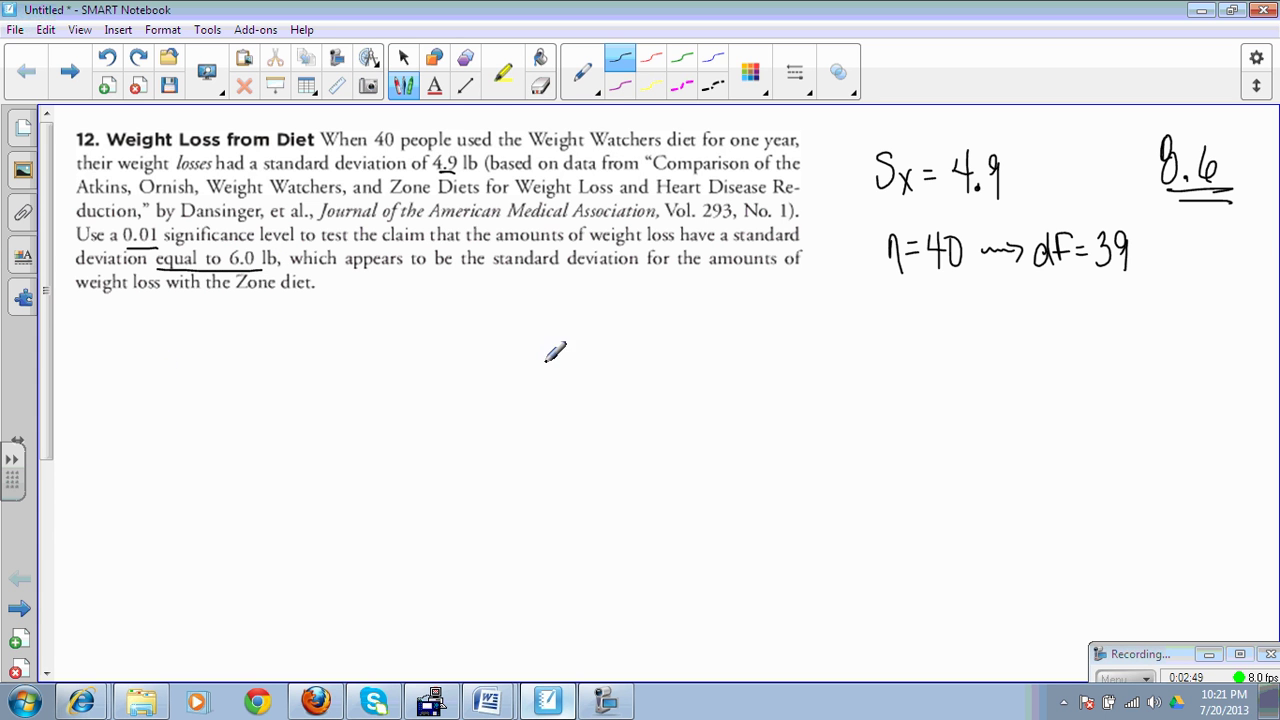
- Write the hypotheses Ho: σ = 6 (Claim) and H1: σ ≠ 6 below the problem
mouse_move(203, 421)
left_mouse_down()
mouse_move(216, 402)
mouse_move(235, 407)
left_mouse_up()
left_click_drag(220, 416, 270, 413)
mouse_move(357, 388)
left_mouse_down()
mouse_move(371, 369)
mouse_move(387, 414)
mouse_move(415, 400)
mouse_move(455, 410)
left_mouse_up()
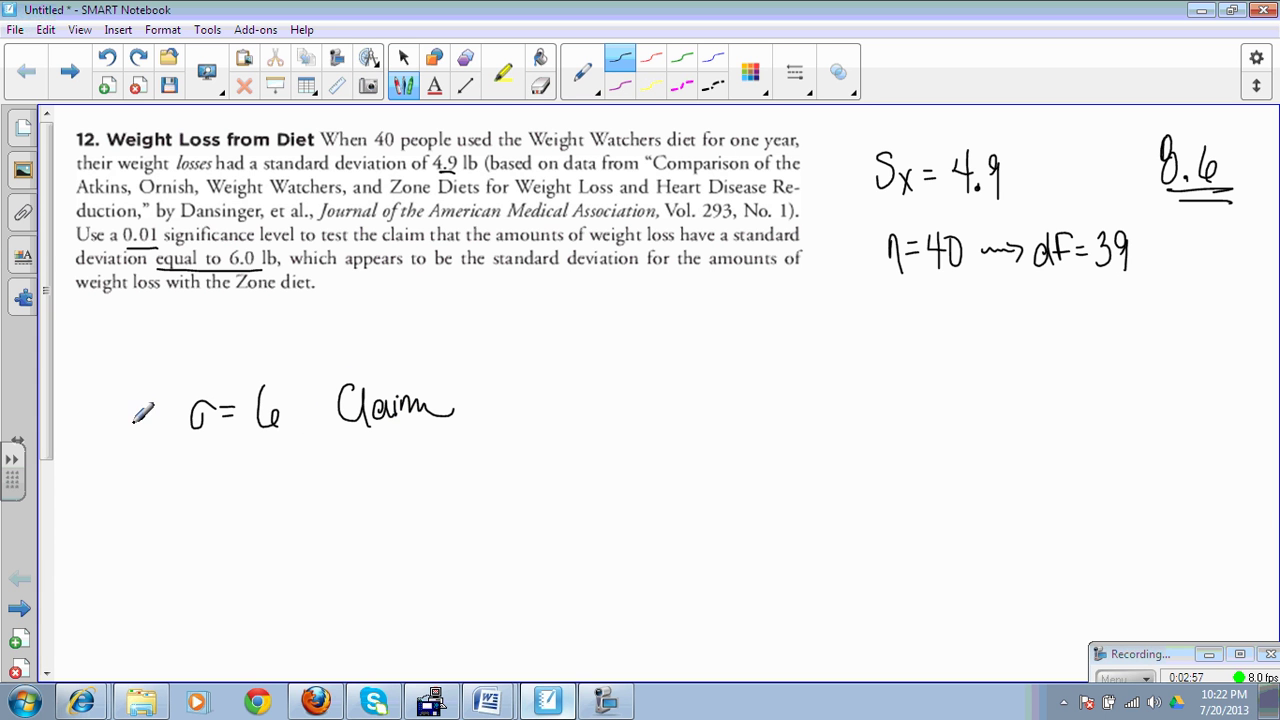
mouse_move(206, 462)
left_mouse_down()
mouse_move(204, 478)
mouse_move(216, 462)
mouse_move(250, 472)
mouse_move(234, 498)
mouse_move(270, 486)
left_mouse_up()
mouse_move(106, 390)
left_mouse_down()
mouse_move(110, 424)
mouse_move(129, 405)
left_mouse_up()
mouse_move(106, 460)
left_mouse_down()
mouse_move(108, 496)
mouse_move(120, 496)
left_mouse_up()
mouse_move(104, 482)
left_mouse_down()
mouse_move(126, 478)
mouse_move(148, 498)
left_mouse_up()
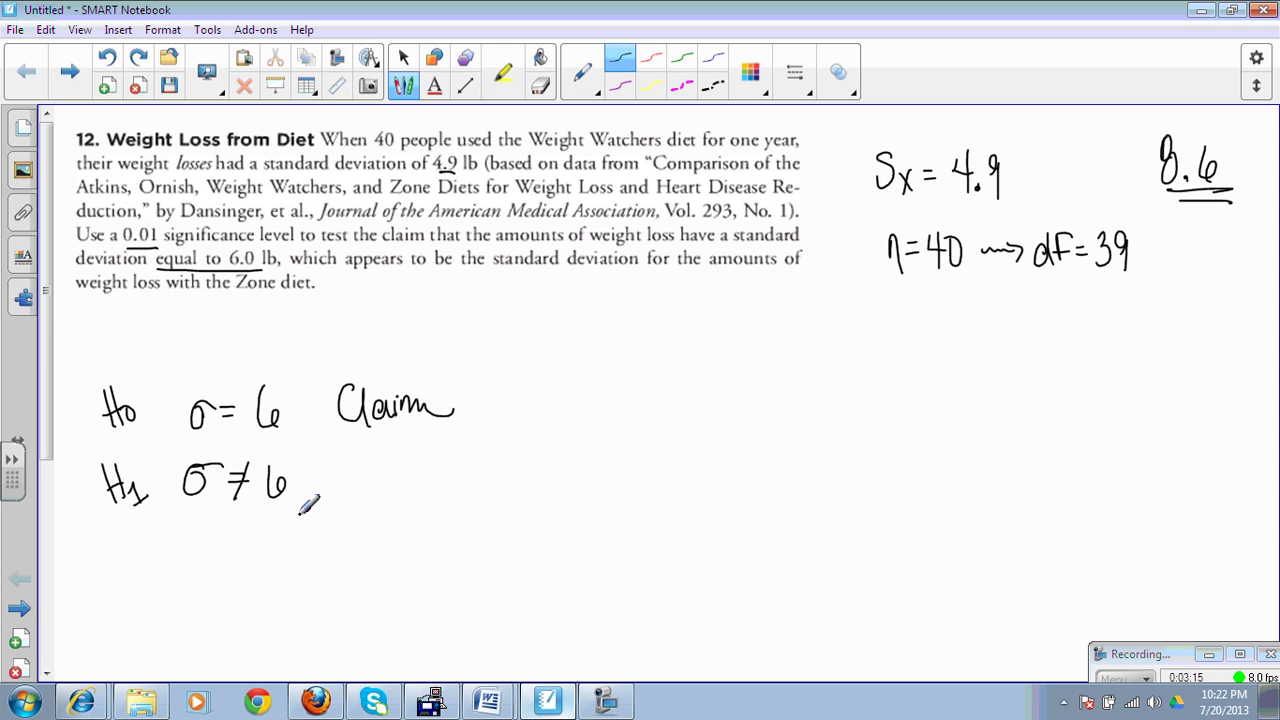
- Draw a baseline, a bell-shaped chi-square curve, and left and right cutoff lines
left_click_drag(132, 629, 408, 629)
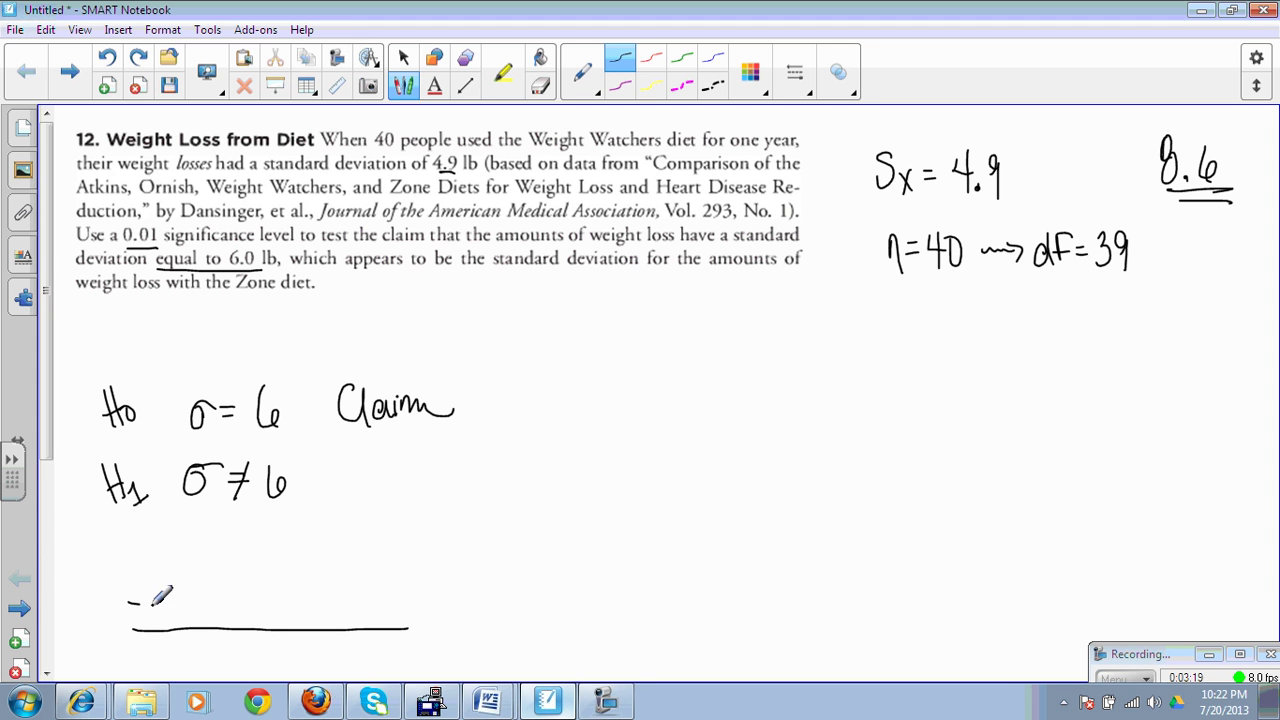
mouse_move(176, 601)
left_mouse_down()
mouse_move(268, 545)
mouse_move(355, 568)
mouse_move(380, 602)
mouse_move(441, 603)
left_mouse_up()
left_click_drag(190, 593, 191, 626)
left_click_drag(379, 594, 380, 628)
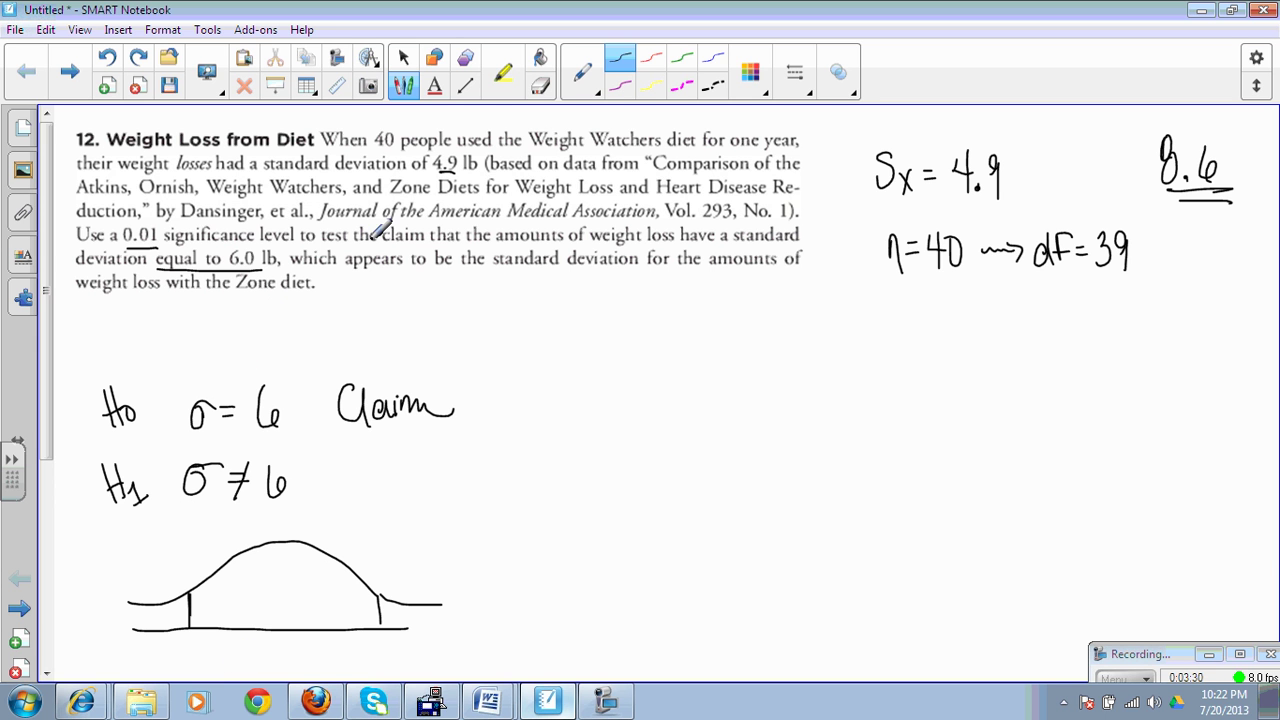
- Shade the curve's middle green, label it .99, and label the right tail .005
left_click(684, 60)
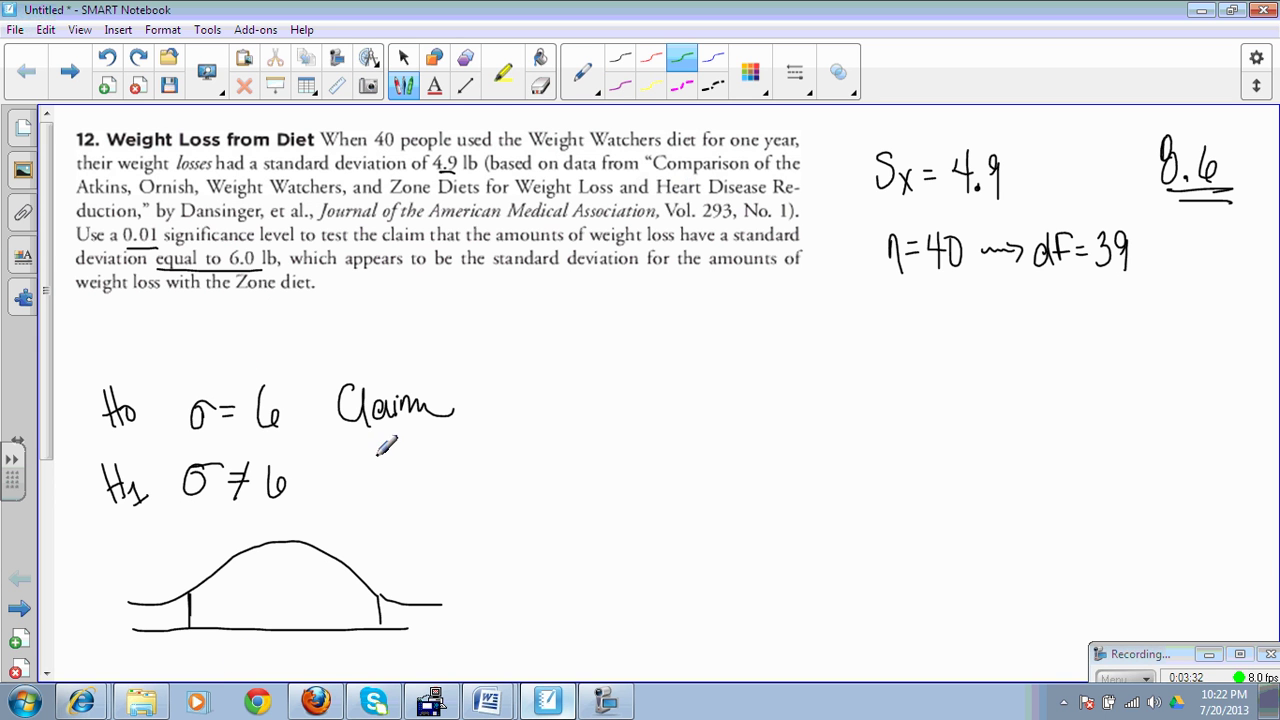
mouse_move(198, 620)
left_mouse_down()
mouse_move(240, 570)
mouse_move(278, 560)
mouse_move(360, 610)
mouse_move(381, 604)
left_mouse_up()
left_click(619, 58)
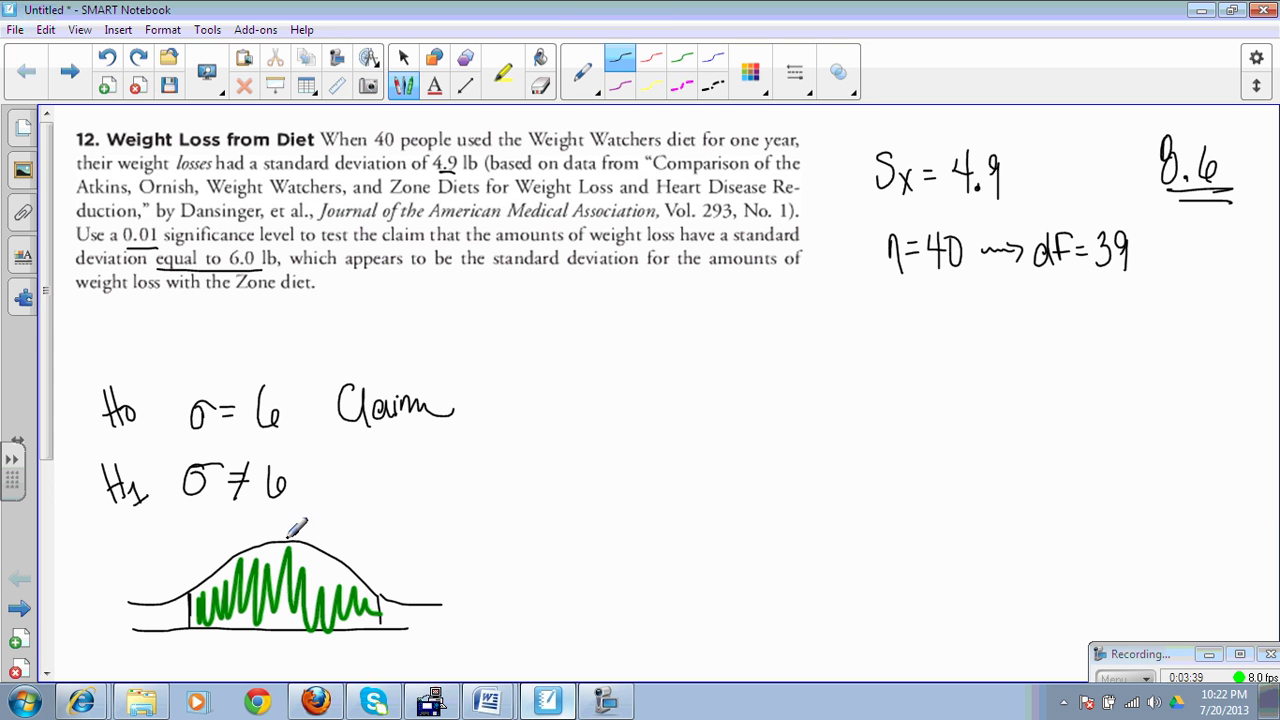
mouse_move(296, 550)
left_mouse_down()
mouse_move(358, 505)
mouse_move(362, 518)
left_mouse_up()
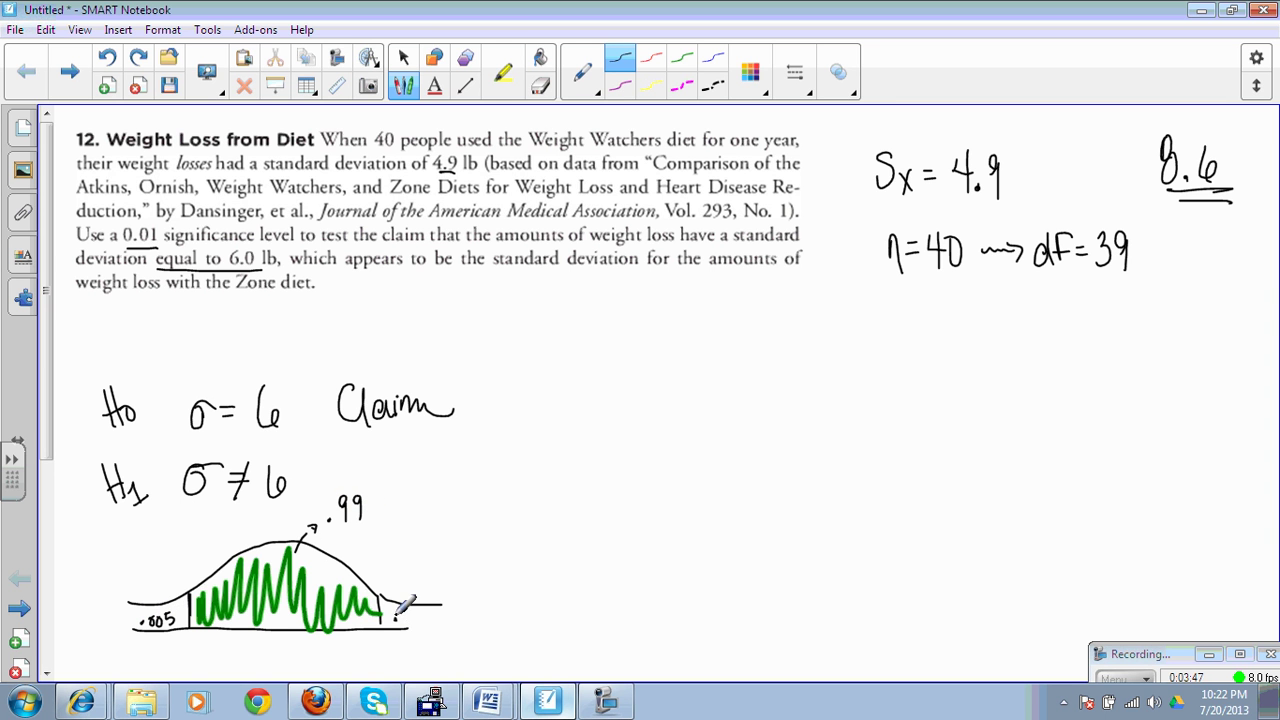
left_click_drag(406, 617, 411, 619)
left_click_drag(418, 613, 426, 621)
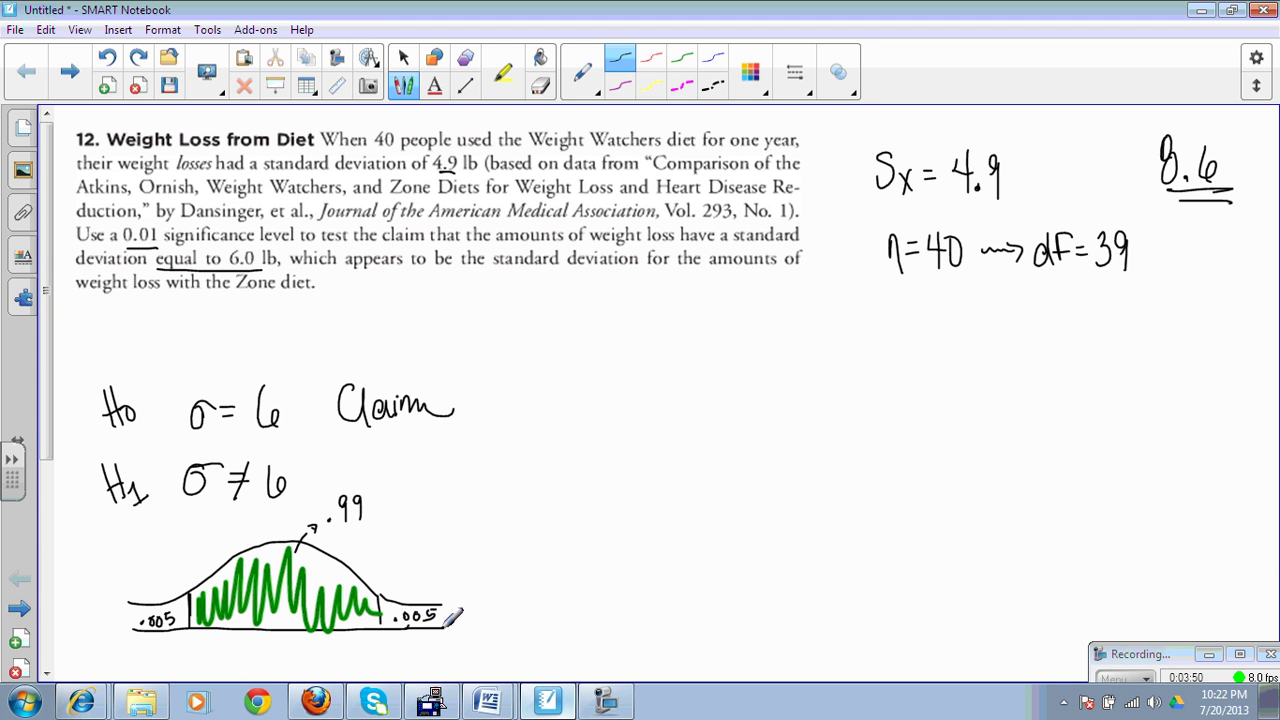
- Trace the left and right cutoff lines in red
left_click(651, 60)
left_click_drag(188, 628, 190, 598)
left_click_drag(380, 596, 381, 620)
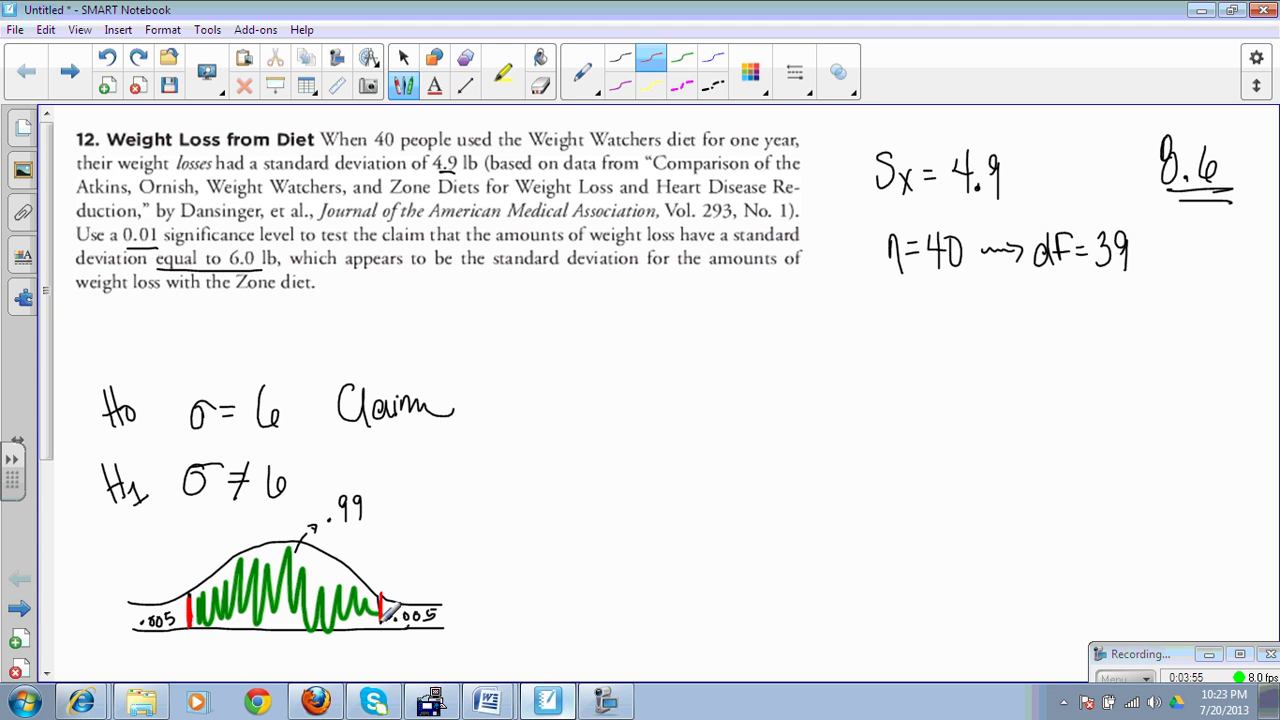
- Zoom the Firefox chi-square Table A-4 out to show rows down to 50 degrees of freedom
left_click(318, 703)
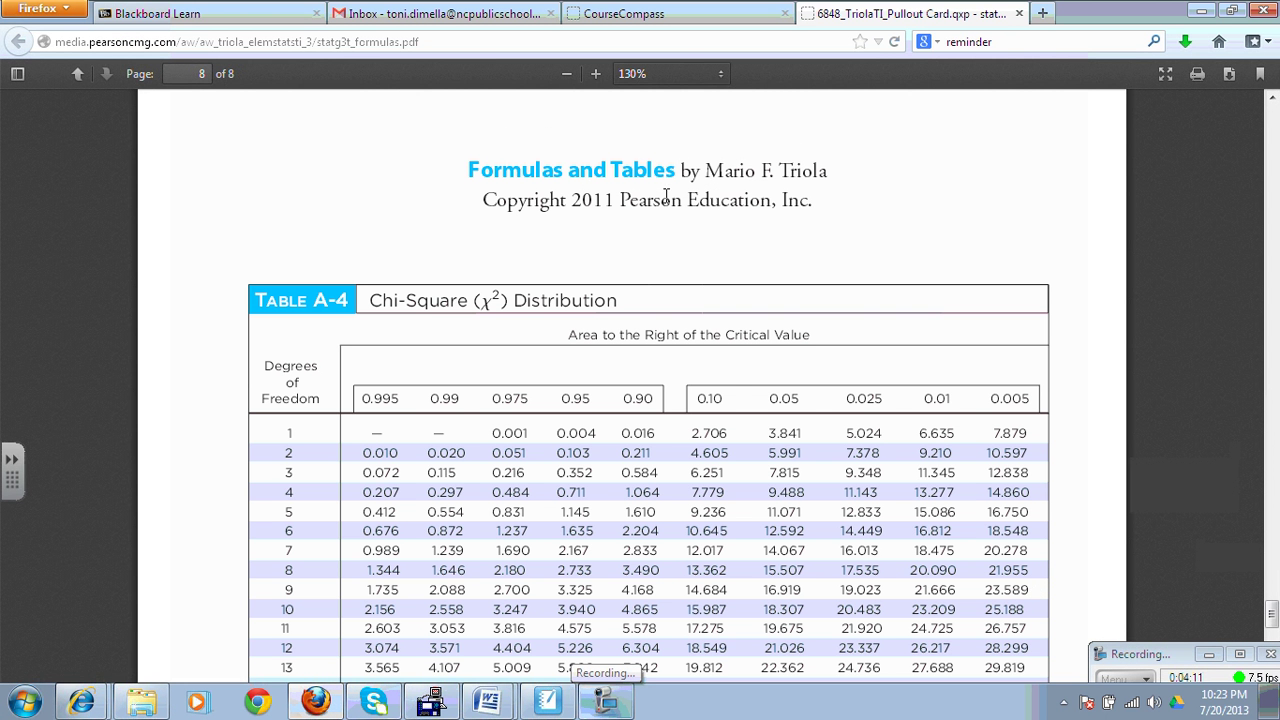
left_click(566, 74)
left_click(566, 74)
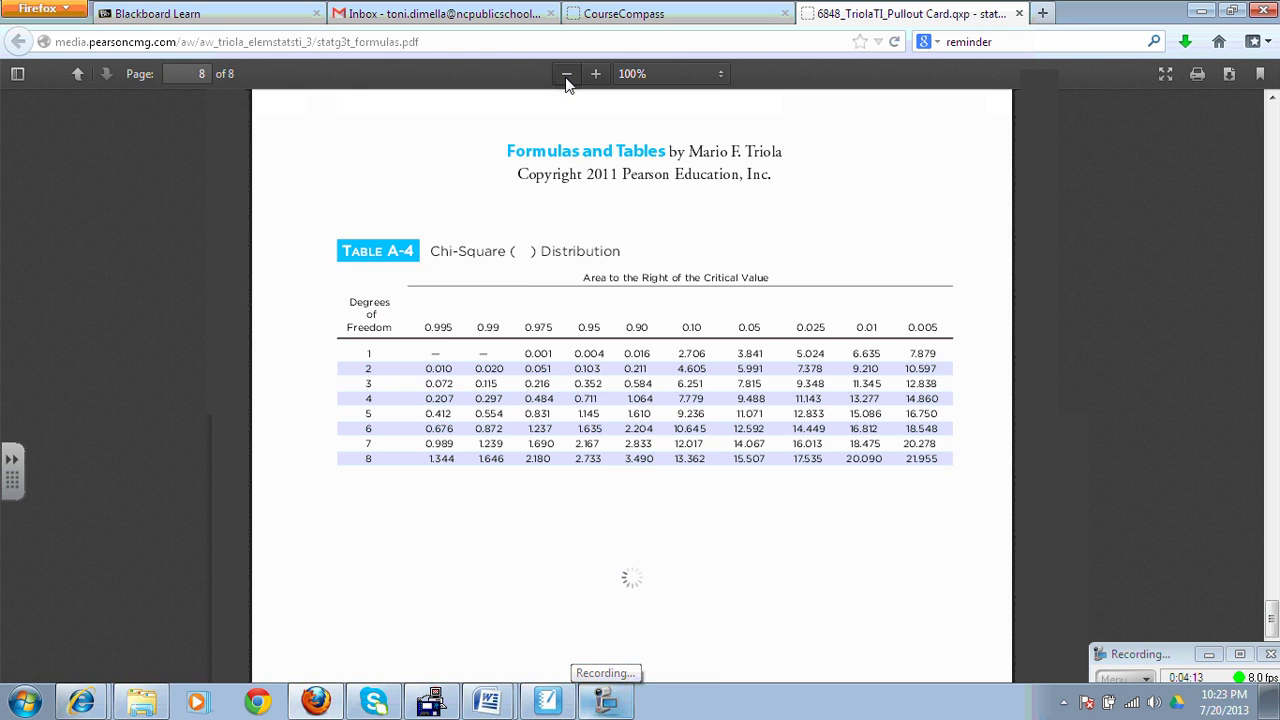
left_click(566, 74)
left_click(566, 74)
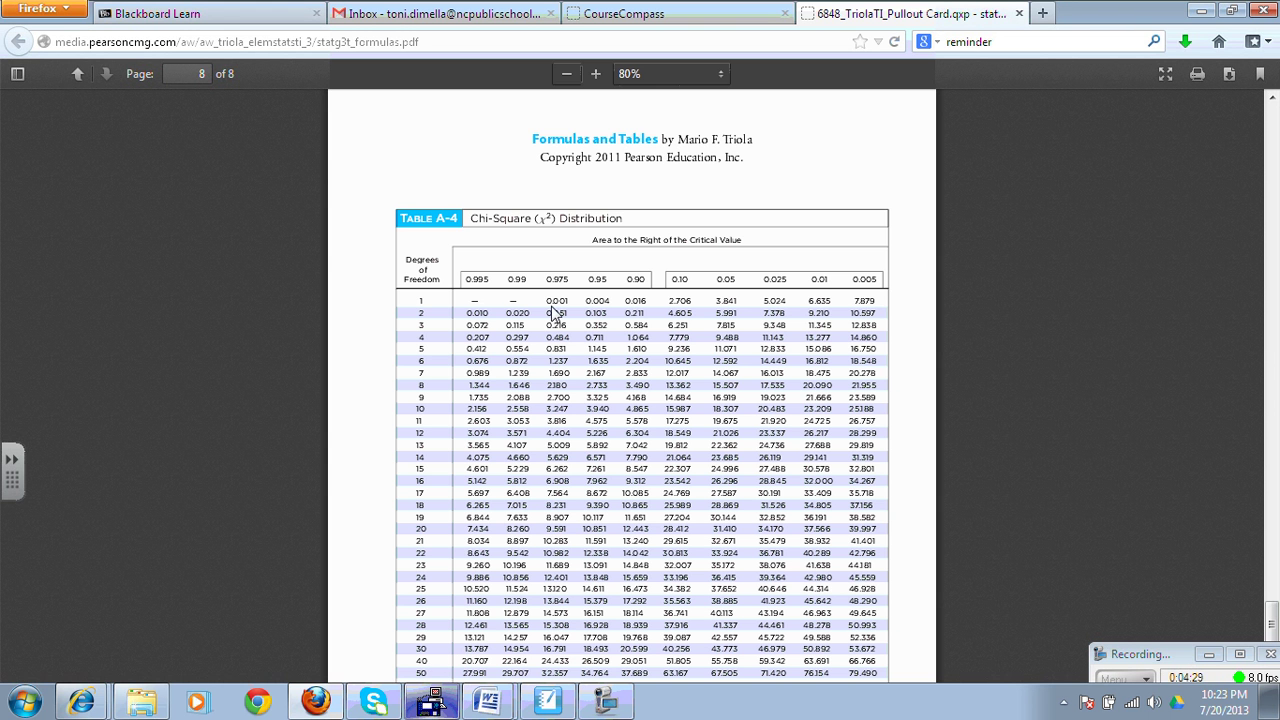
left_click(432, 702)
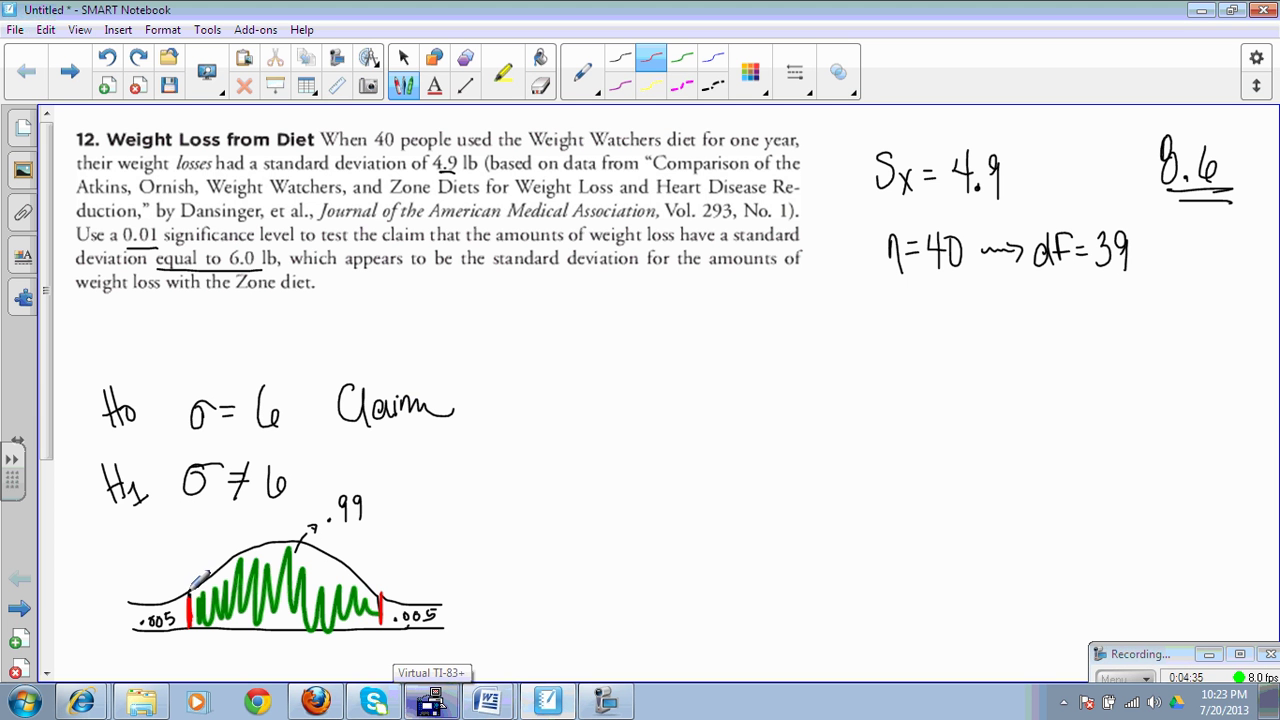
- Mark the left critical value 20.707 under the curve with a red arrow, and add an arrow at the right cutoff
mouse_move(192, 590)
left_mouse_down()
mouse_move(198, 532)
mouse_move(246, 530)
left_mouse_up()
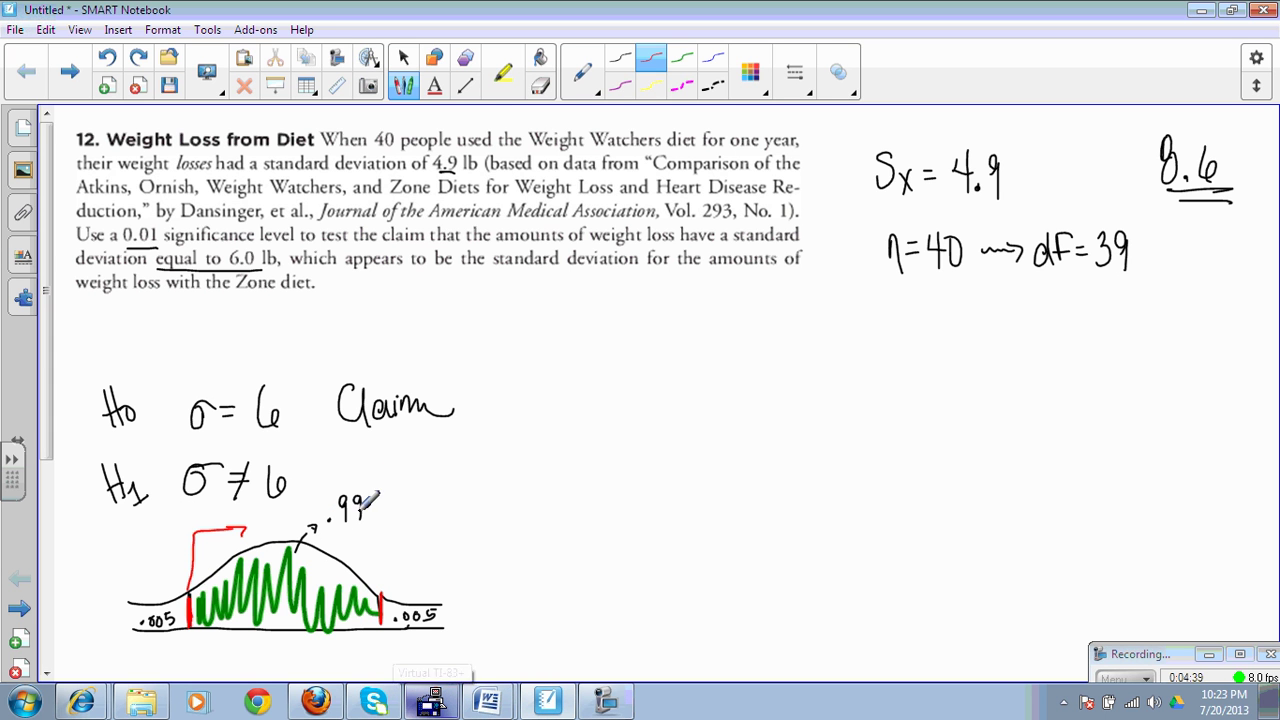
left_click(316, 701)
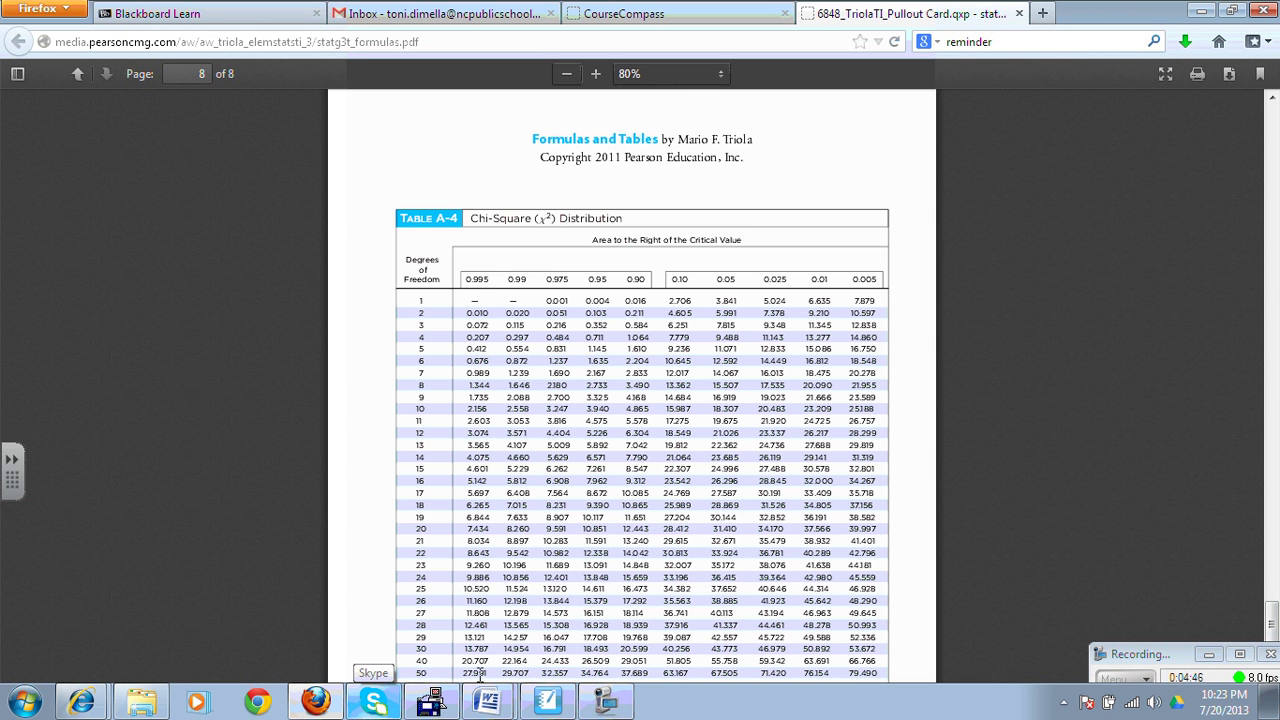
left_click(547, 702)
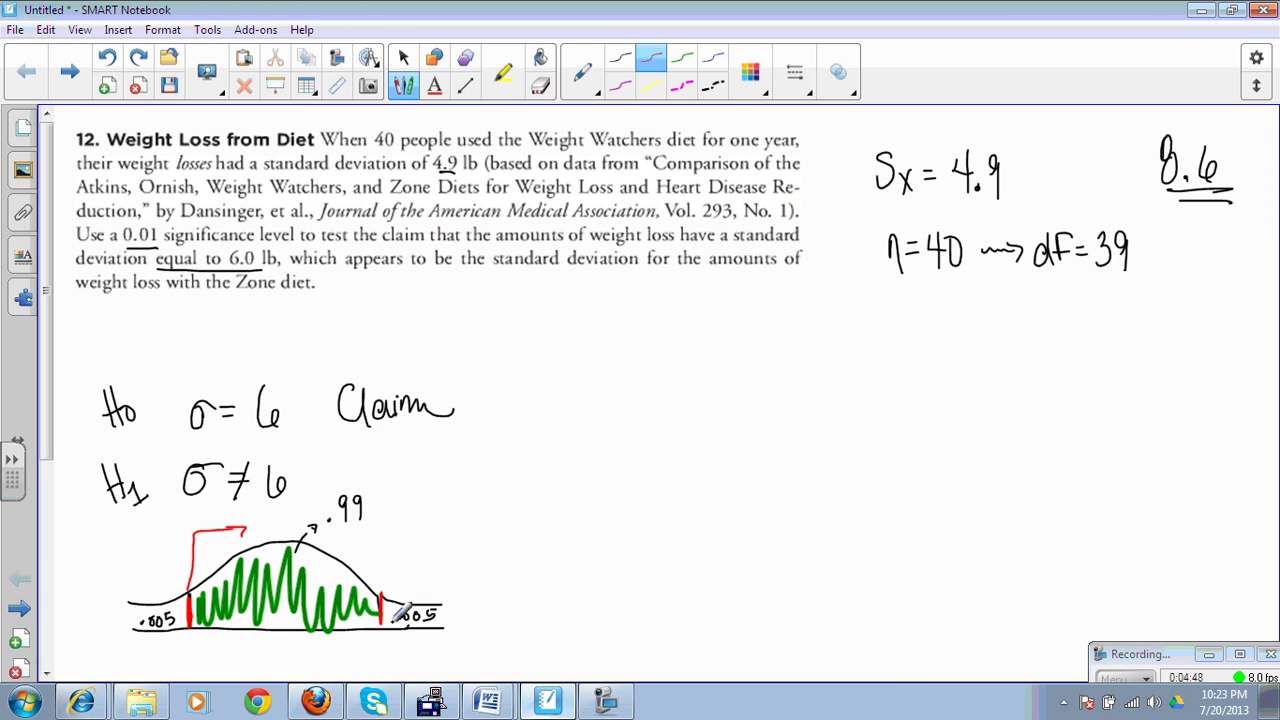
mouse_move(157, 657)
left_mouse_down()
mouse_move(192, 670)
mouse_move(205, 655)
mouse_move(219, 670)
left_mouse_up()
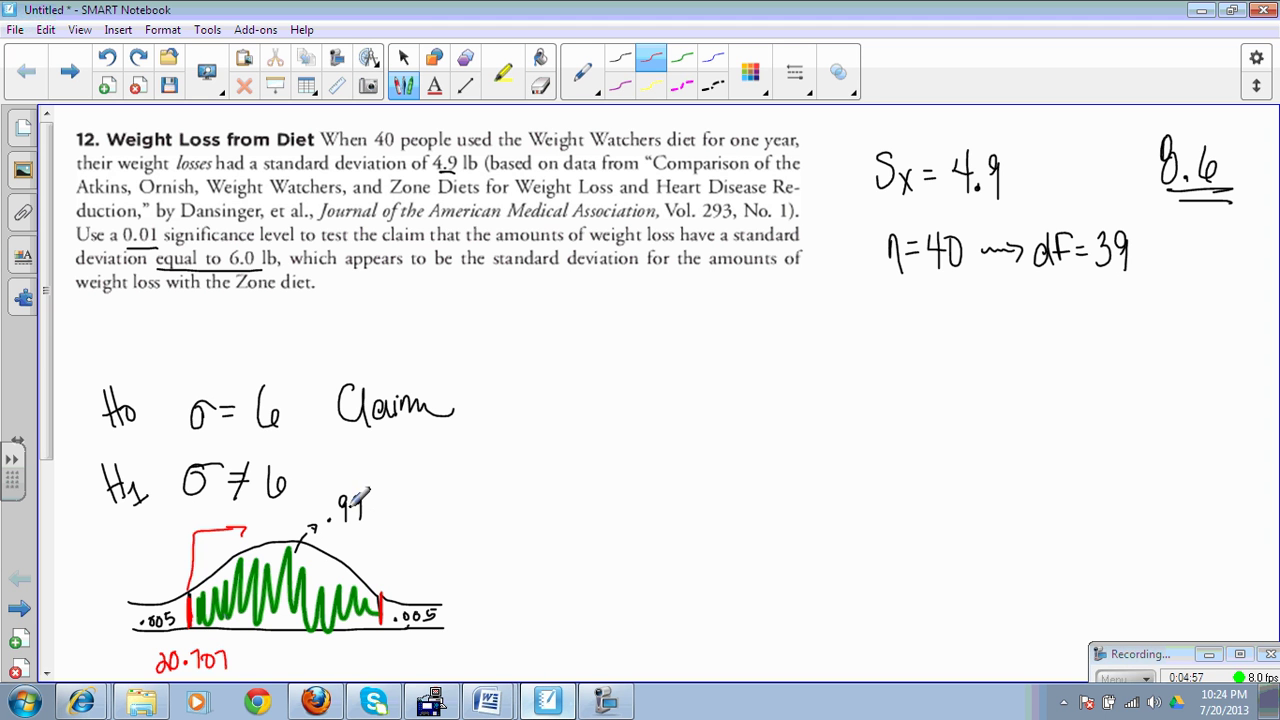
mouse_move(382, 598)
left_mouse_down()
mouse_move(383, 563)
mouse_move(460, 552)
mouse_move(434, 622)
left_mouse_up()
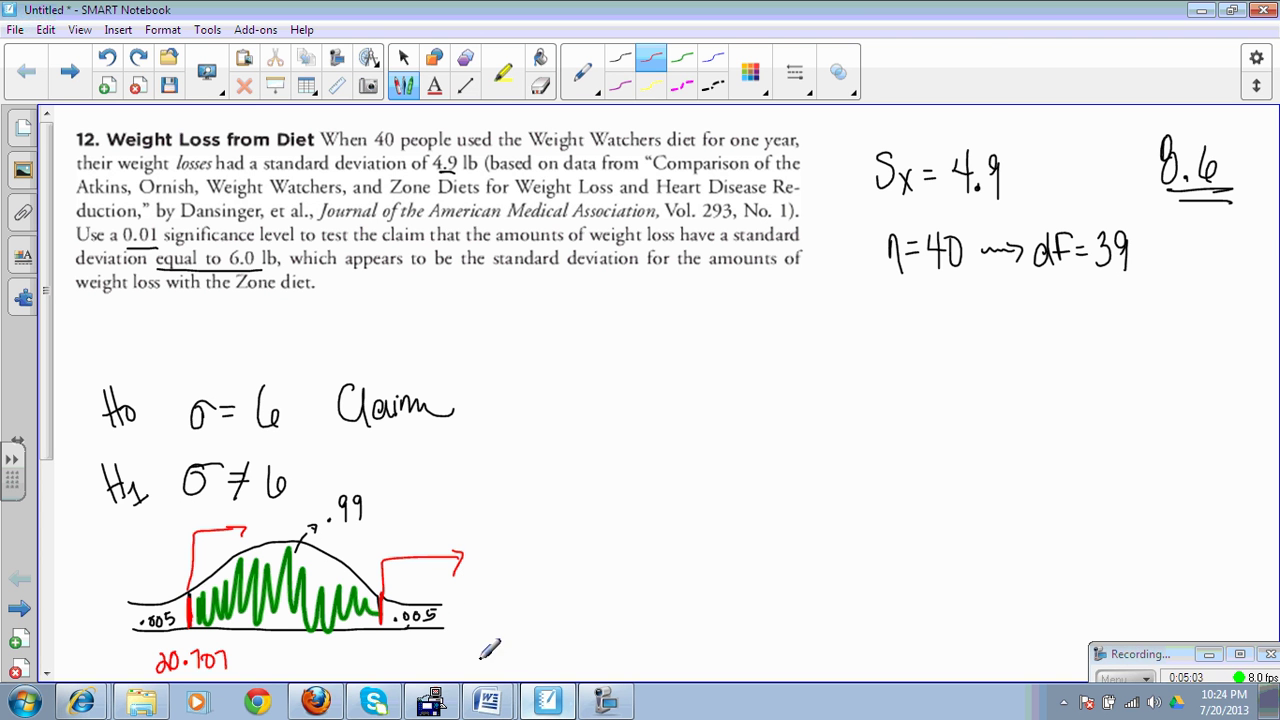
left_click(315, 700)
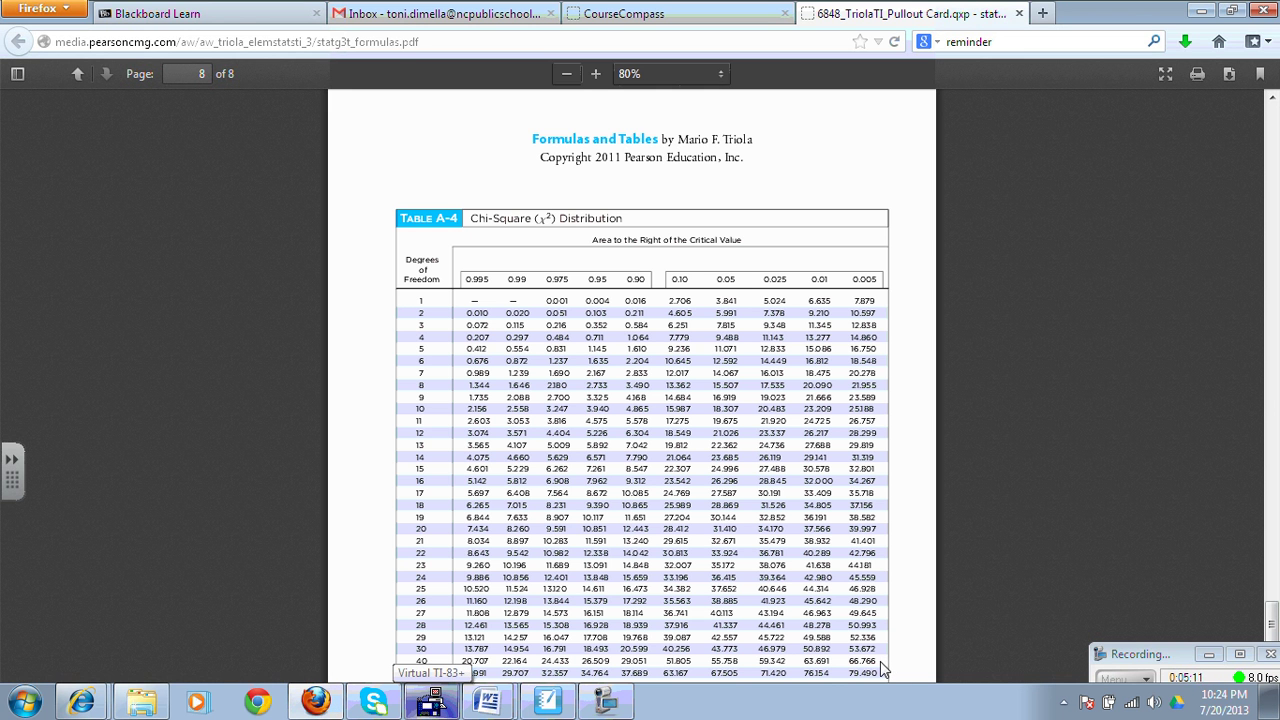
- Write the right critical value 66.766 from the df 40 row under the curve's right tail
mouse_move(335, 707)
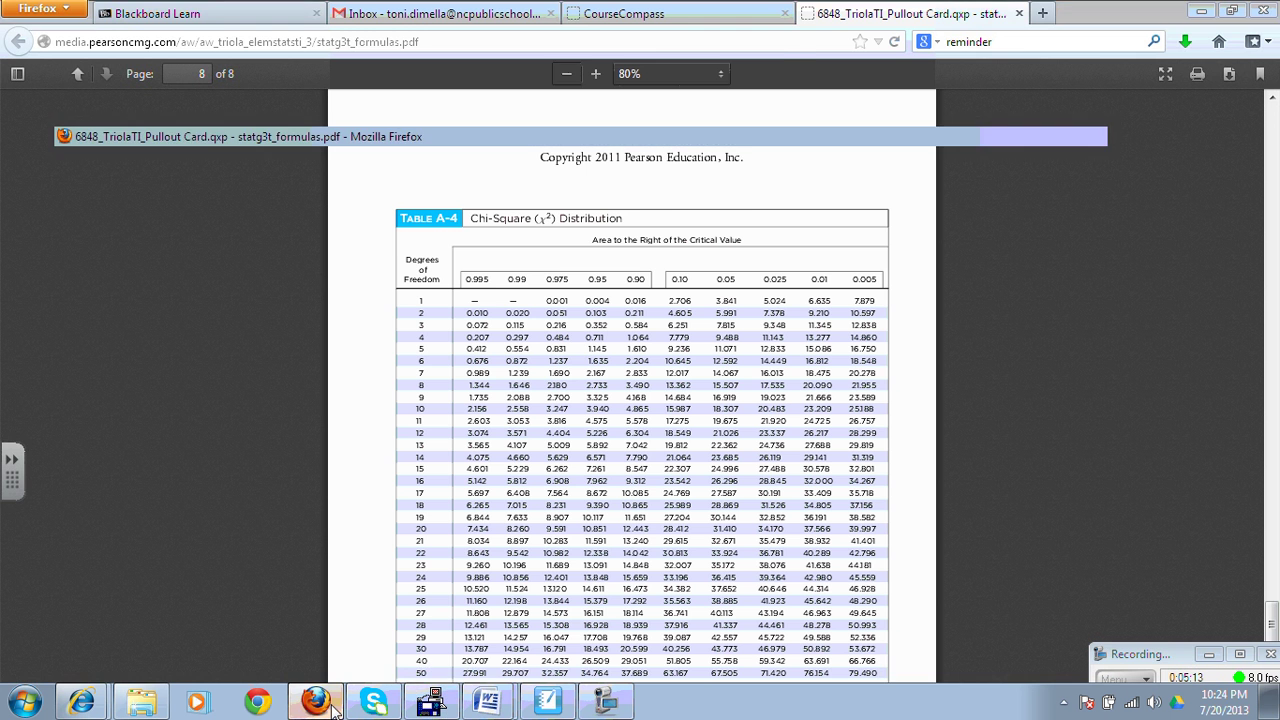
mouse_move(368, 648)
left_mouse_down()
mouse_move(362, 668)
mouse_move(440, 660)
left_mouse_up()
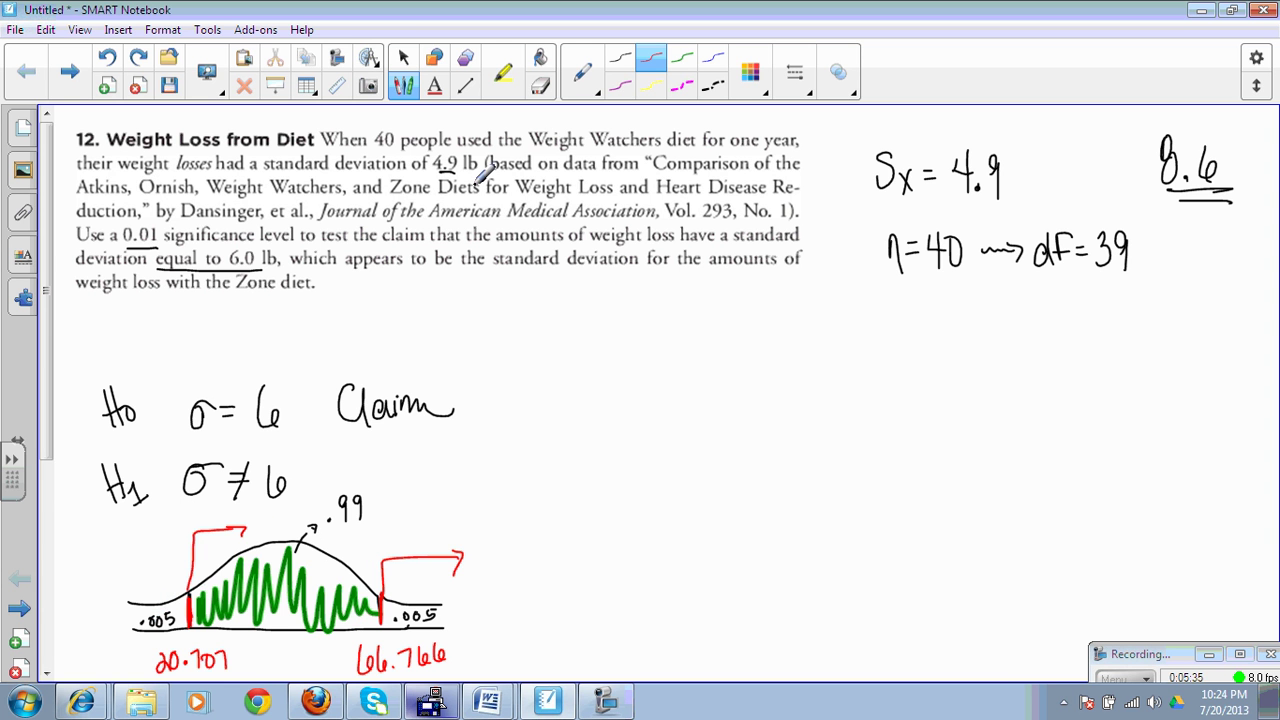
- In dark ink, write the formula χ² = (n−1)s²/σ² followed by an equals sign
left_click(620, 60)
left_click_drag(636, 349, 660, 380)
left_click_drag(659, 366, 641, 402)
left_click_drag(663, 340, 698, 367)
left_click_drag(684, 379, 699, 377)
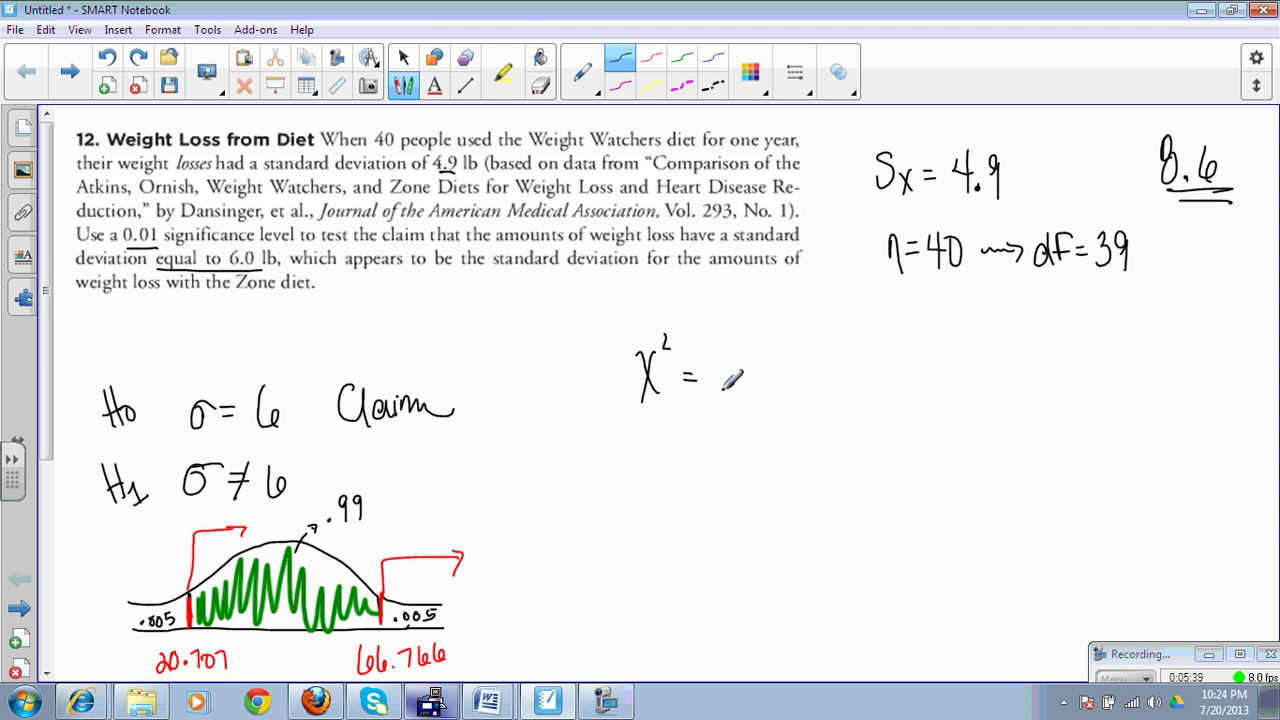
left_click_drag(744, 337, 740, 374)
mouse_move(752, 338)
left_mouse_down()
mouse_move(751, 364)
mouse_move(783, 372)
left_mouse_up()
left_click_drag(770, 356, 822, 379)
mouse_move(856, 336)
left_mouse_down()
mouse_move(842, 360)
mouse_move(876, 338)
left_mouse_up()
left_click_drag(733, 383, 876, 383)
mouse_move(812, 404)
left_mouse_down()
mouse_move(790, 416)
mouse_move(816, 401)
mouse_move(836, 410)
left_mouse_up()
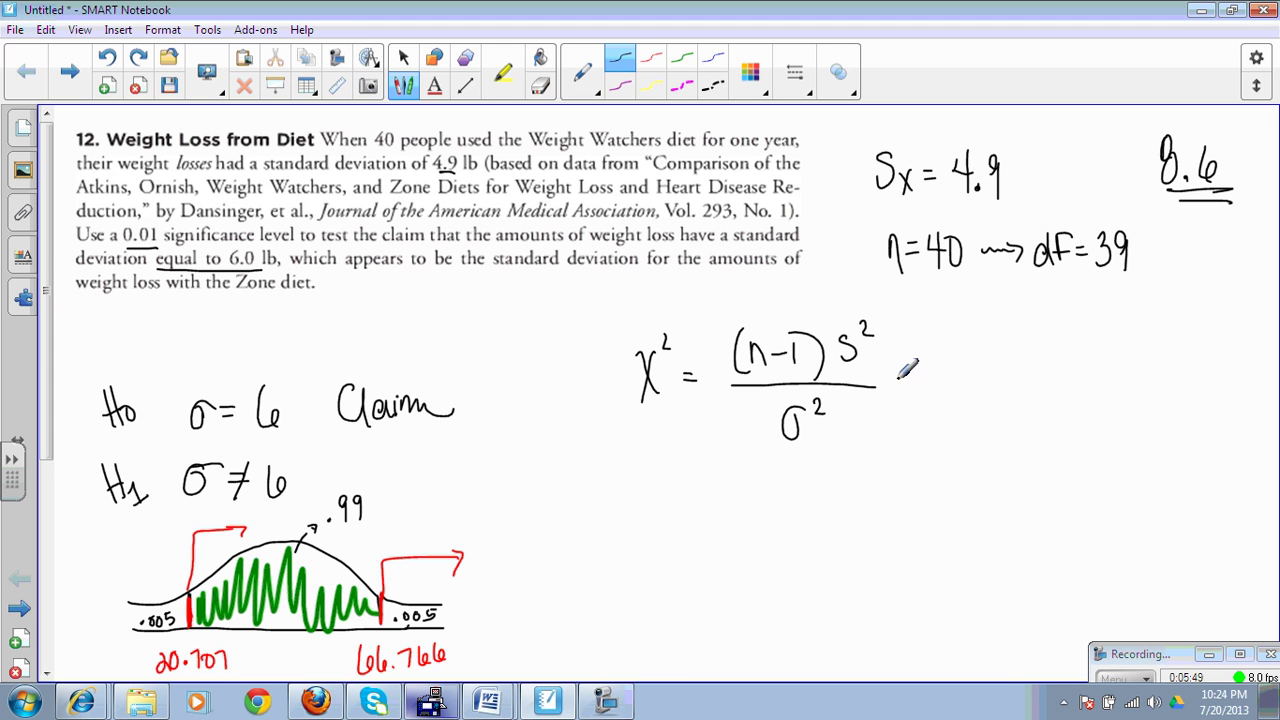
left_click_drag(901, 383, 911, 383)
left_click_drag(901, 389, 913, 388)
- Substitute the values as 39(4.9)²/6², then place the TI-83 calculator beside the notes
mouse_move(958, 338)
left_mouse_down()
mouse_move(970, 362)
mouse_move(958, 368)
left_mouse_up()
left_click_drag(994, 340, 990, 370)
mouse_move(1022, 326)
left_mouse_down()
mouse_move(1016, 372)
mouse_move(1044, 356)
mouse_move(1040, 372)
mouse_move(1082, 374)
left_mouse_up()
left_click(1047, 357)
left_click_drag(1084, 322, 1098, 340)
left_click_drag(954, 384, 1130, 382)
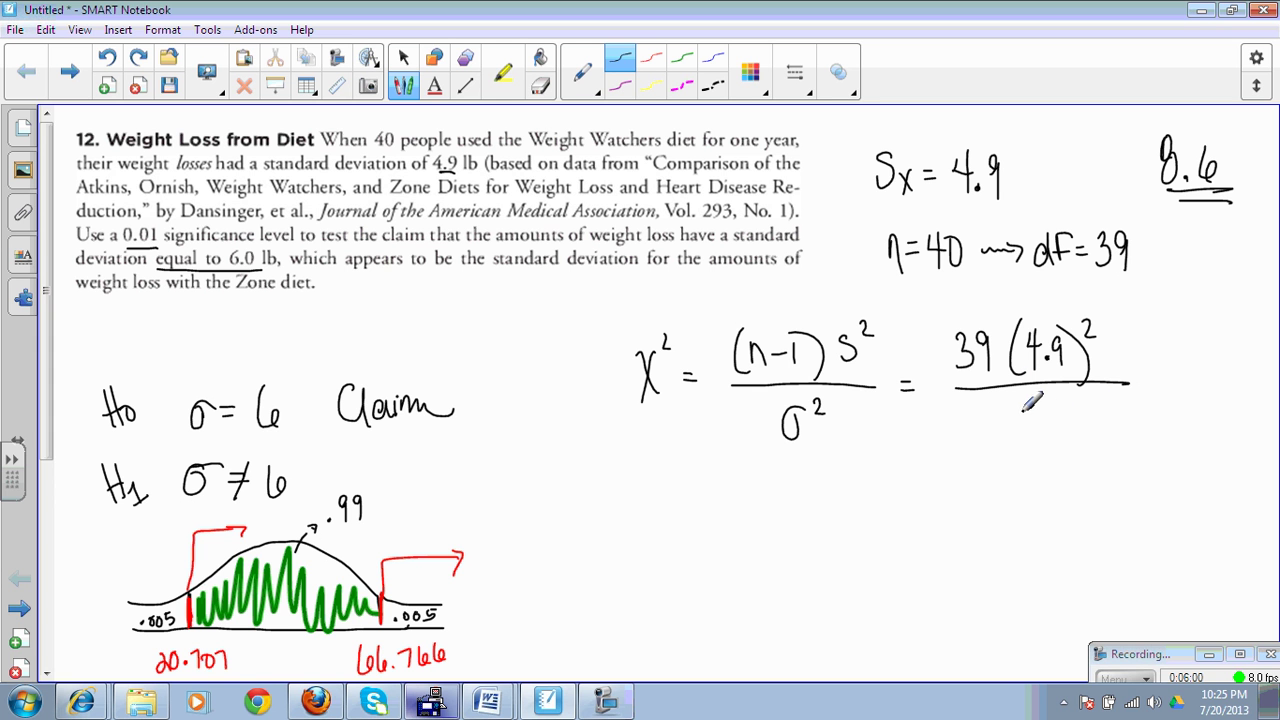
left_click_drag(1032, 398, 1020, 422)
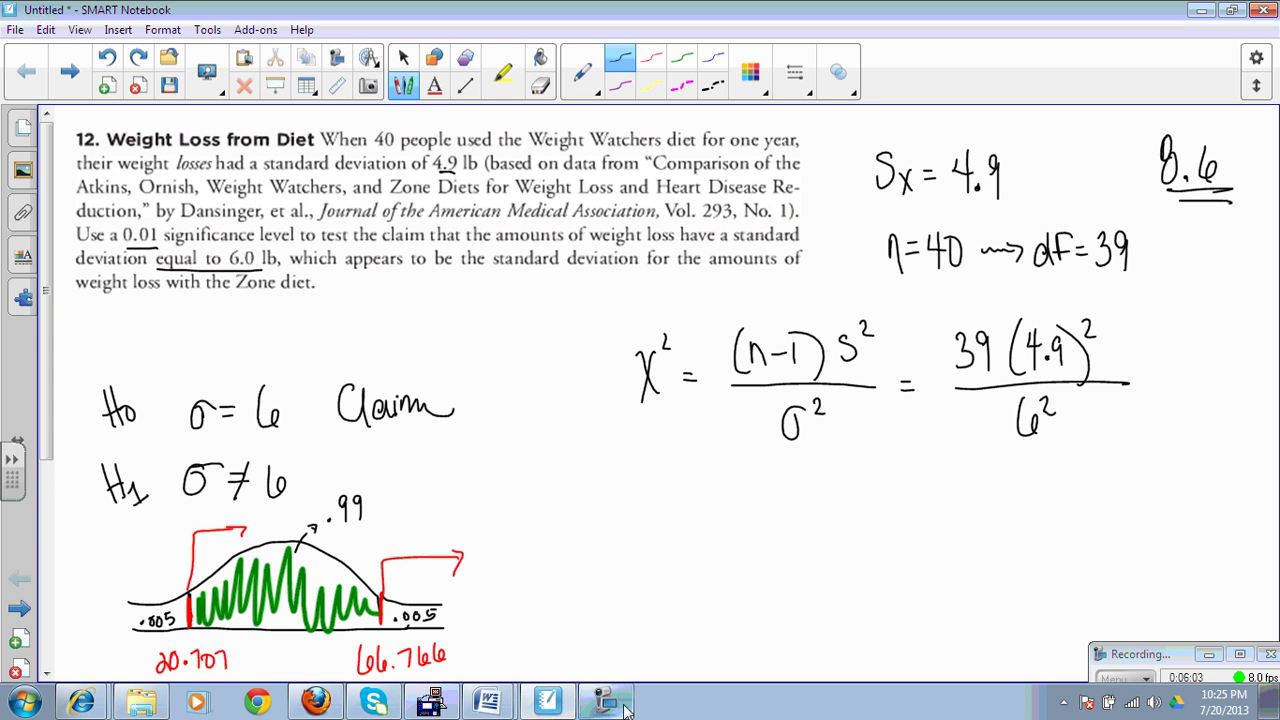
left_click(430, 702)
left_click_drag(1187, 224, 582, 247)
- Turn on and clear the calculator, then evaluate 39 × 4.9²
left_click(420, 658)
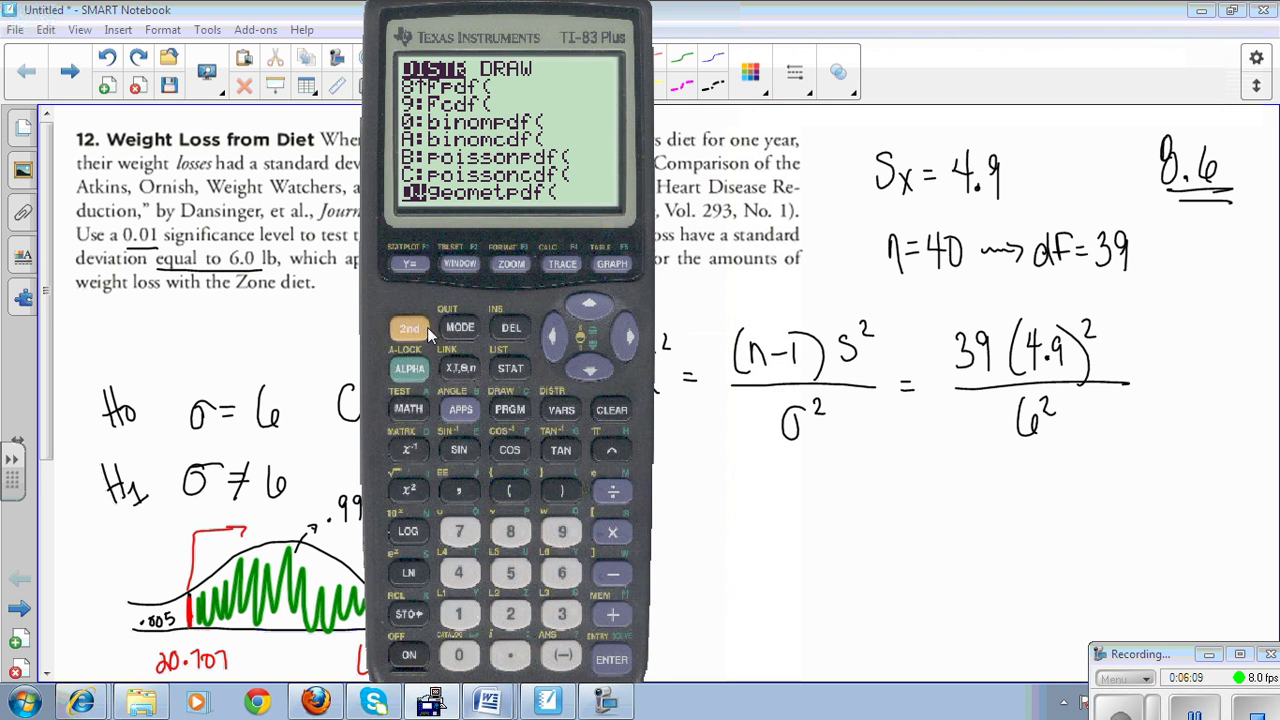
left_click(611, 410)
left_click(611, 410)
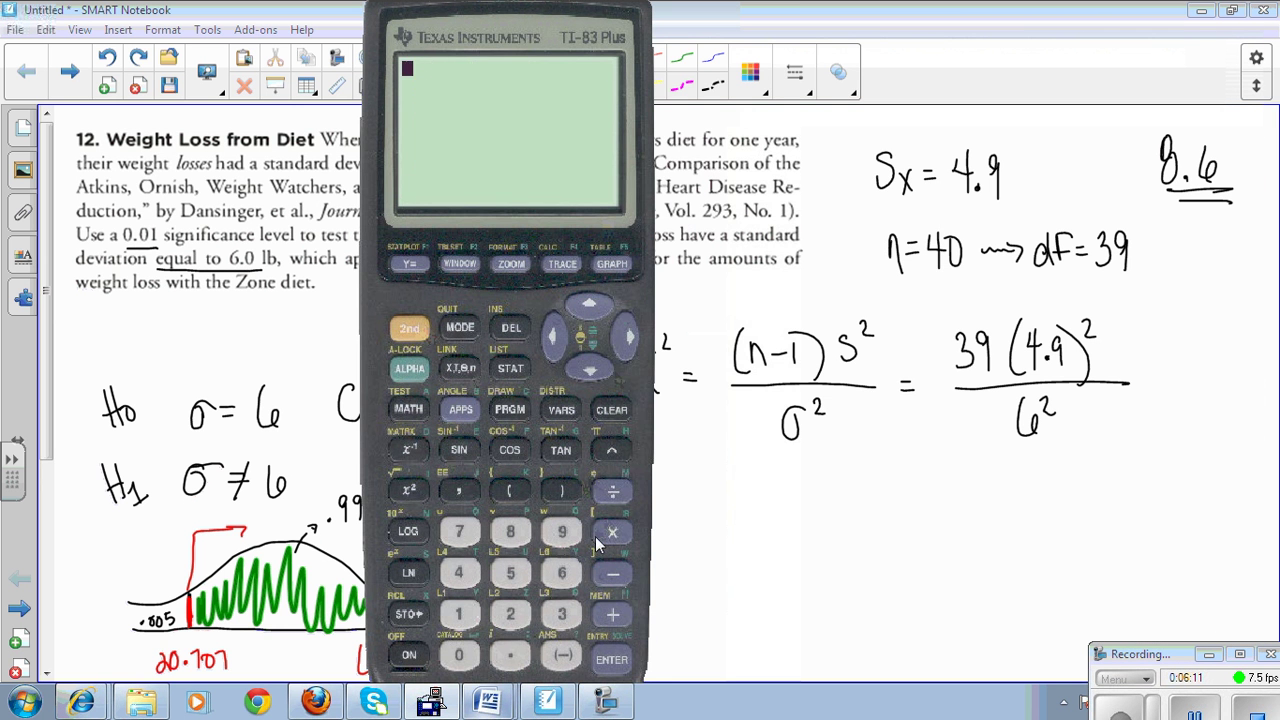
left_click(563, 613)
left_click(562, 533)
left_click(612, 531)
left_click(459, 573)
left_click(508, 654)
left_click(561, 531)
left_click(409, 490)
left_click(612, 665)
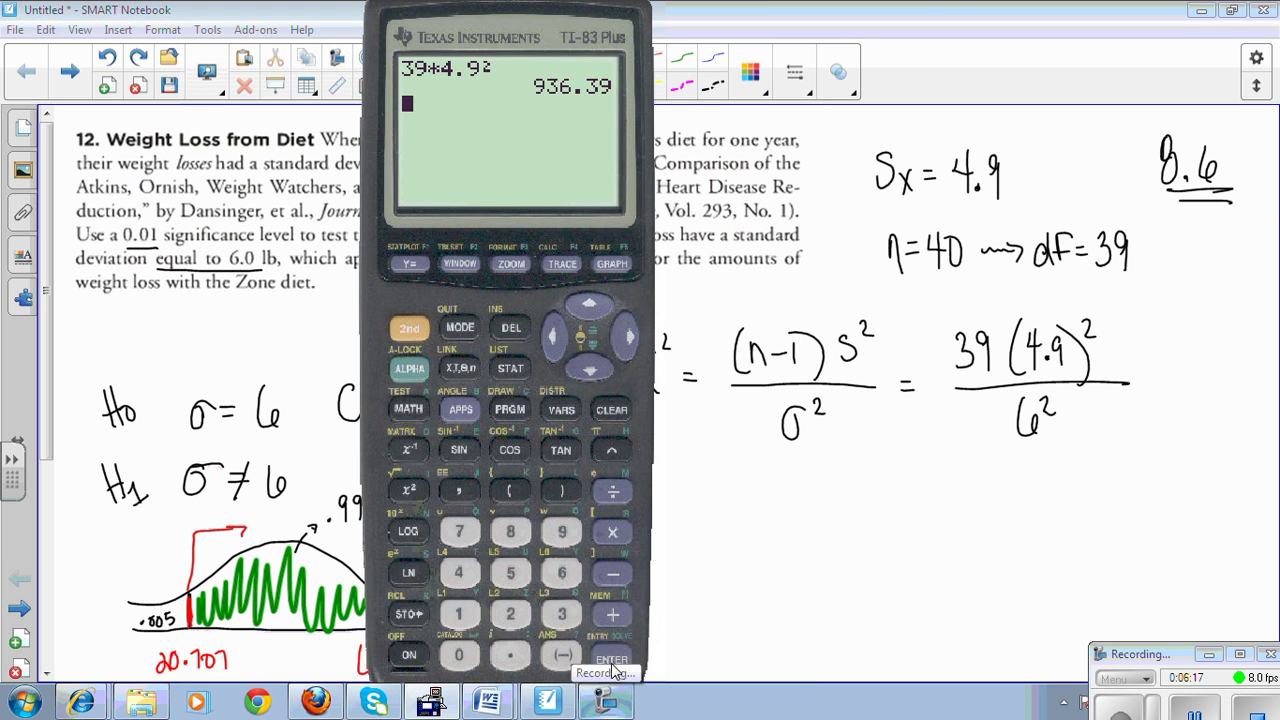
- Divide the answer by 36 to get 26.01083333, and write ≈ 26.01 after the formula
left_click(618, 493)
left_click(561, 613)
left_click(561, 573)
left_click(611, 660)
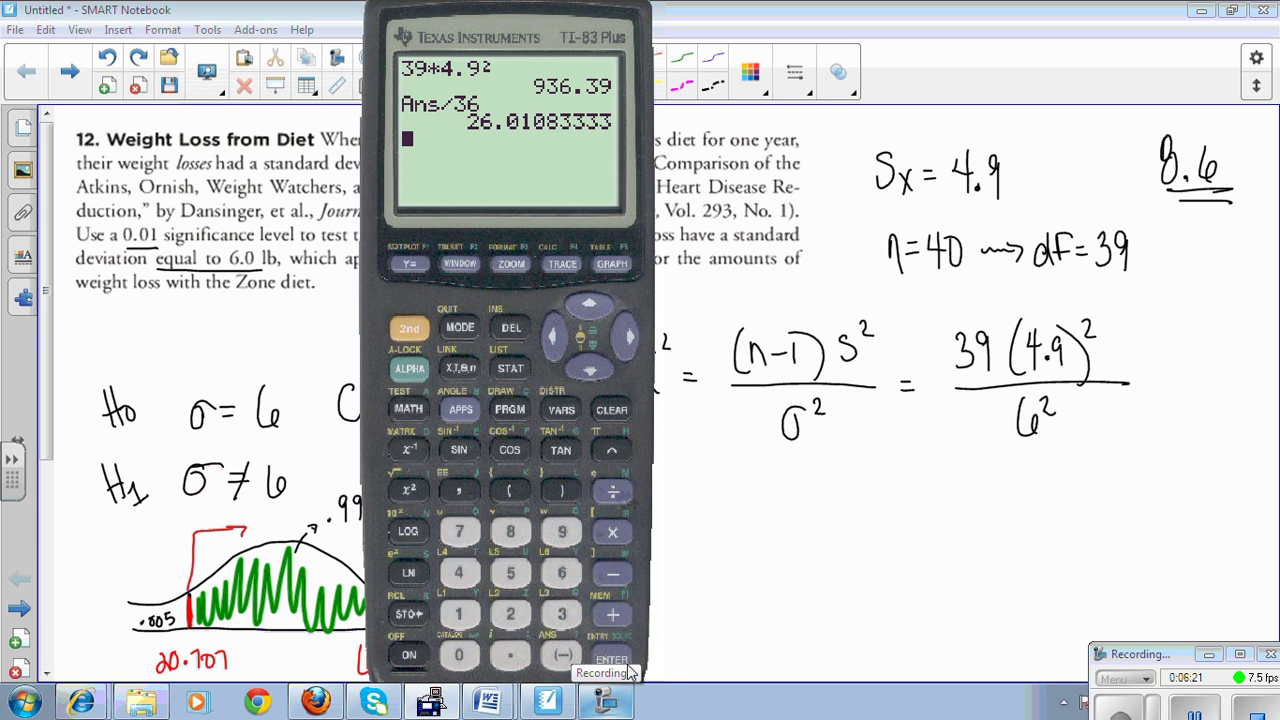
left_click(1160, 375)
mouse_move(1155, 388)
left_mouse_down()
mouse_move(1190, 402)
mouse_move(1220, 376)
mouse_move(1232, 408)
left_mouse_up()
left_click(1206, 398)
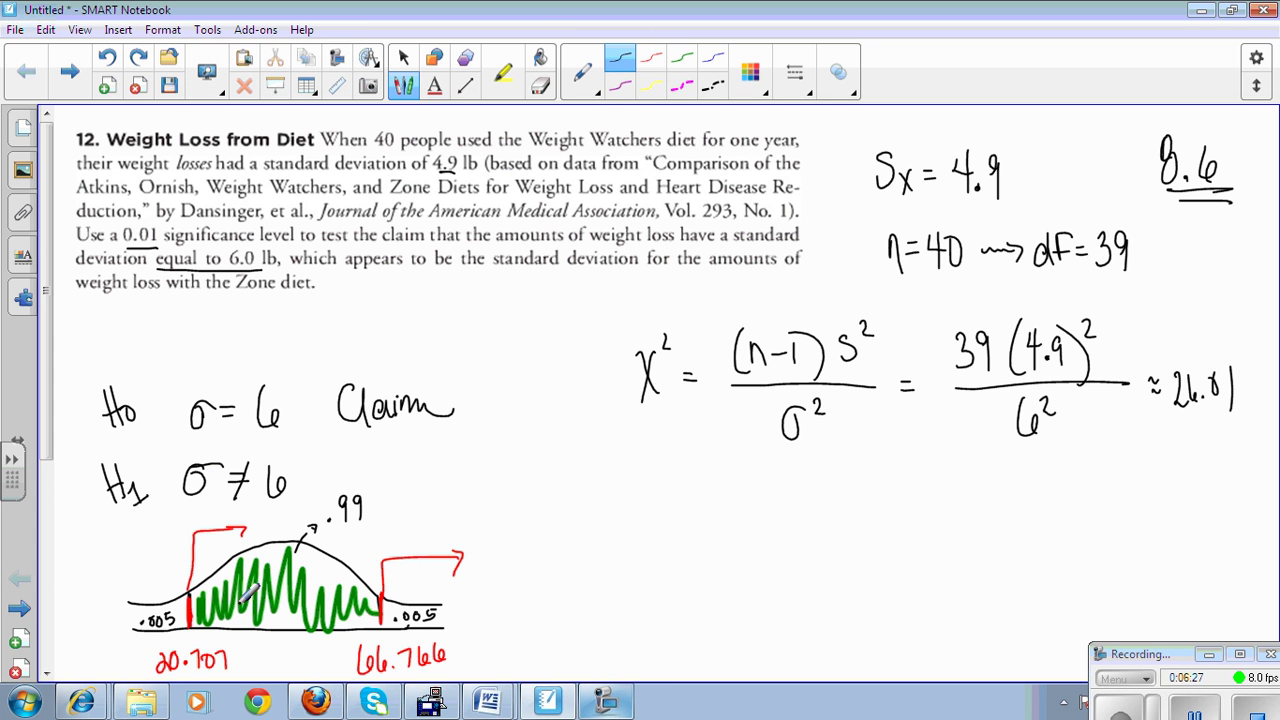
- Mark the test statistic in the curve's green region, write 'Fail to Reject!', and circle Ho σ = 6
mouse_move(242, 578)
left_mouse_down()
mouse_move(240, 620)
mouse_move(240, 560)
mouse_move(242, 625)
mouse_move(246, 596)
left_mouse_up()
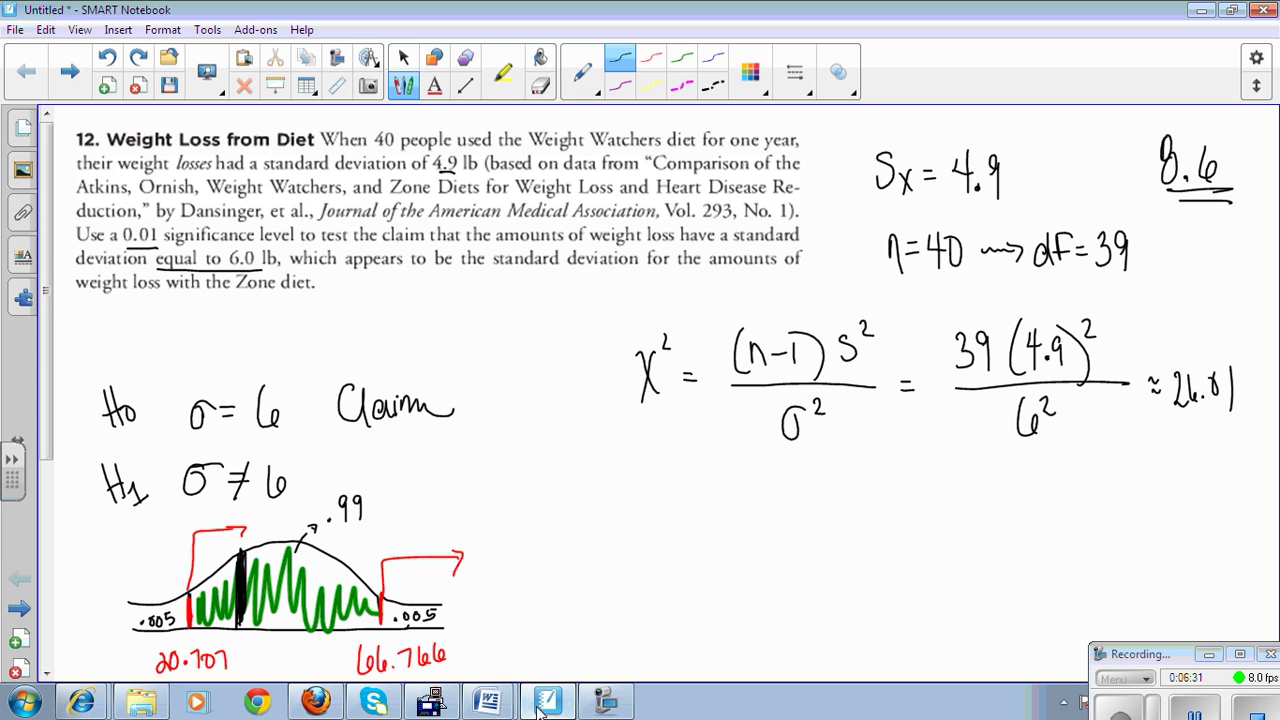
mouse_move(589, 511)
left_mouse_down()
mouse_move(600, 572)
mouse_move(642, 548)
mouse_move(645, 515)
mouse_move(672, 545)
mouse_move(762, 522)
mouse_move(790, 545)
mouse_move(843, 523)
mouse_move(878, 553)
left_mouse_up()
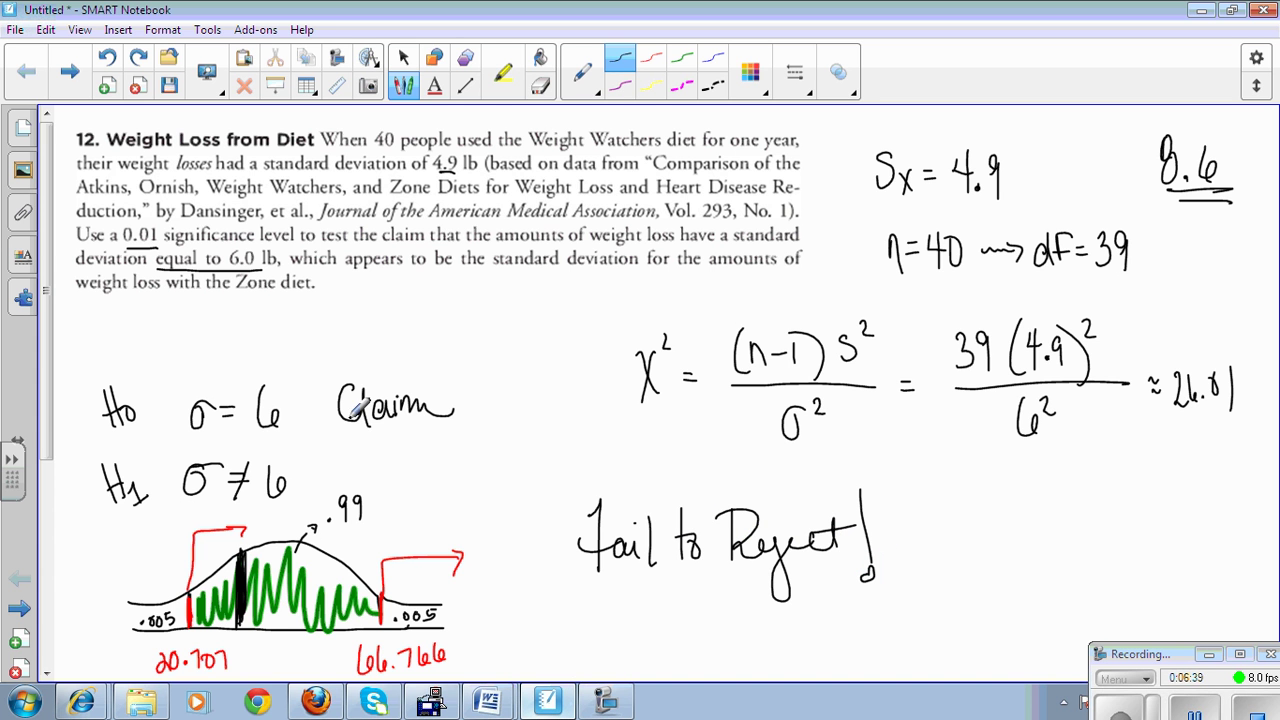
mouse_move(355, 410)
left_mouse_down()
mouse_move(226, 420)
mouse_move(383, 345)
mouse_move(410, 416)
left_mouse_up()
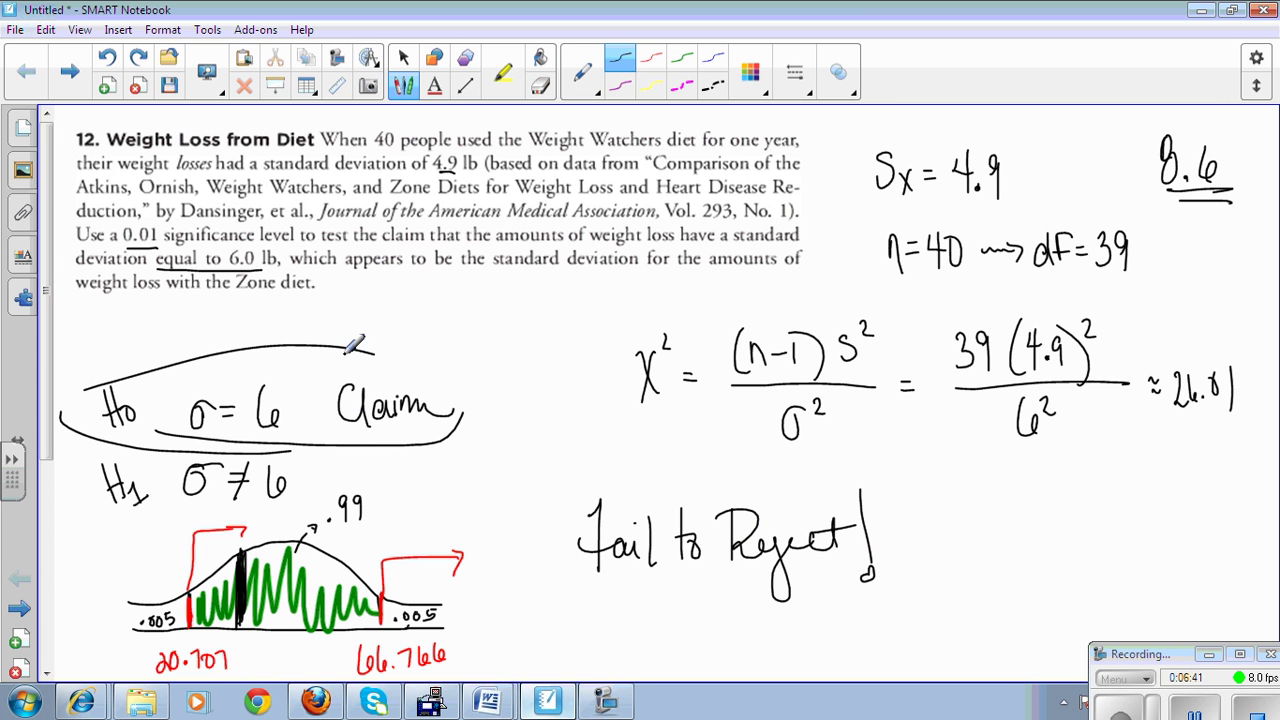
left_click_drag(376, 350, 462, 410)
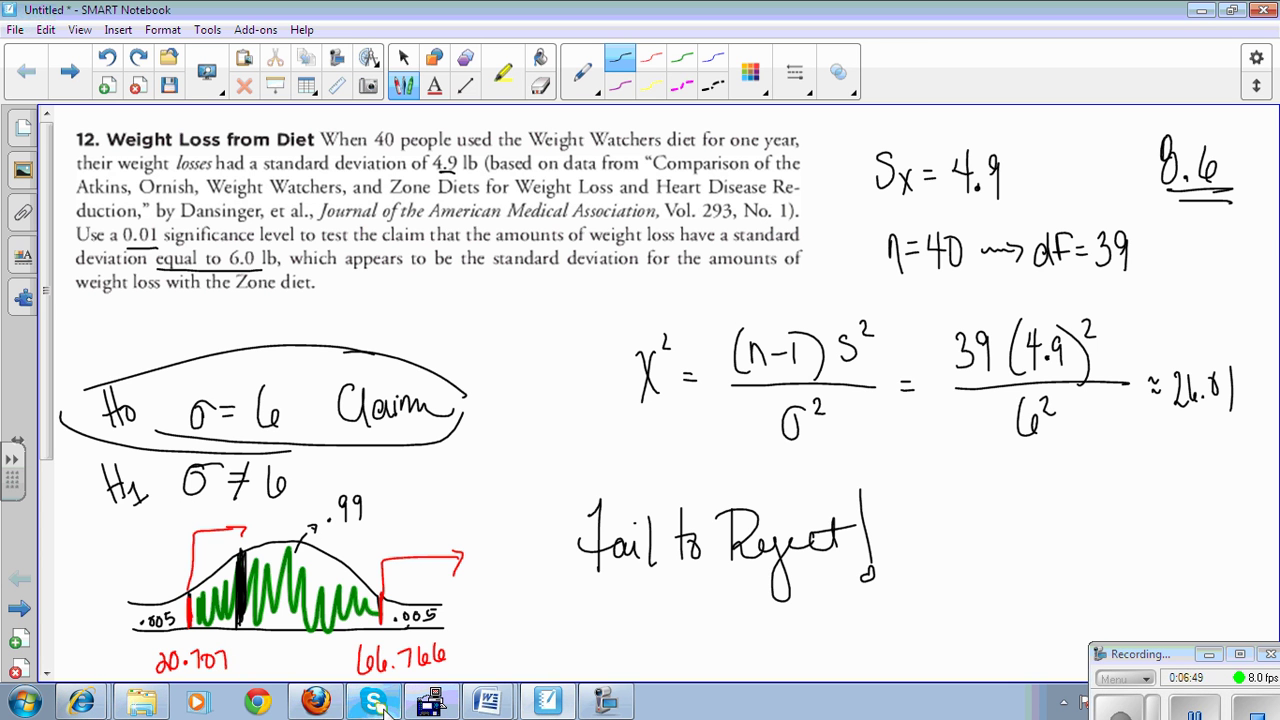
left_click(493, 706)
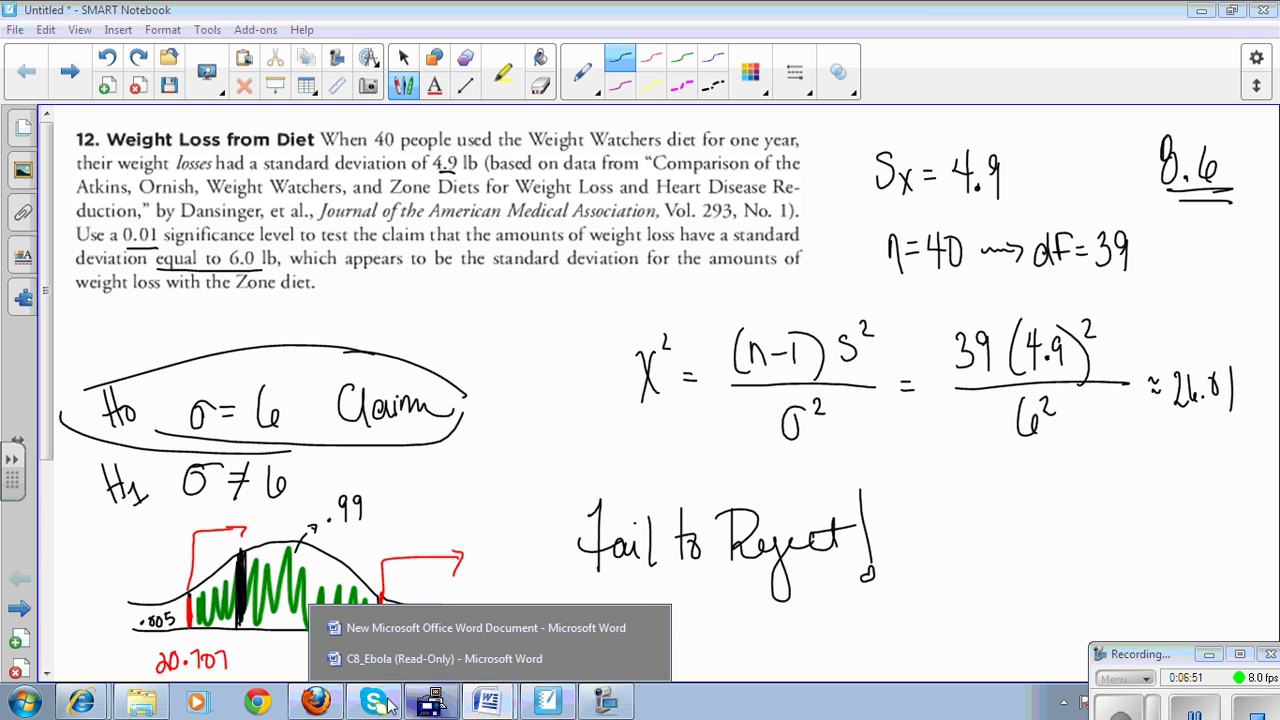
- Page back to the formulas PDF's conclusion-wording flowchart, then return to the C8_Ebola worksheet
left_click(316, 702)
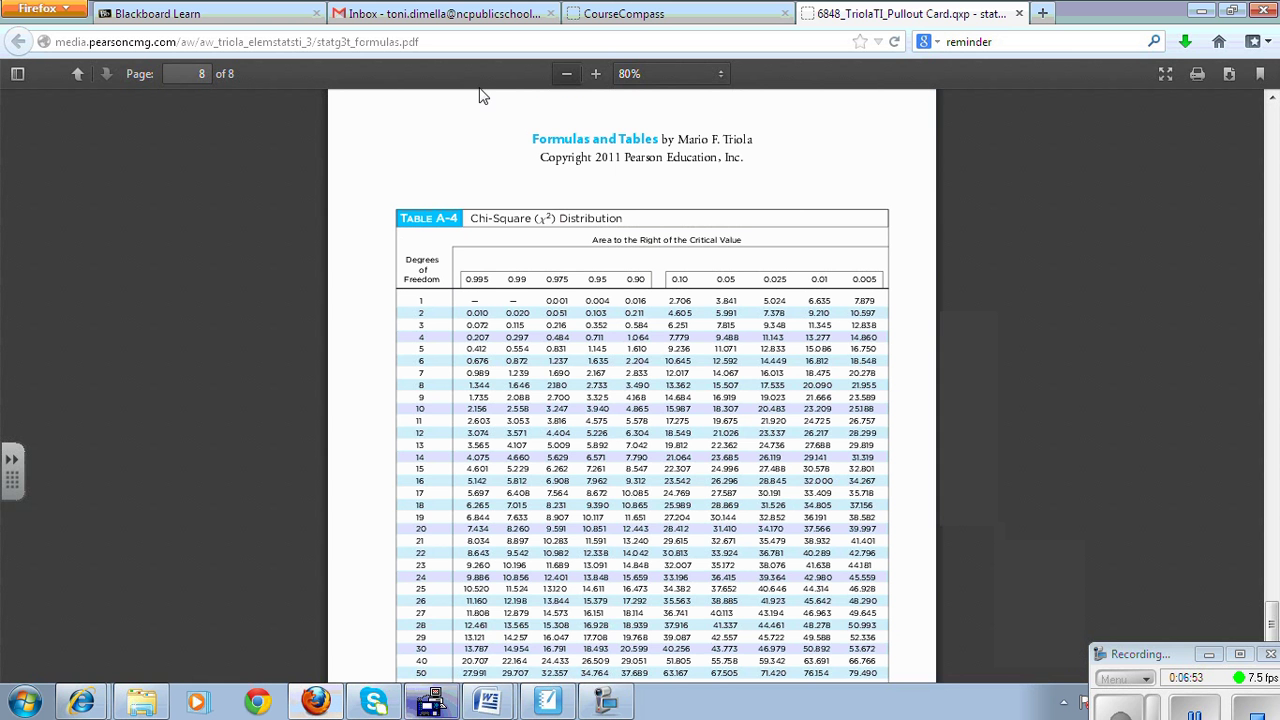
left_click(79, 72)
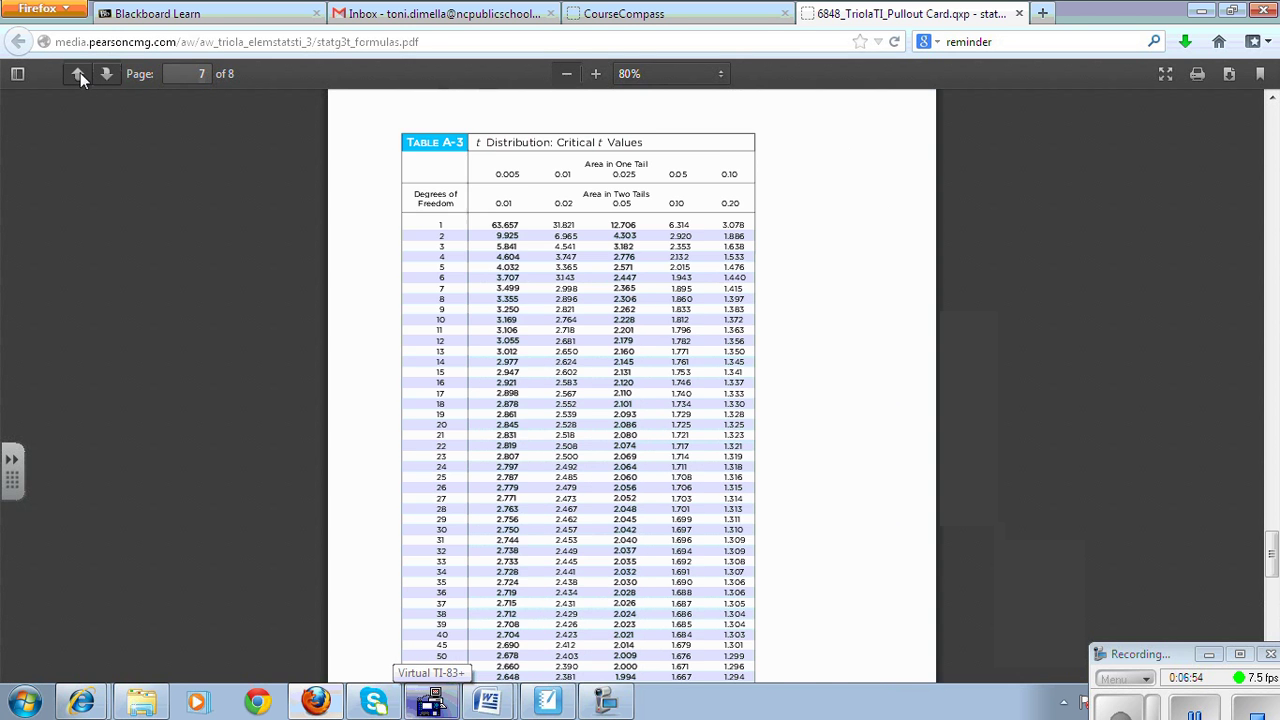
left_click(80, 73)
left_click(80, 74)
left_click(80, 75)
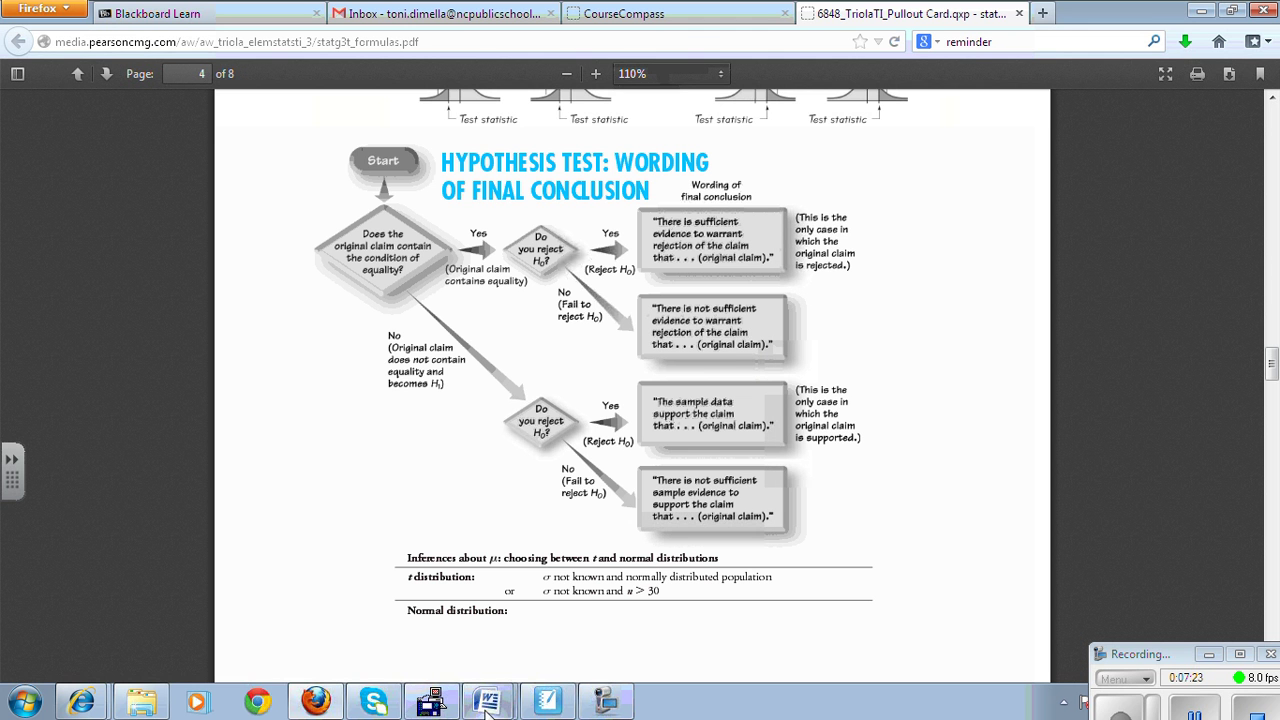
mouse_move(488, 708)
left_click(440, 658)
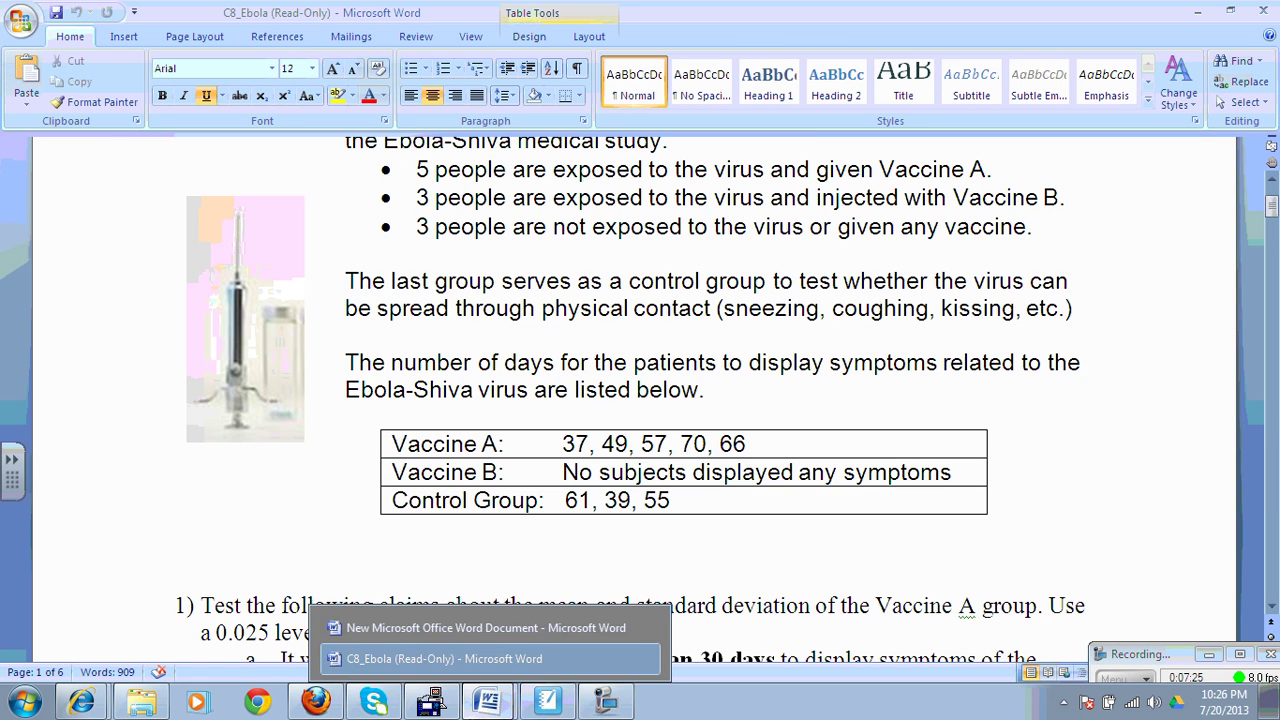
- Bring C8_Ebola forward, zoom out to 120%, and scroll to question 1a's Vaccine A hypothesis table
left_click(547, 700)
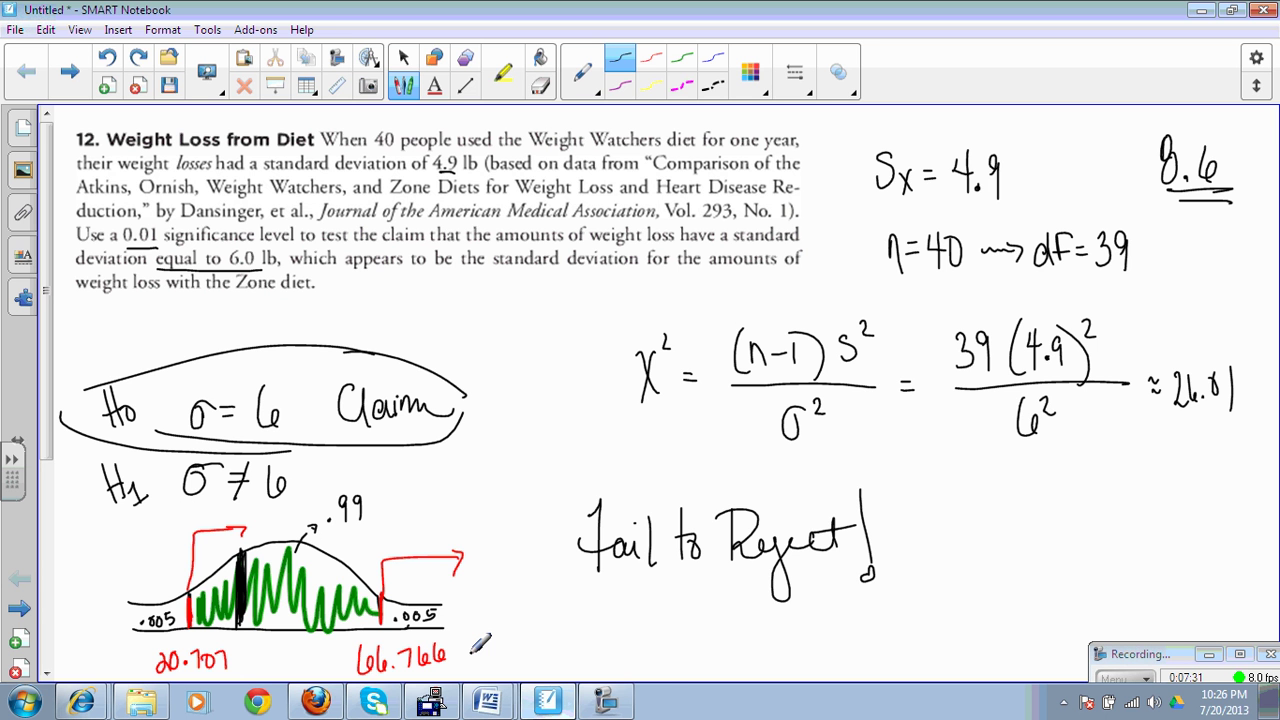
mouse_move(488, 700)
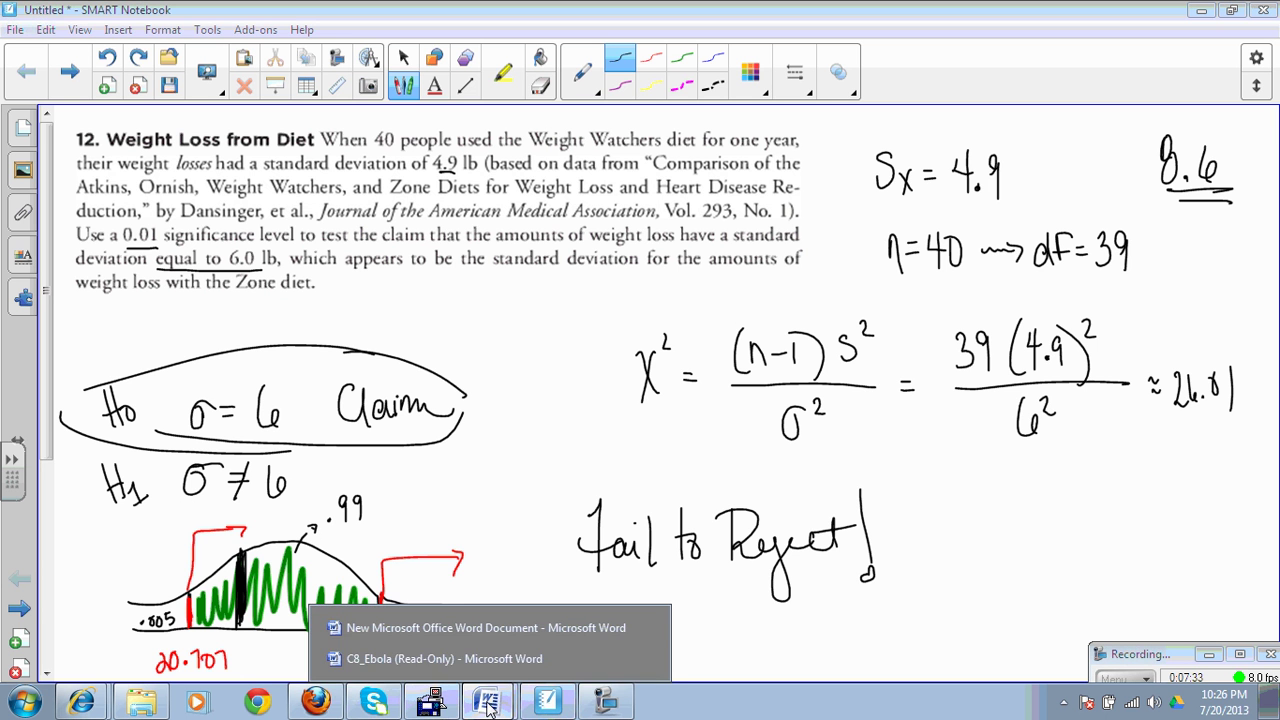
left_click(515, 660)
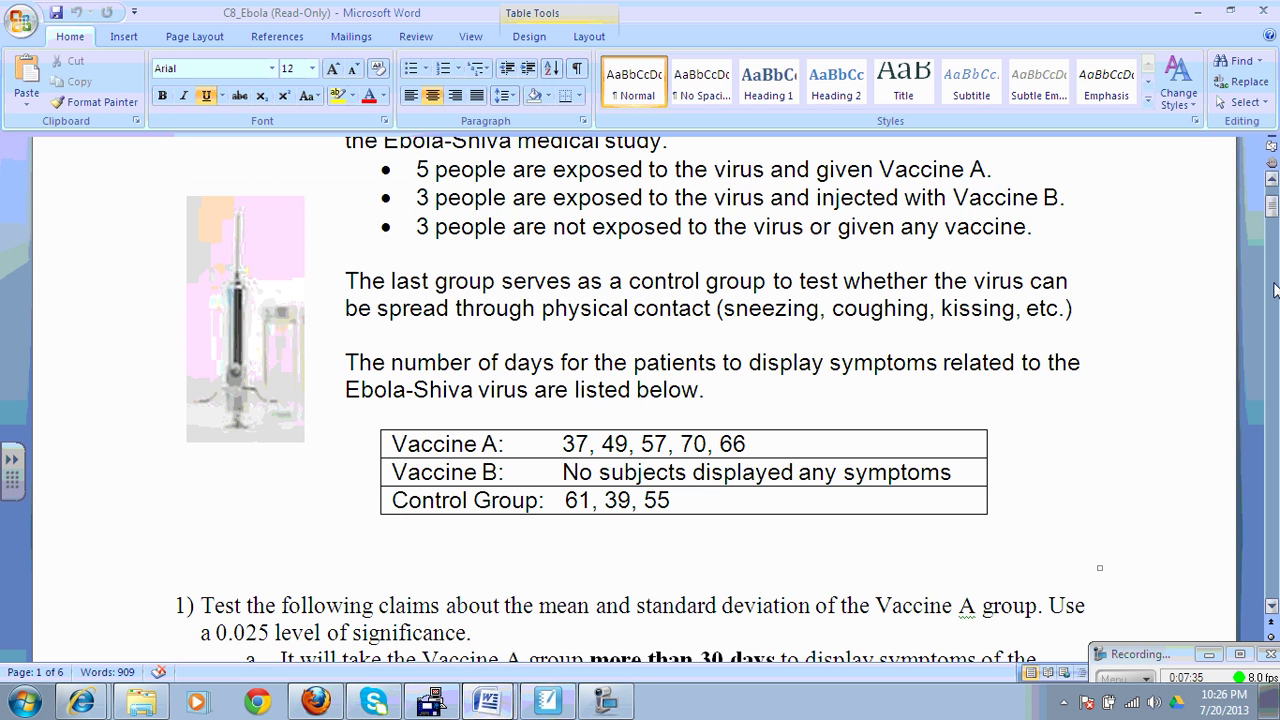
left_click_drag(1140, 655, 908, 645)
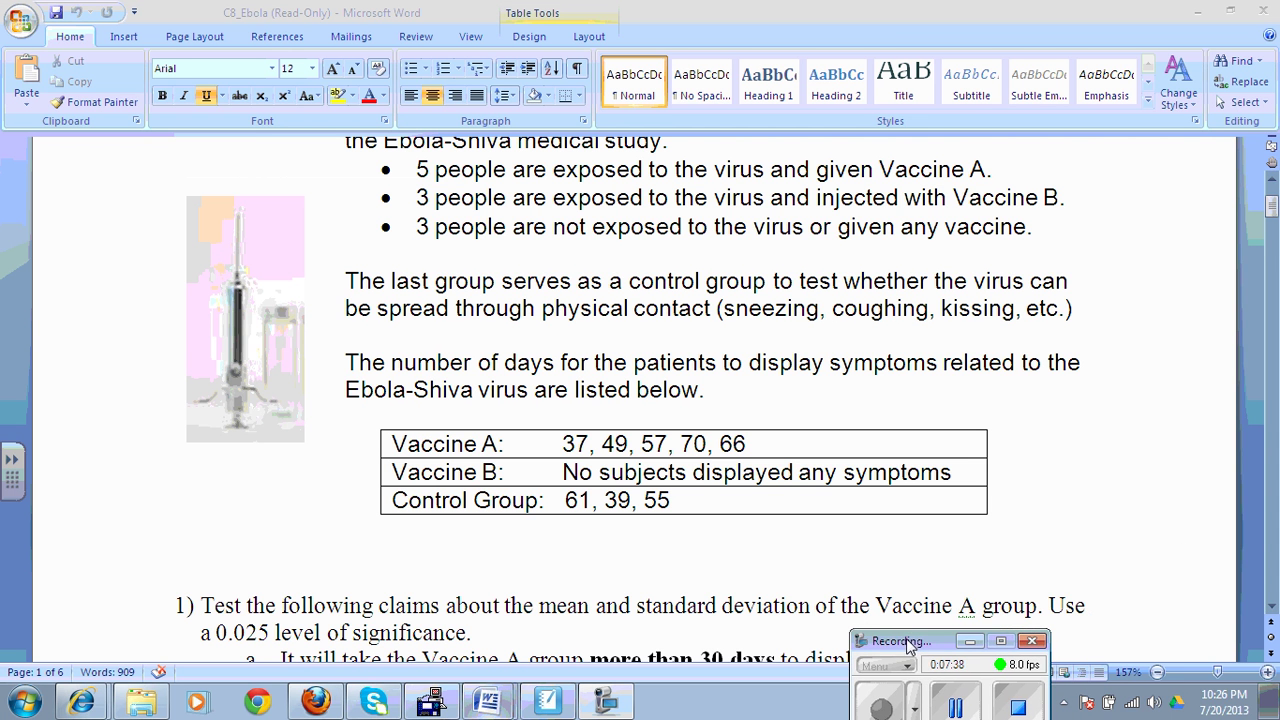
left_click(1158, 672)
left_click(1158, 672)
left_click(1158, 672)
left_click(1158, 672)
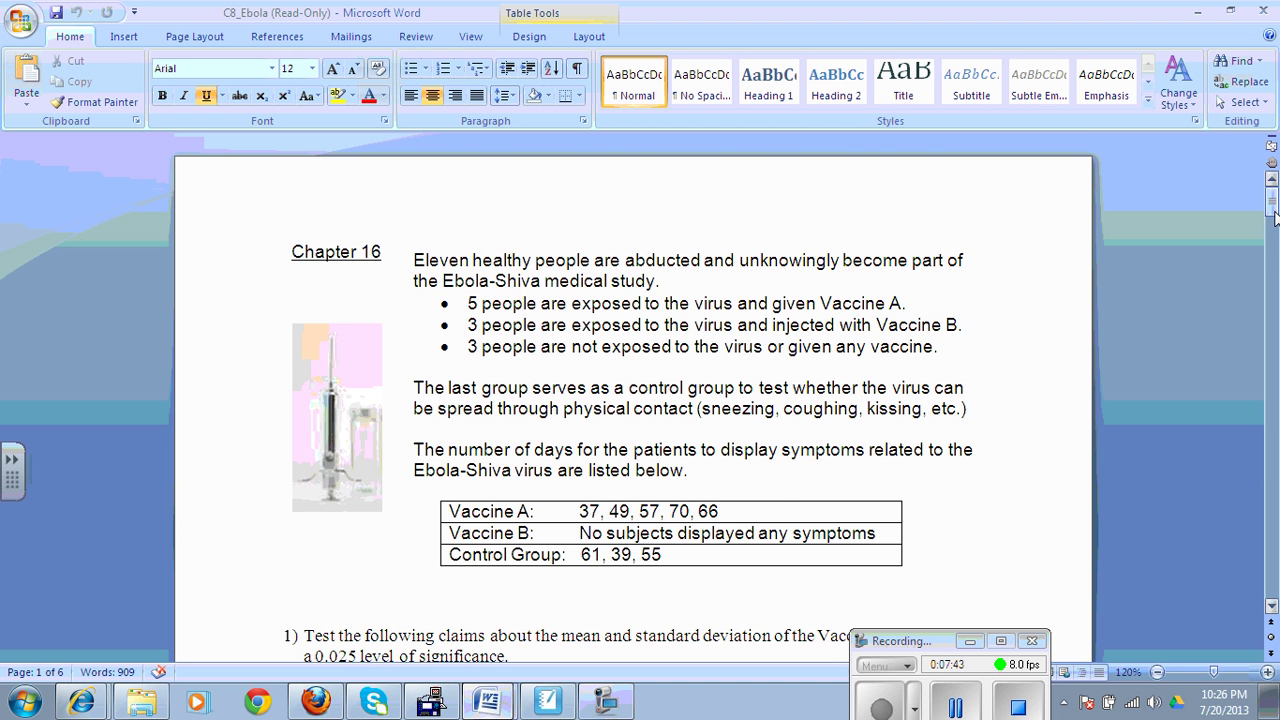
left_click_drag(1274, 207, 1274, 222)
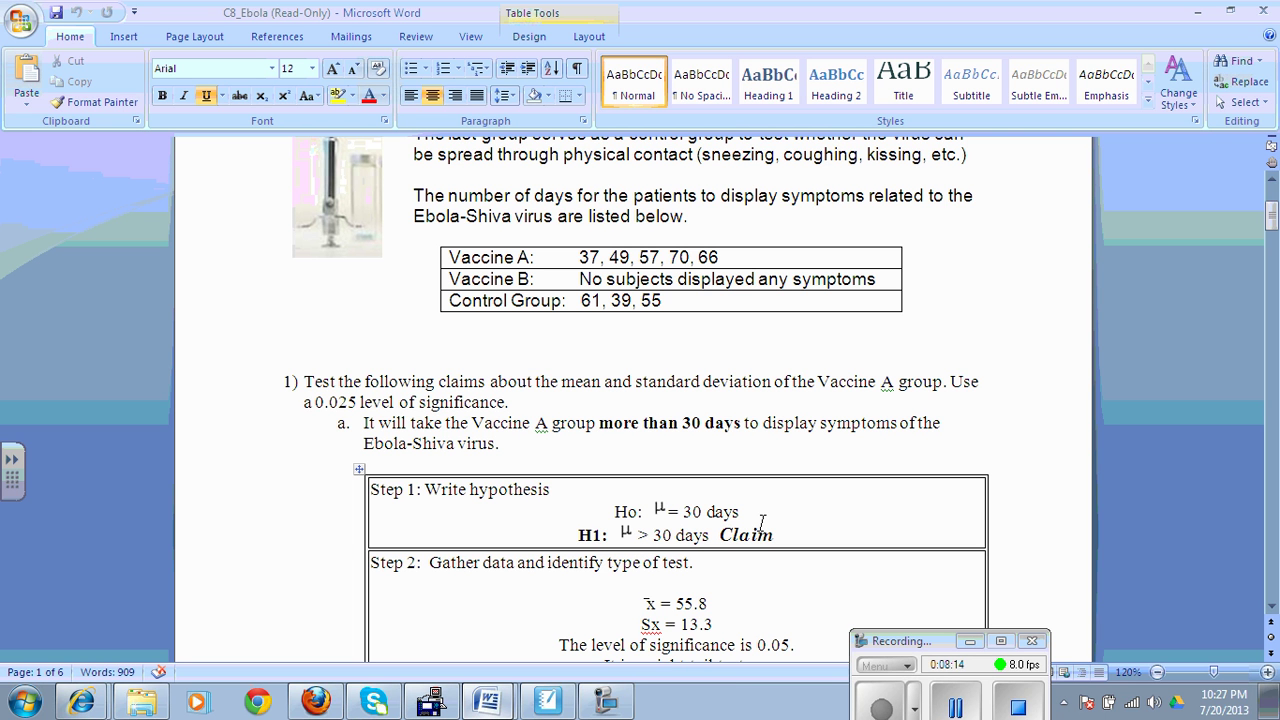
left_click(725, 570)
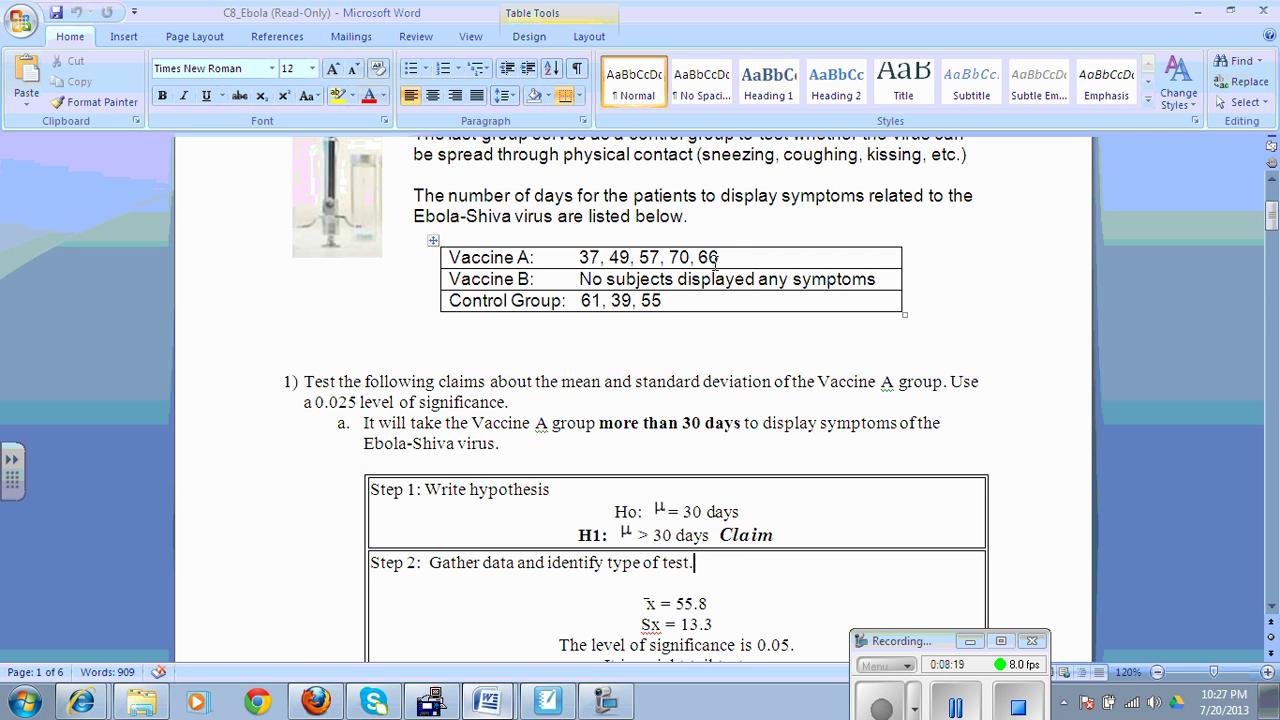
left_click(725, 300)
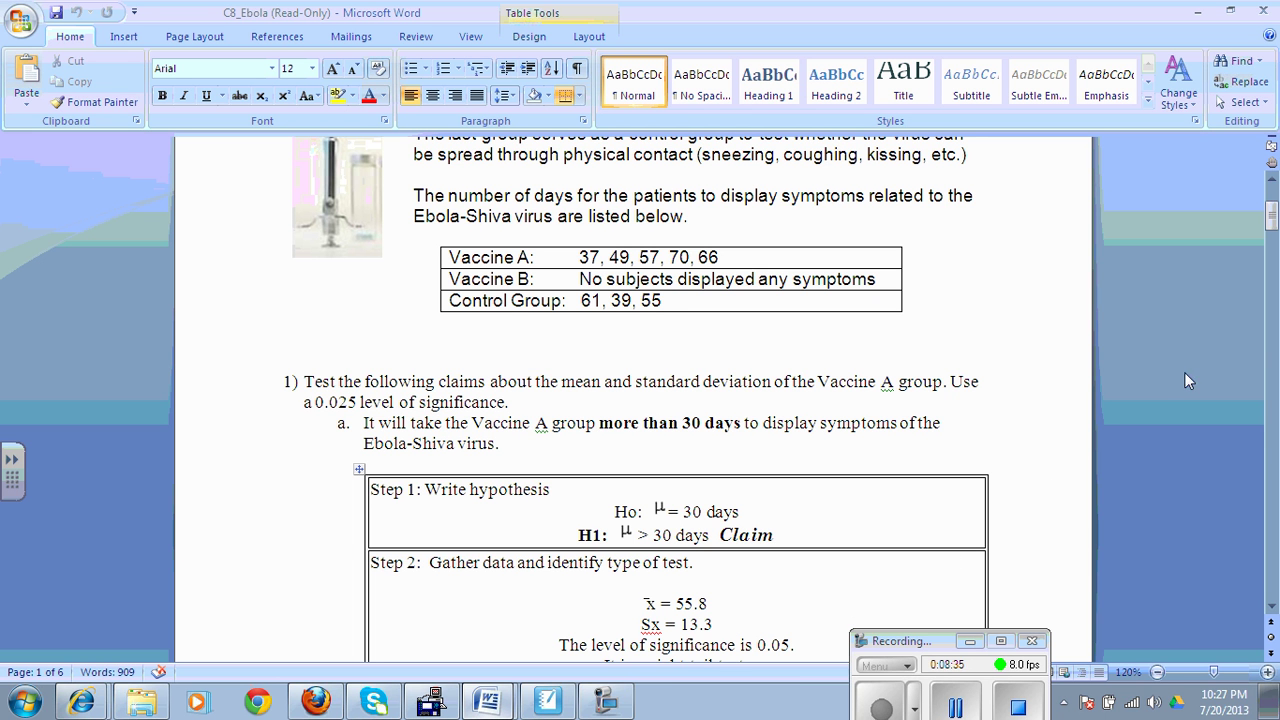
left_click_drag(1274, 218, 1274, 225)
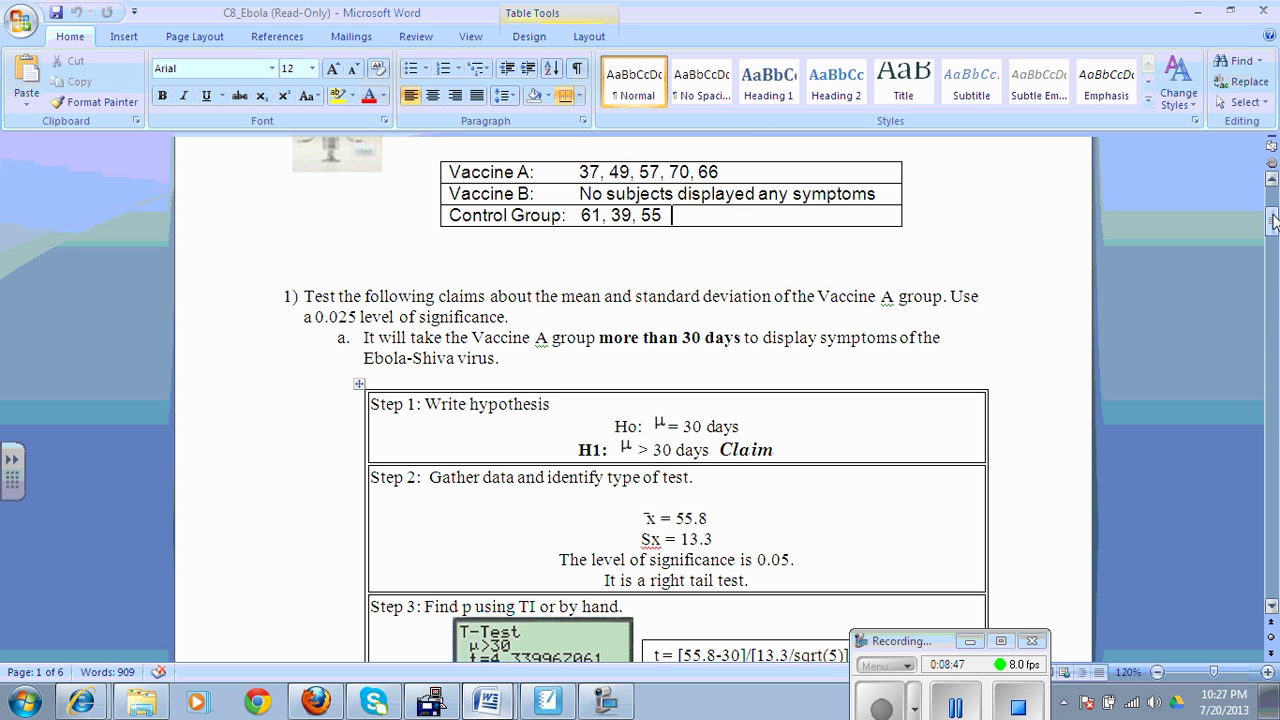
scroll(1274, 225, "down", 3)
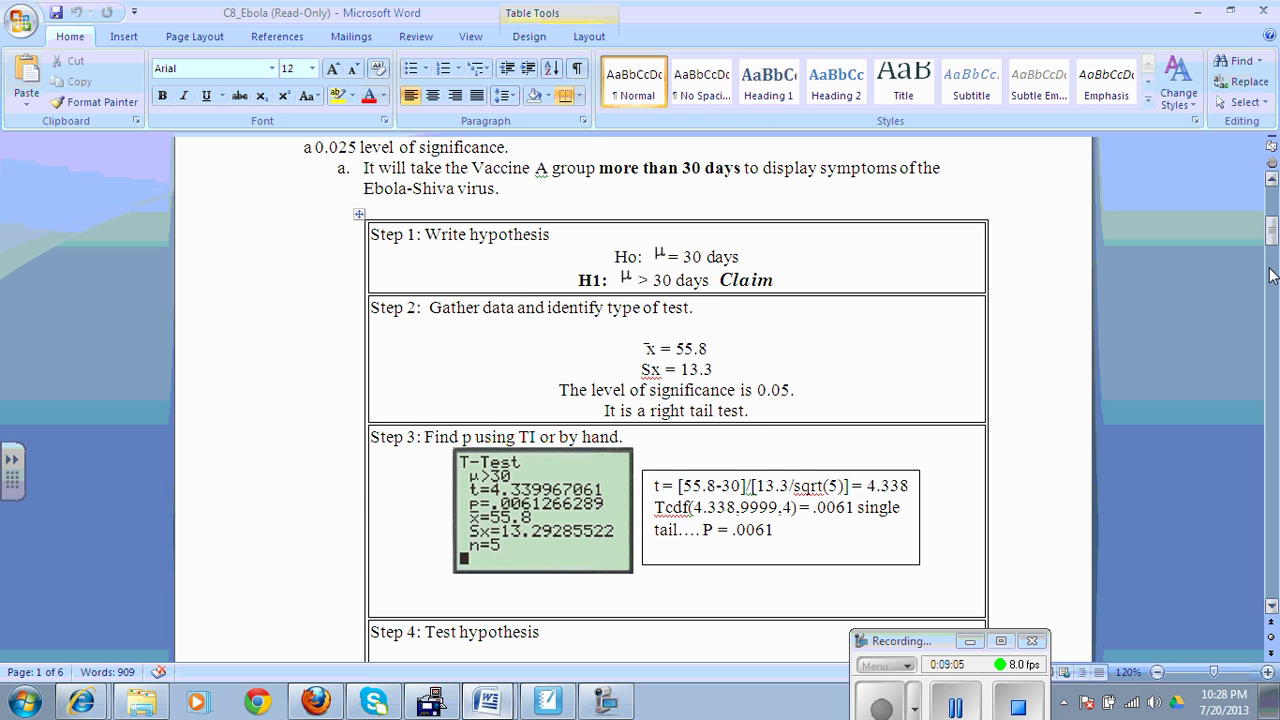
scroll(1270, 238, "down", 4)
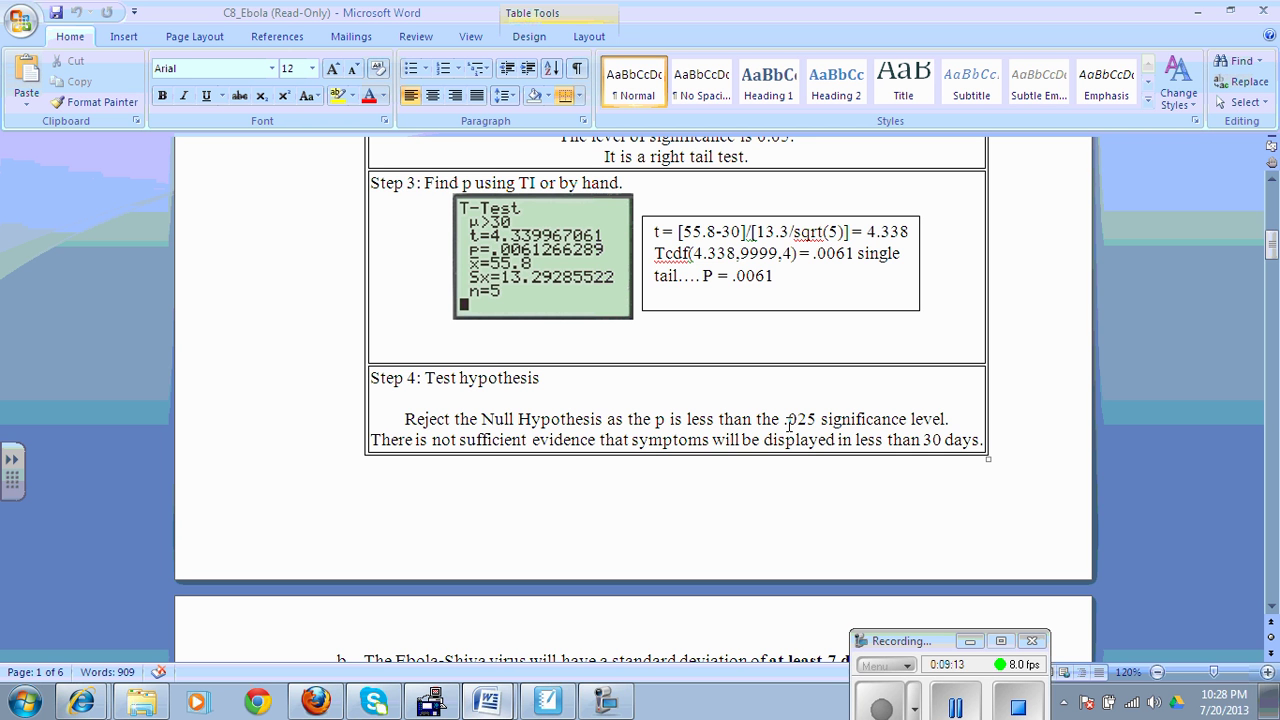
left_click_drag(1270, 258, 1270, 235)
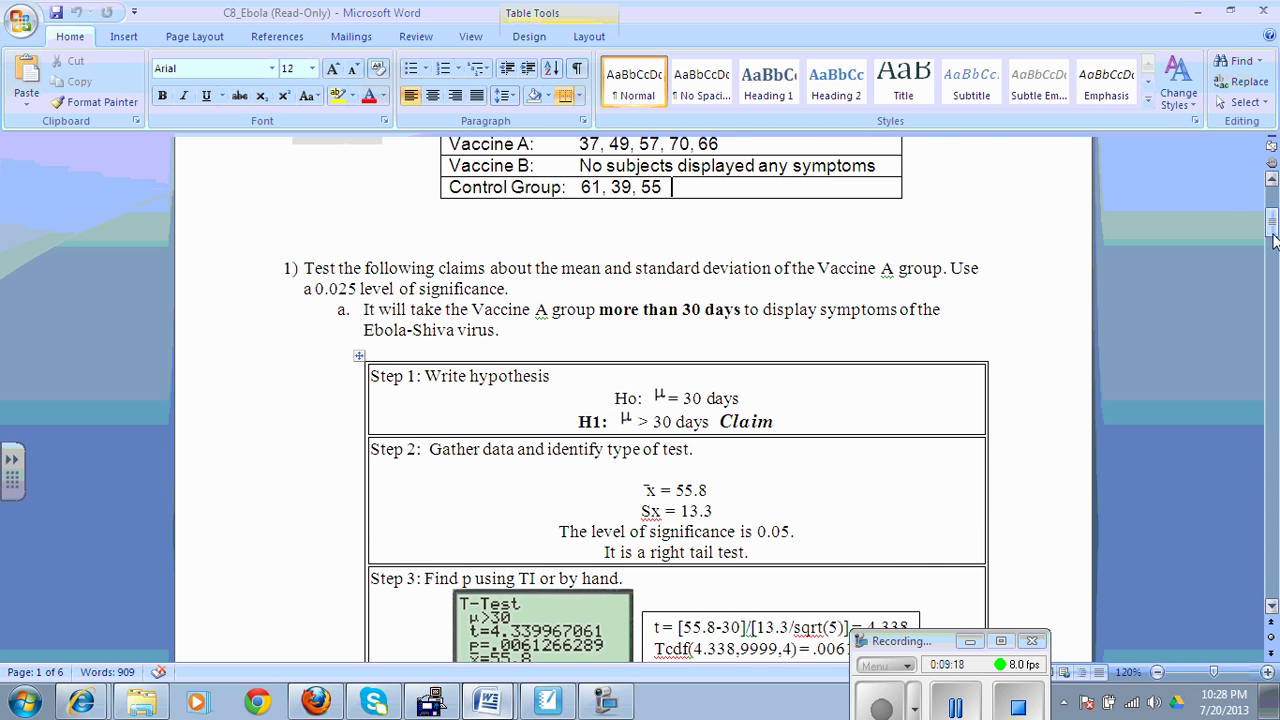
left_click_drag(1272, 243, 1274, 234)
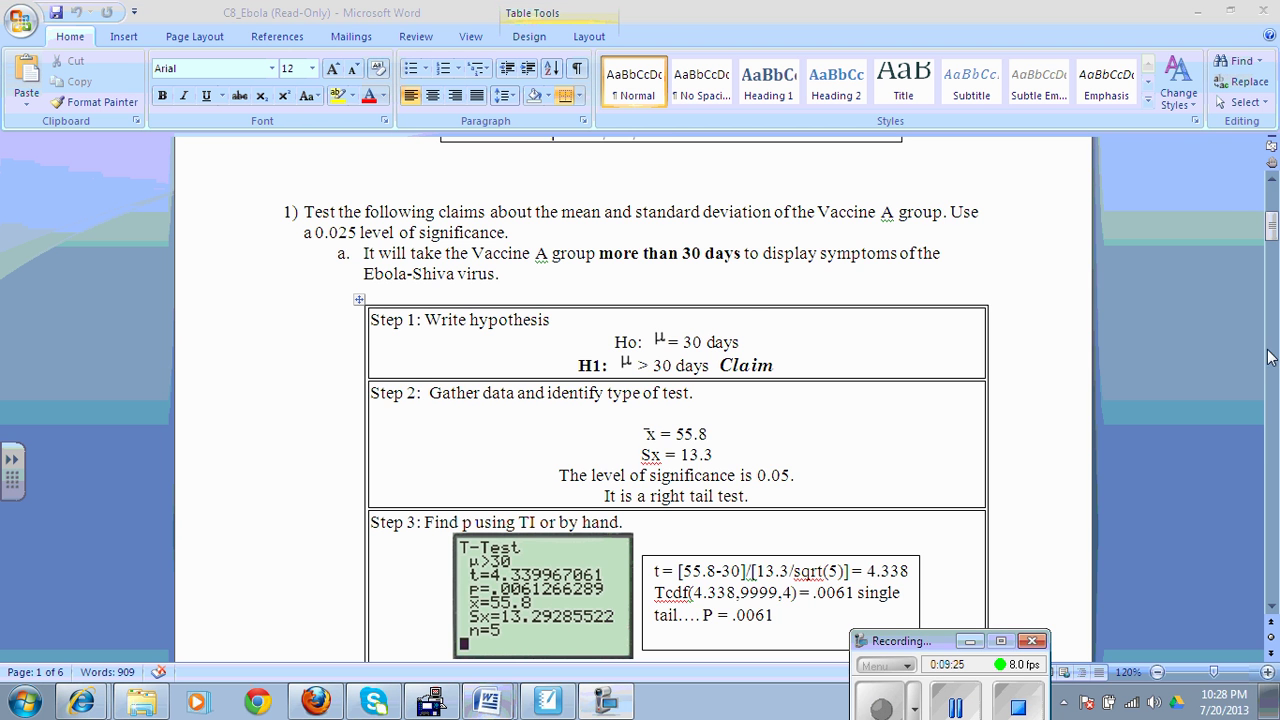
- Scroll to part b's Step table claiming a standard deviation of at least 7 days
left_click(1274, 232)
left_click_drag(1274, 232, 1272, 272)
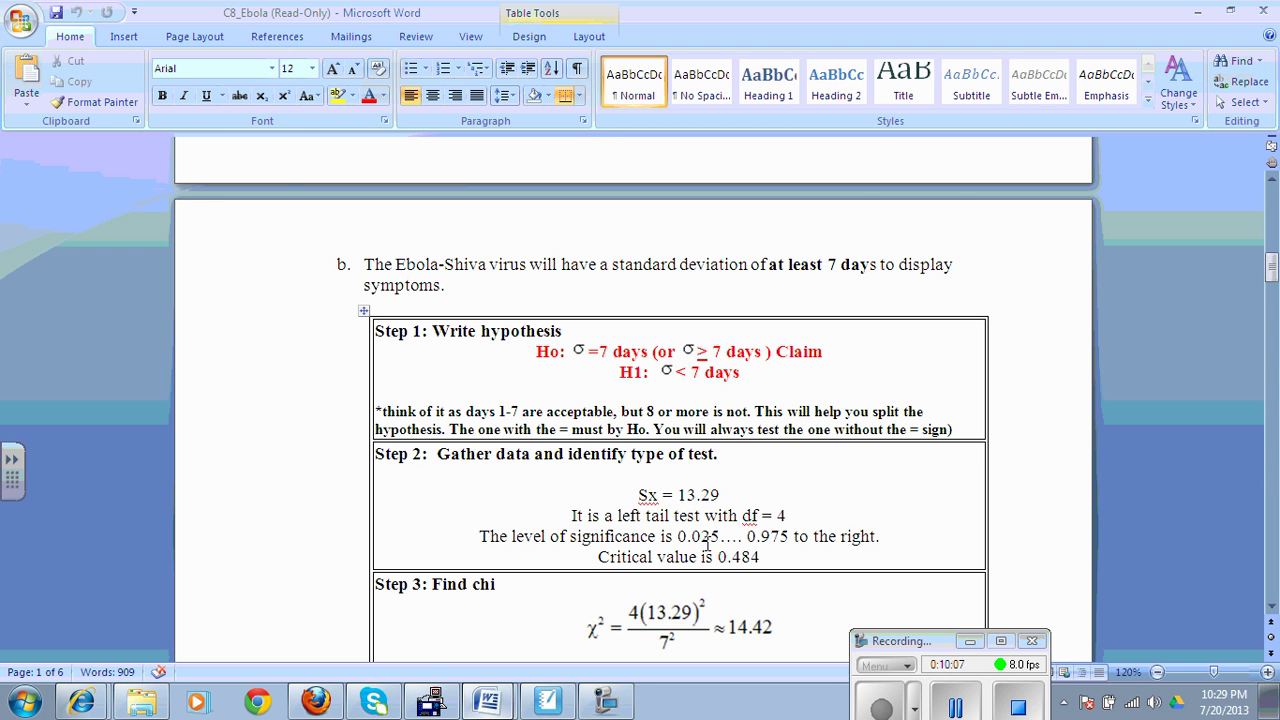
- On a new notebook page, sketch an axis and bell curve with a left-tail boundary line
left_click(548, 705)
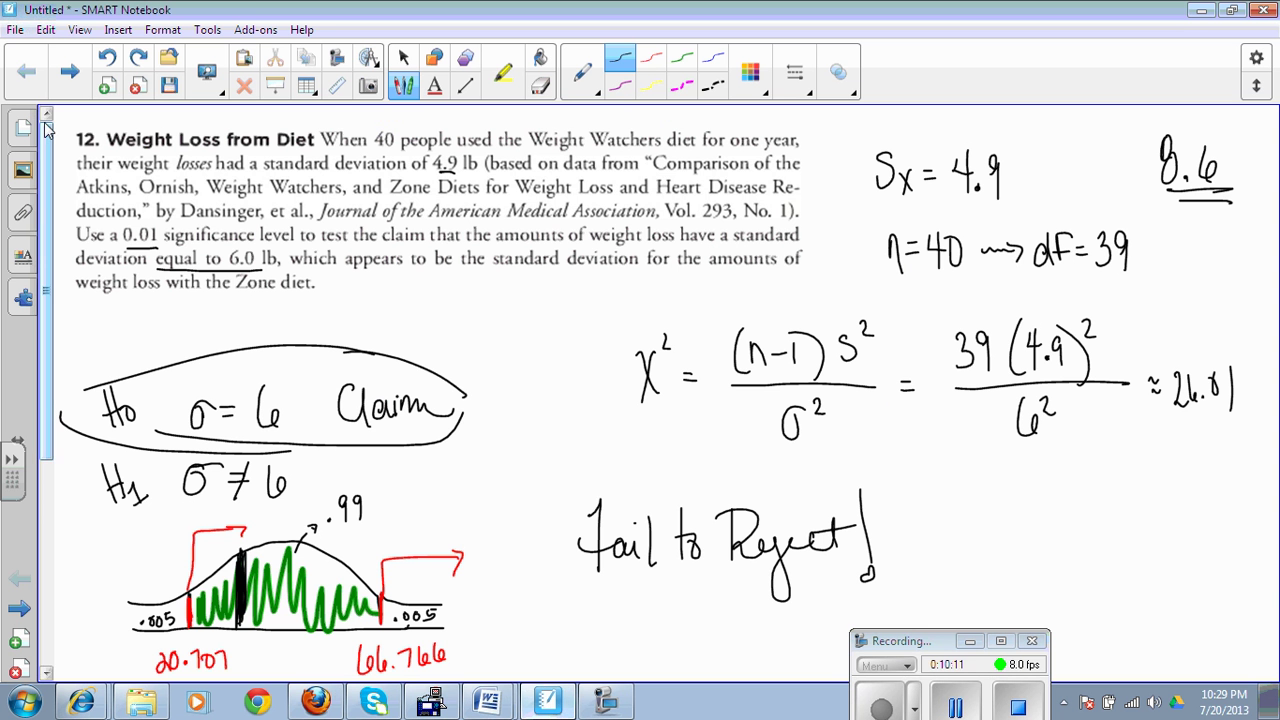
left_click(69, 74)
left_click_drag(181, 325, 494, 333)
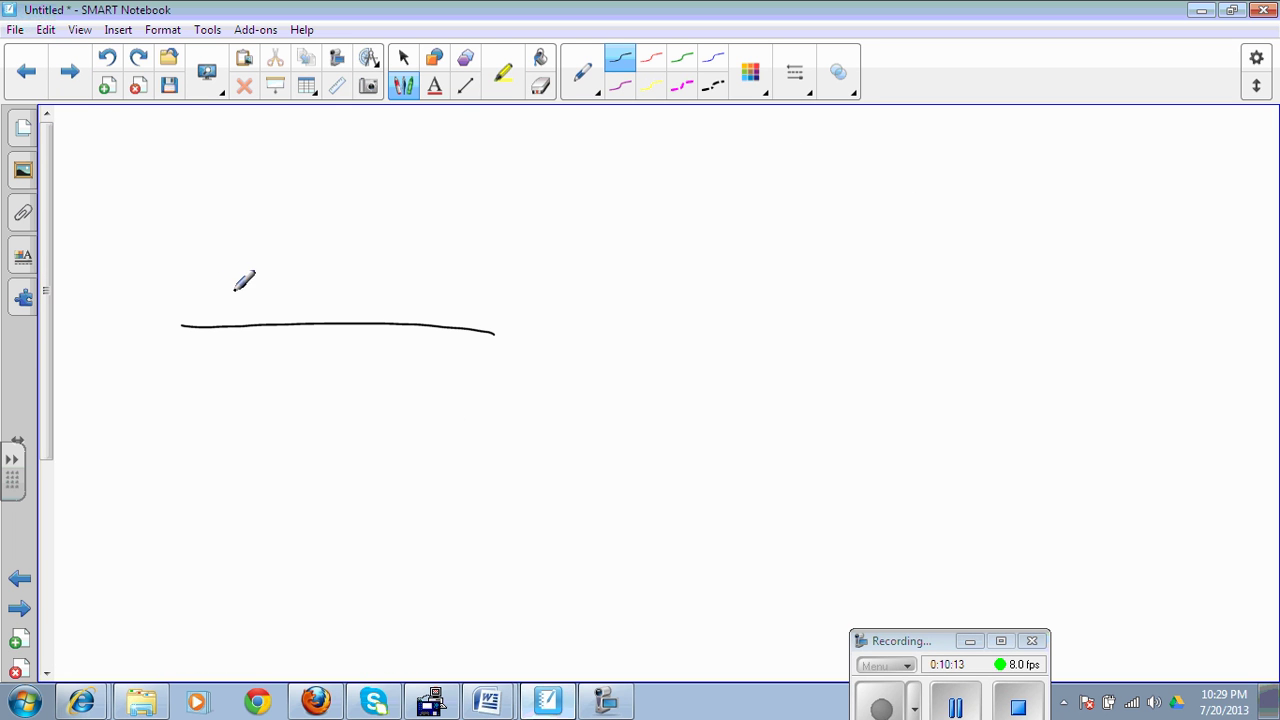
mouse_move(198, 282)
left_mouse_down()
mouse_move(355, 226)
mouse_move(578, 296)
left_mouse_up()
left_click_drag(458, 325, 542, 340)
mouse_move(274, 276)
left_mouse_down()
mouse_move(268, 318)
mouse_move(217, 299)
mouse_move(240, 314)
left_mouse_up()
- Label the curve with .025 in the left tail, .975 inside, and df=4 below
left_click(190, 313)
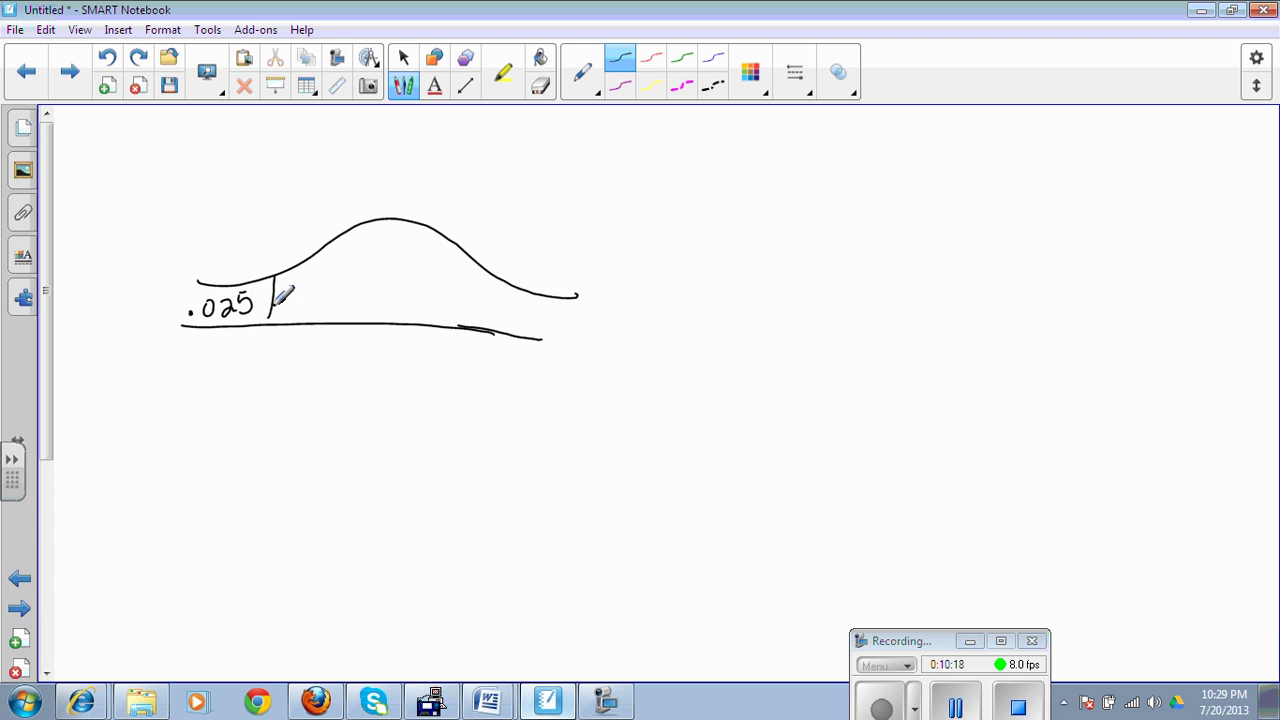
left_click(355, 296)
mouse_move(378, 272)
left_mouse_down()
mouse_move(370, 298)
mouse_move(408, 290)
left_mouse_up()
mouse_move(266, 378)
left_mouse_down()
mouse_move(256, 402)
mouse_move(285, 405)
left_mouse_up()
left_click_drag(280, 386, 307, 385)
mouse_move(292, 393)
left_mouse_down()
mouse_move(346, 389)
mouse_move(328, 420)
left_mouse_up()
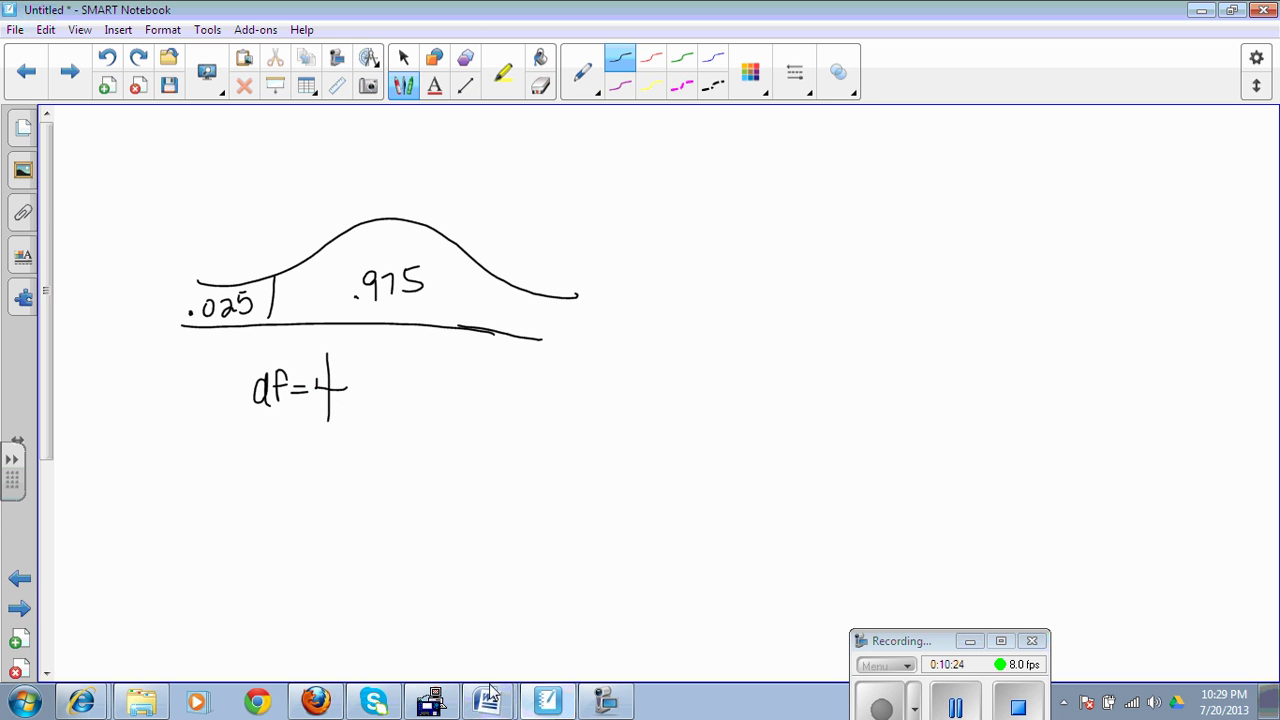
left_click(316, 700)
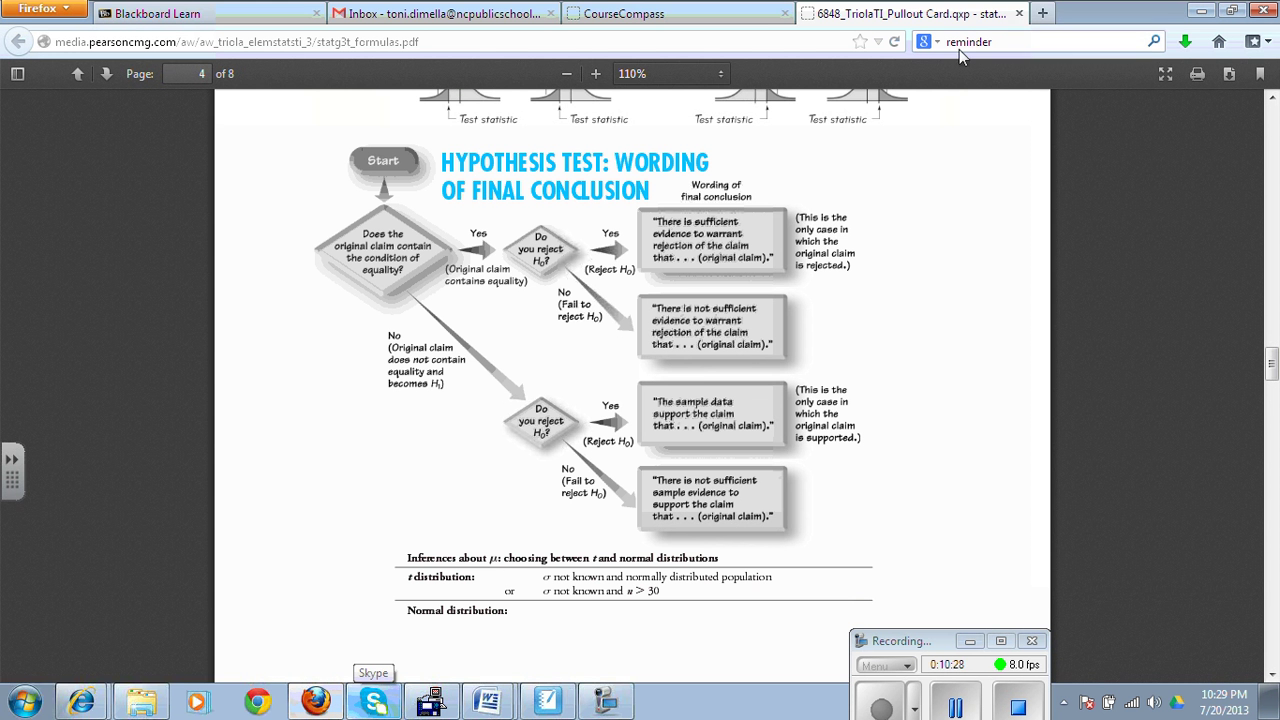
- Scroll the formulas PDF to the chi-square Table A-4 on page 8, then return to the sketch
left_click_drag(1272, 362, 1273, 622)
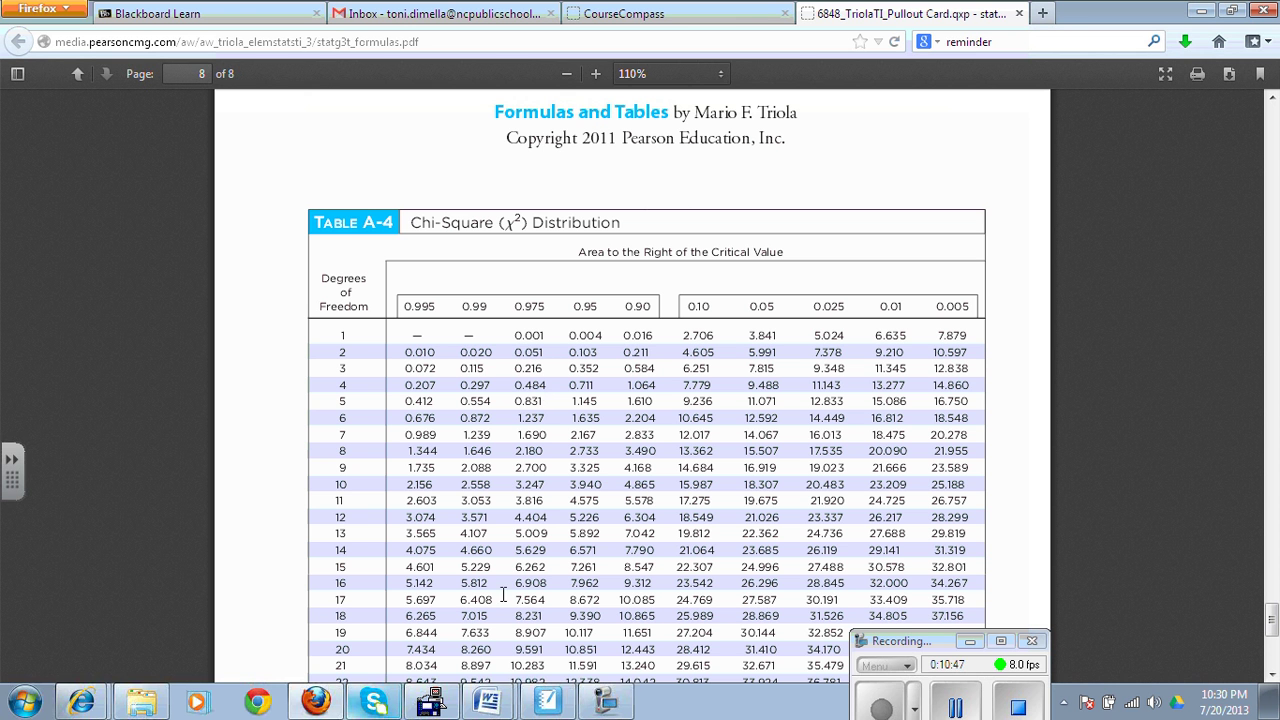
left_click(547, 702)
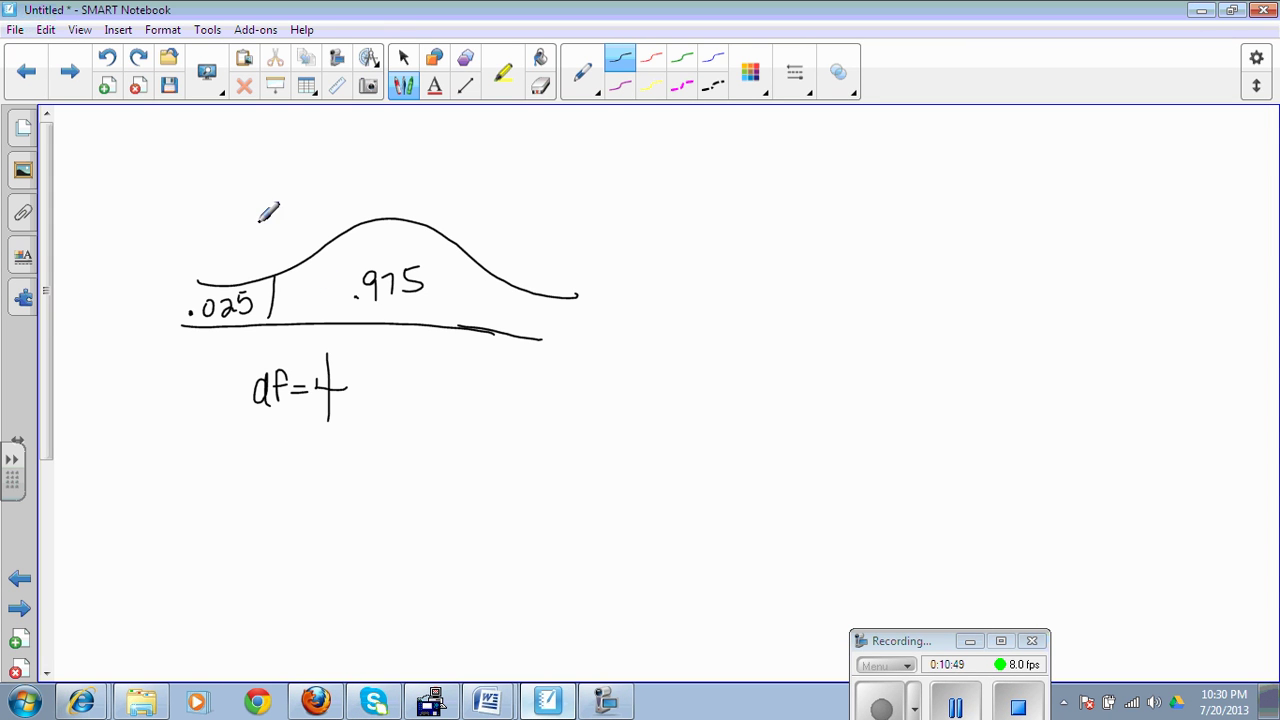
- Draw an arrow to the left-tail boundary and write the critical value .484 above it
mouse_move(260, 221)
left_mouse_down()
mouse_move(270, 268)
mouse_move(277, 256)
left_mouse_up()
mouse_move(241, 179)
left_mouse_down()
mouse_move(246, 196)
mouse_move(260, 176)
mouse_move(274, 190)
left_mouse_up()
left_click(236, 195)
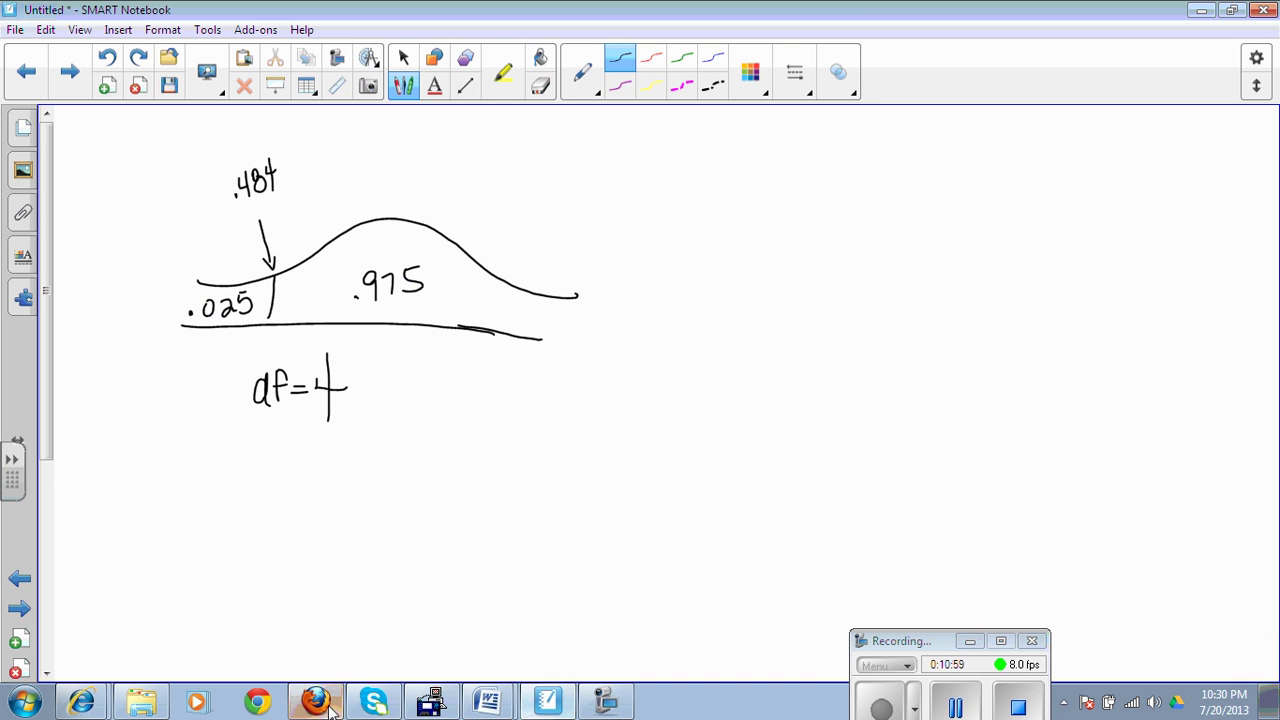
- Scroll the Word worksheet to part b's χ² = 14.42 and fail-to-reject conclusion
left_click(514, 659)
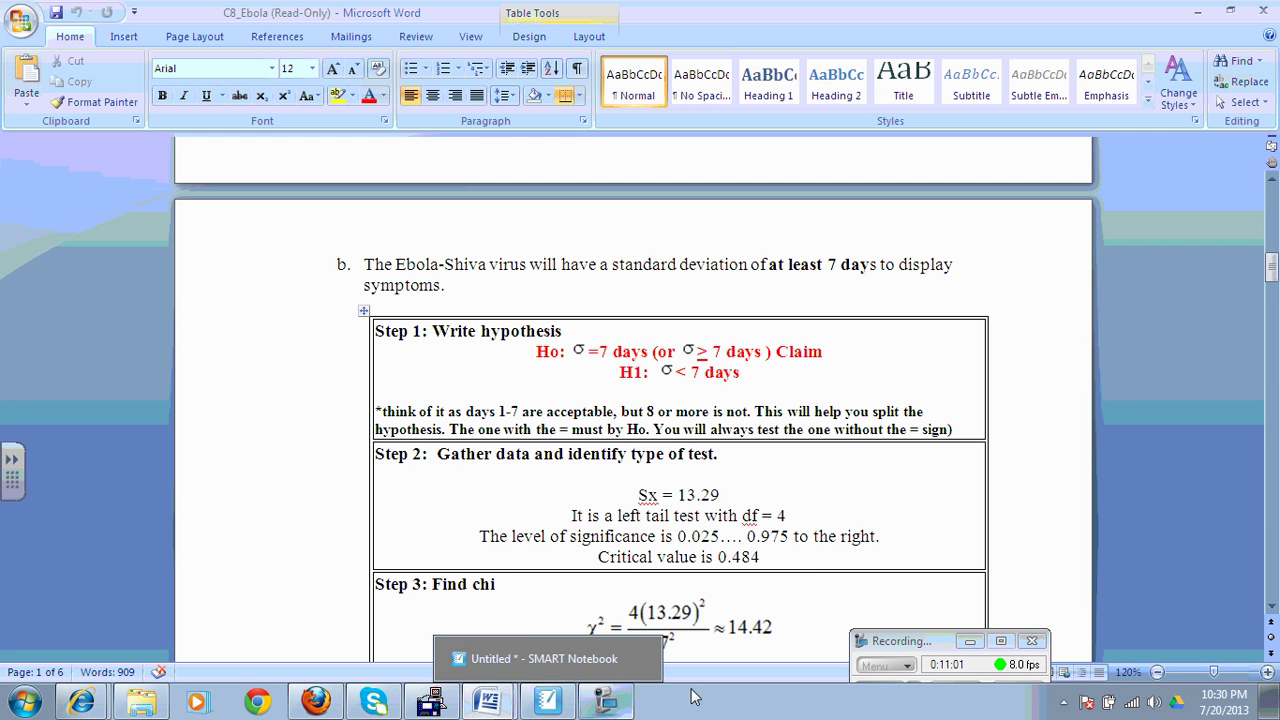
left_click_drag(1273, 268, 1273, 277)
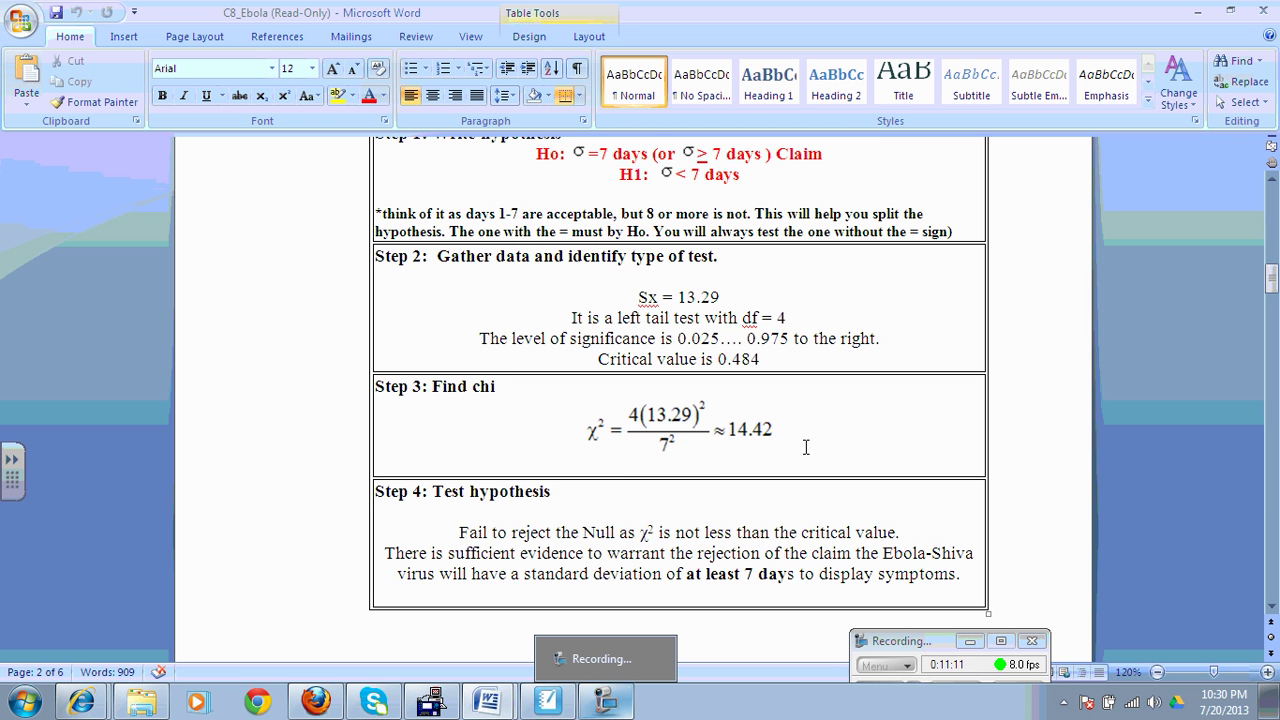
- Draw an upward arrow on the curve and shade the region left of .975 in green
left_click(547, 700)
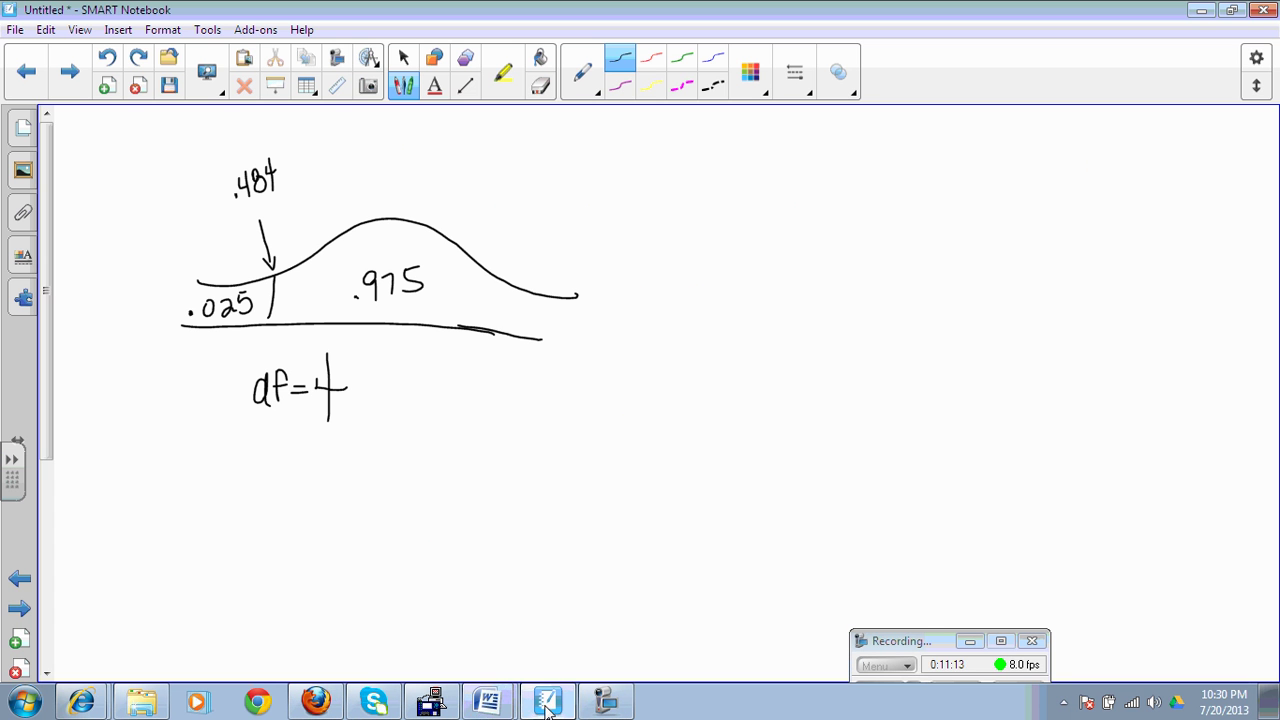
left_click_drag(480, 320, 484, 164)
mouse_move(470, 186)
left_mouse_down()
mouse_move(486, 163)
mouse_move(501, 178)
left_mouse_up()
left_click(682, 57)
mouse_move(330, 285)
left_mouse_down()
mouse_move(318, 303)
mouse_move(350, 270)
mouse_move(412, 258)
mouse_move(462, 314)
mouse_move(543, 332)
left_mouse_up()
- Review the chi-square table in Firefox, then return to the C8_Ebola worksheet
left_click(316, 701)
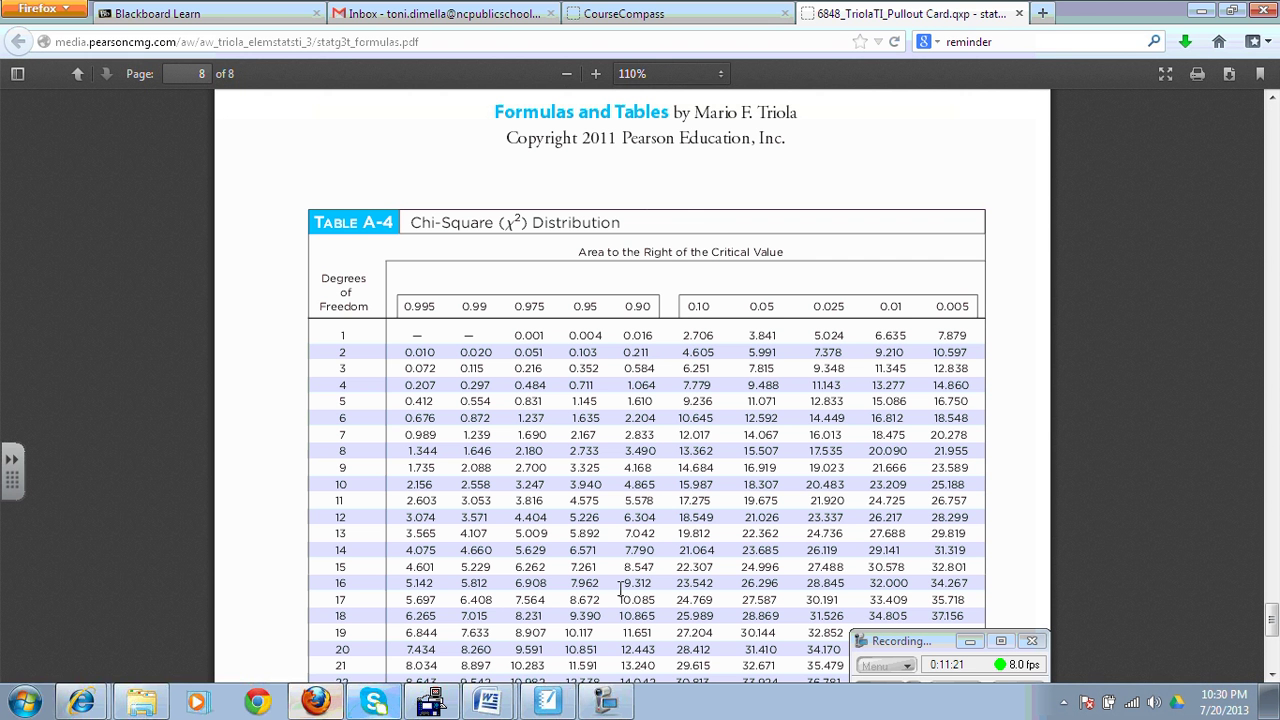
mouse_move(487, 701)
left_click(557, 672)
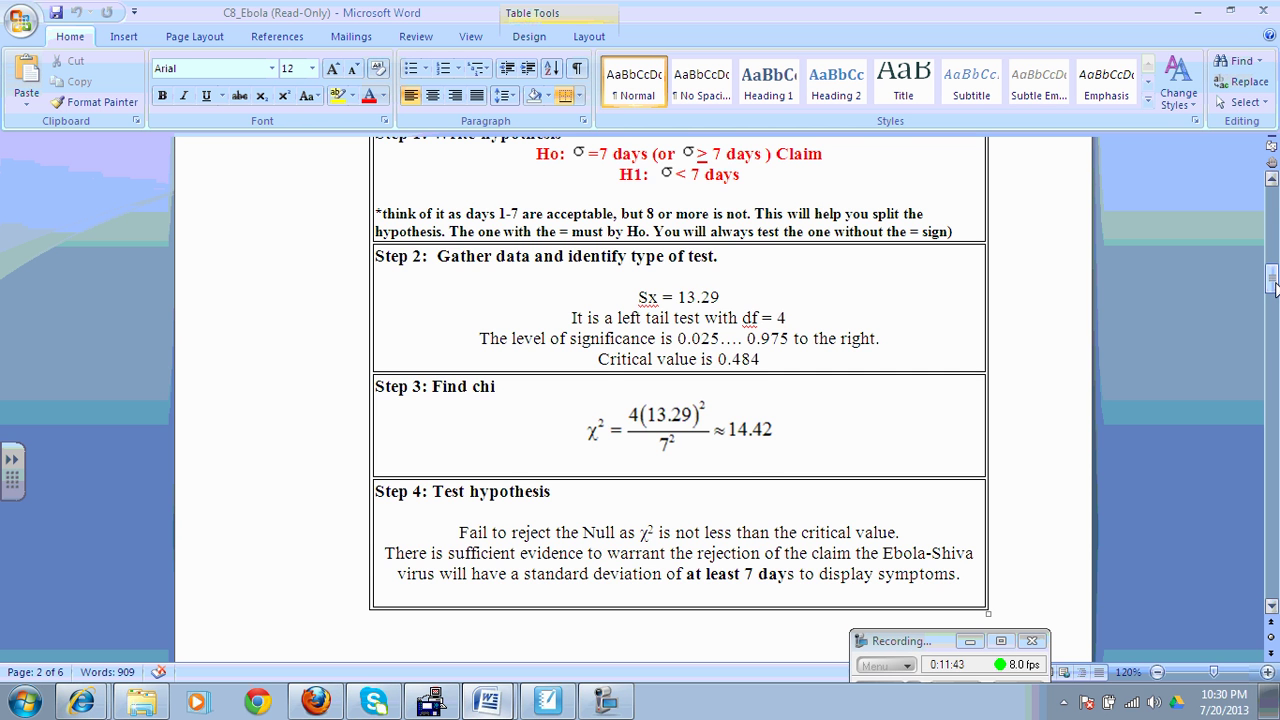
- Scroll to the Your Turn! control-group question 2, then launch the TI-83 Plus emulator
left_click_drag(1274, 287, 1274, 343)
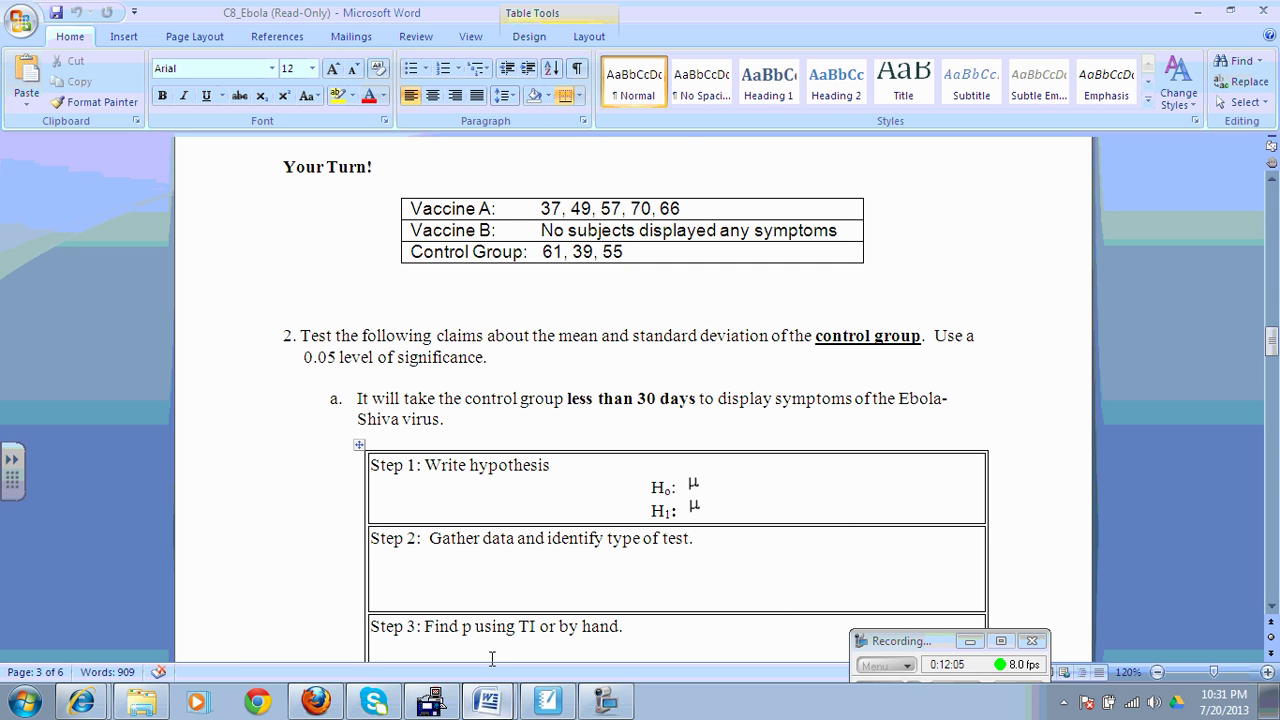
left_click(430, 700)
- Move the TI-83 aside, turn it on and clear the old values from list L1
left_click_drag(578, 236, 1155, 213)
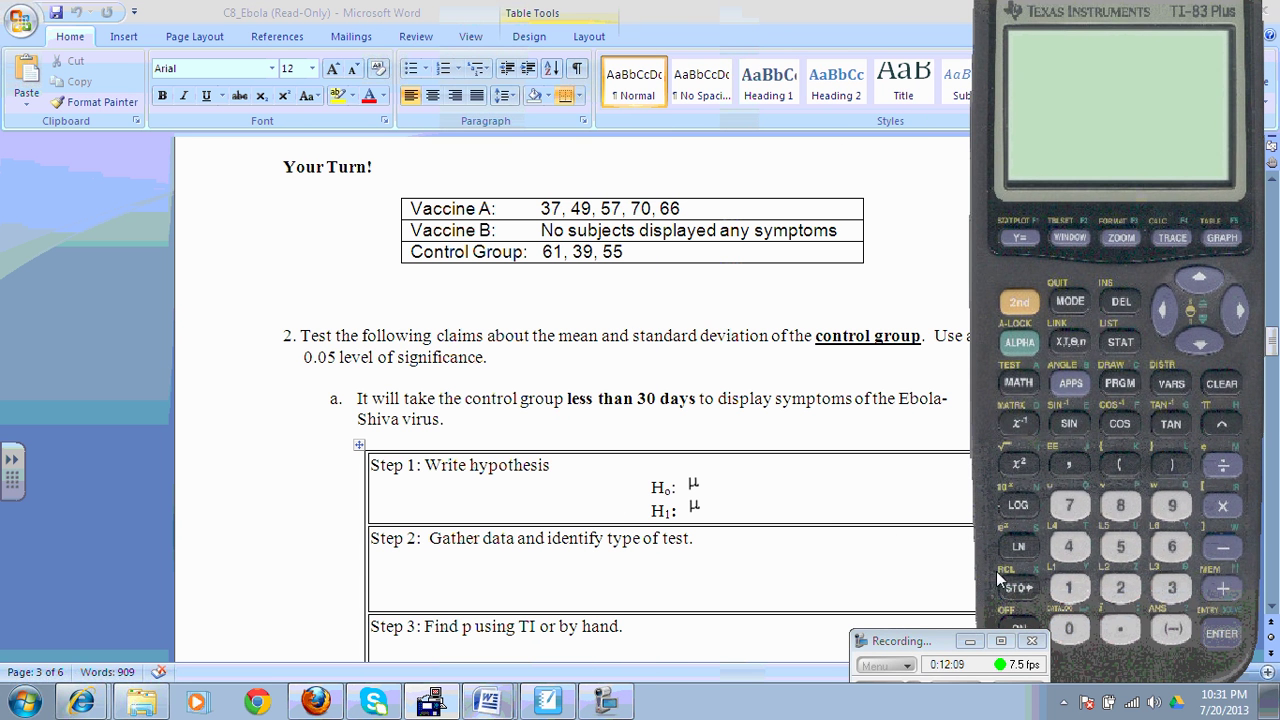
left_click_drag(920, 641, 850, 656)
left_click(1018, 630)
left_click(1226, 385)
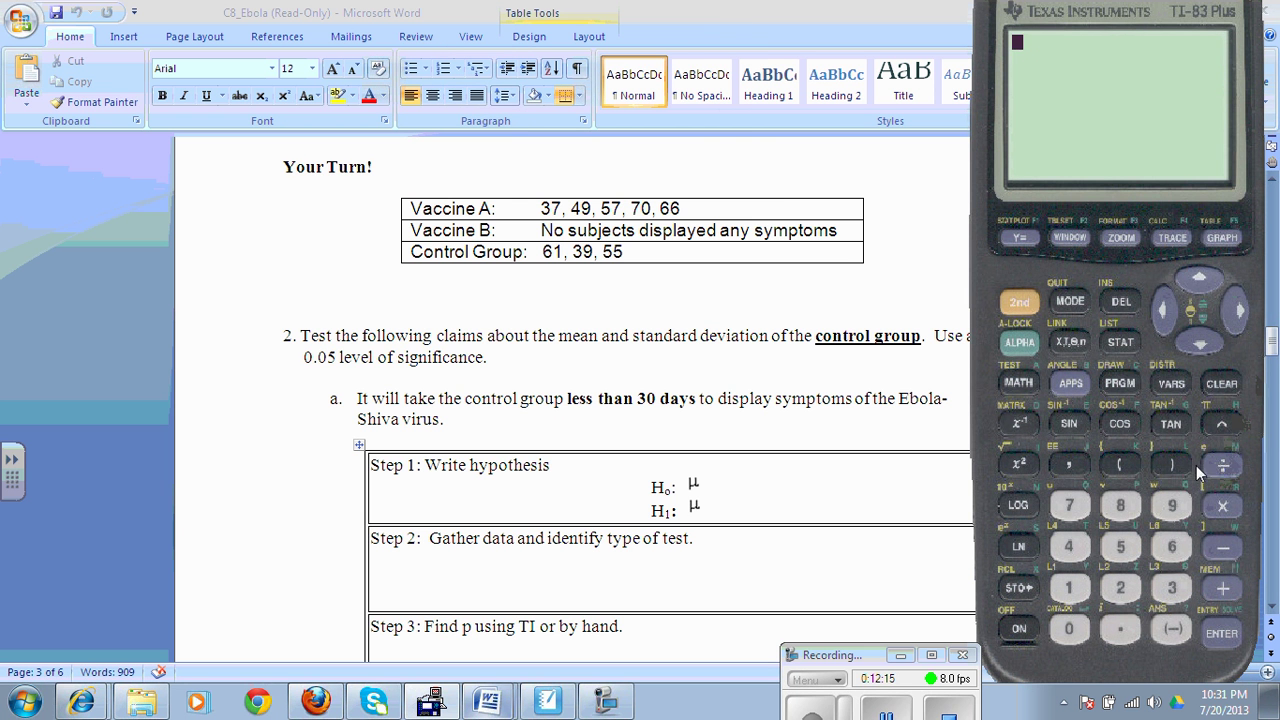
left_click(1120, 342)
left_click(1222, 633)
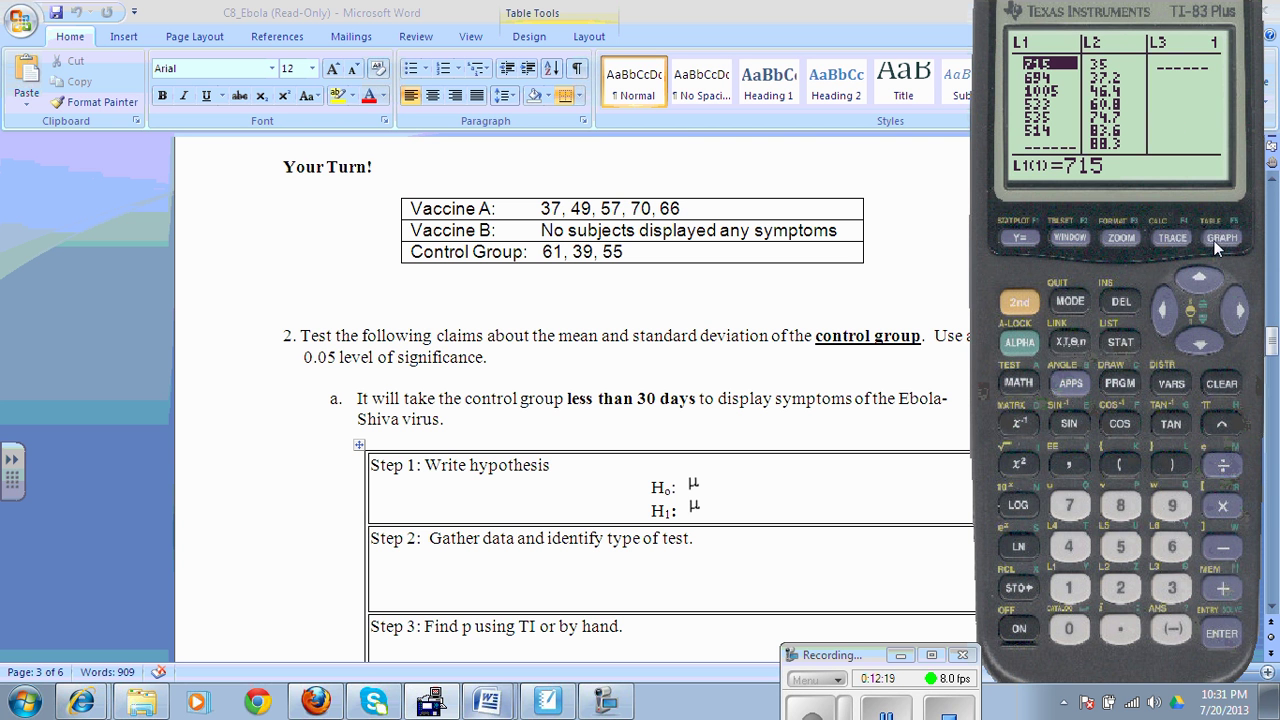
left_click(1200, 280)
left_click(1221, 383)
left_click(1222, 633)
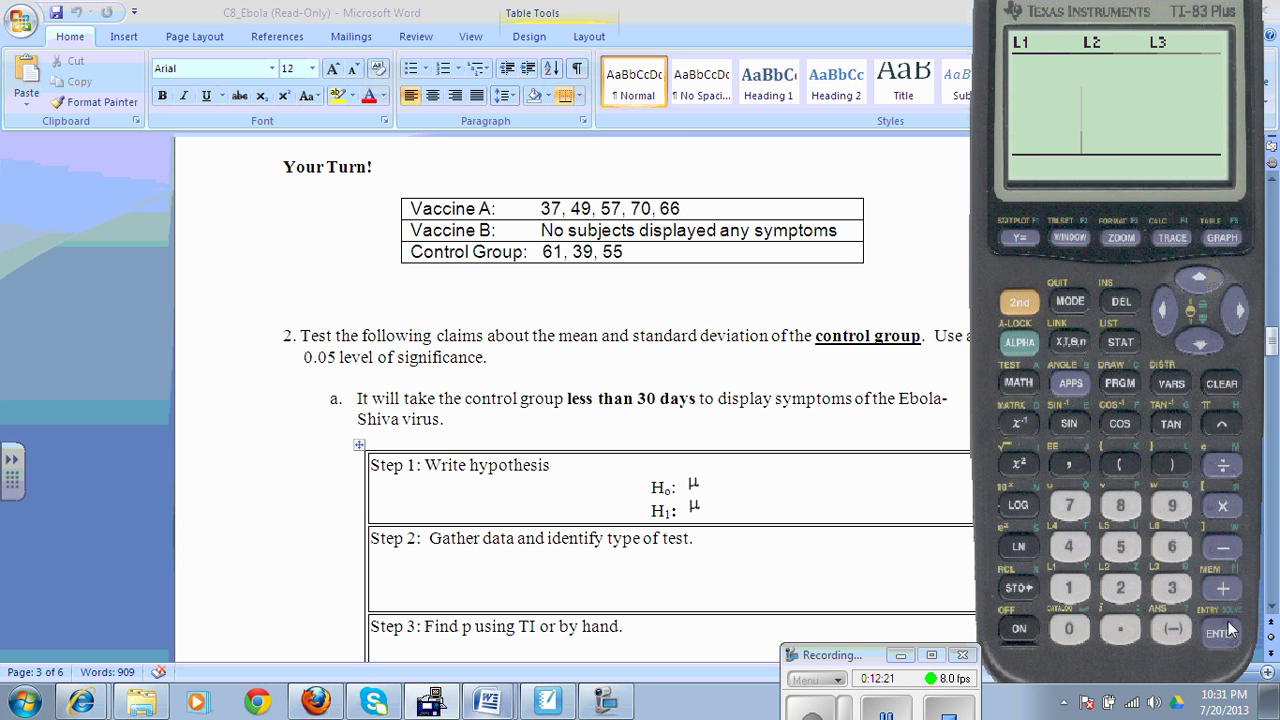
- Enter the control group values 61, 39 and 55 into L1
type("61")
key("Return")
type("39")
key("Return")
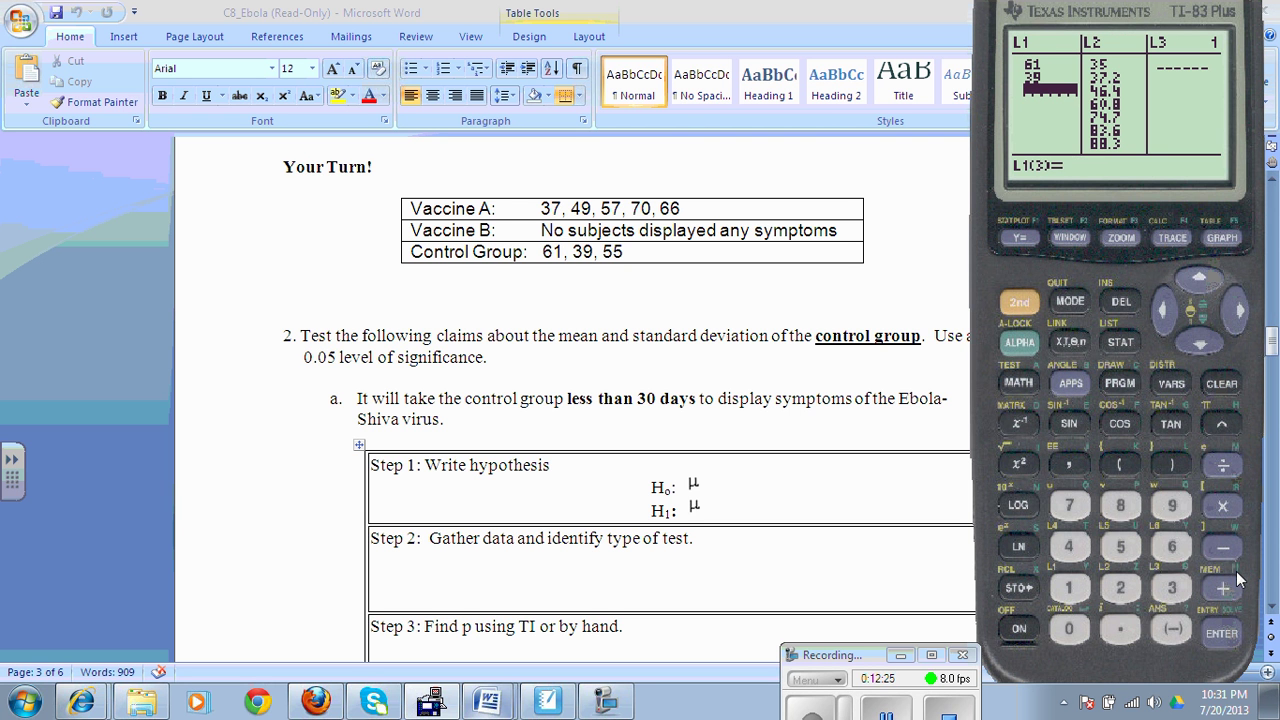
type("55")
key("Return")
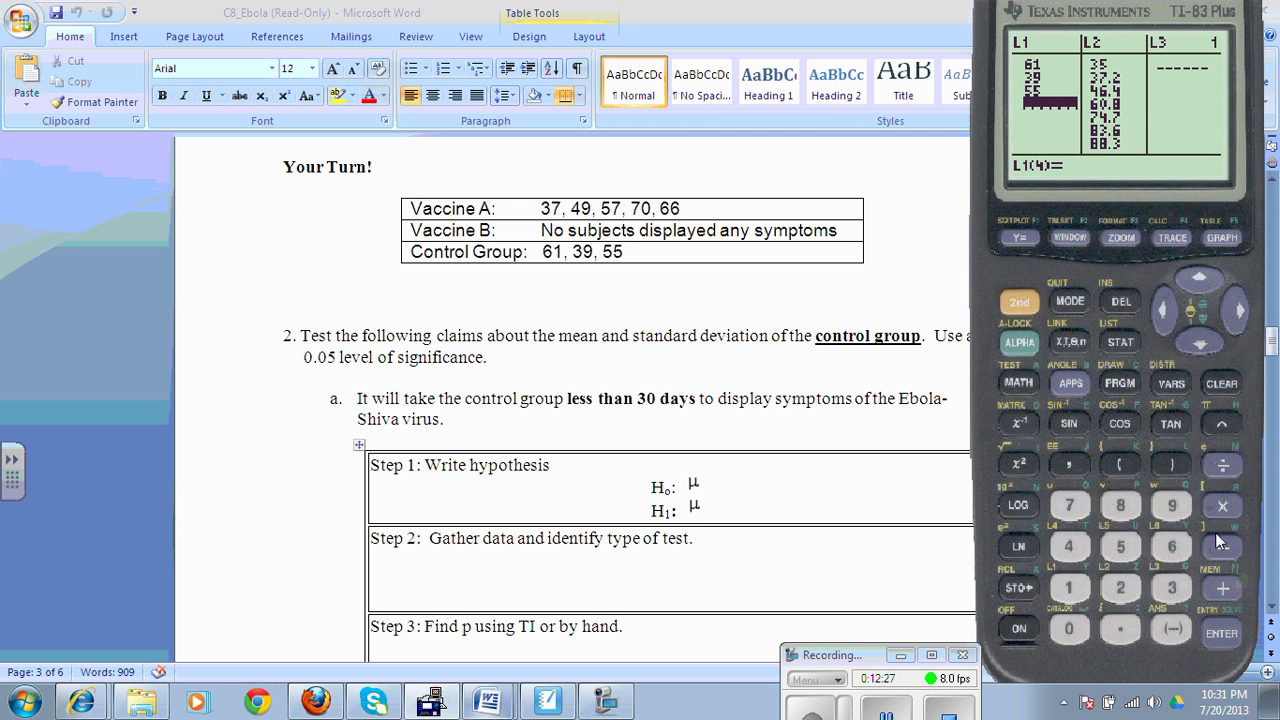
- Run 1-Var Stats on L1, giving x̄ = 51.67 and Sx = 11.37
left_click(1072, 307)
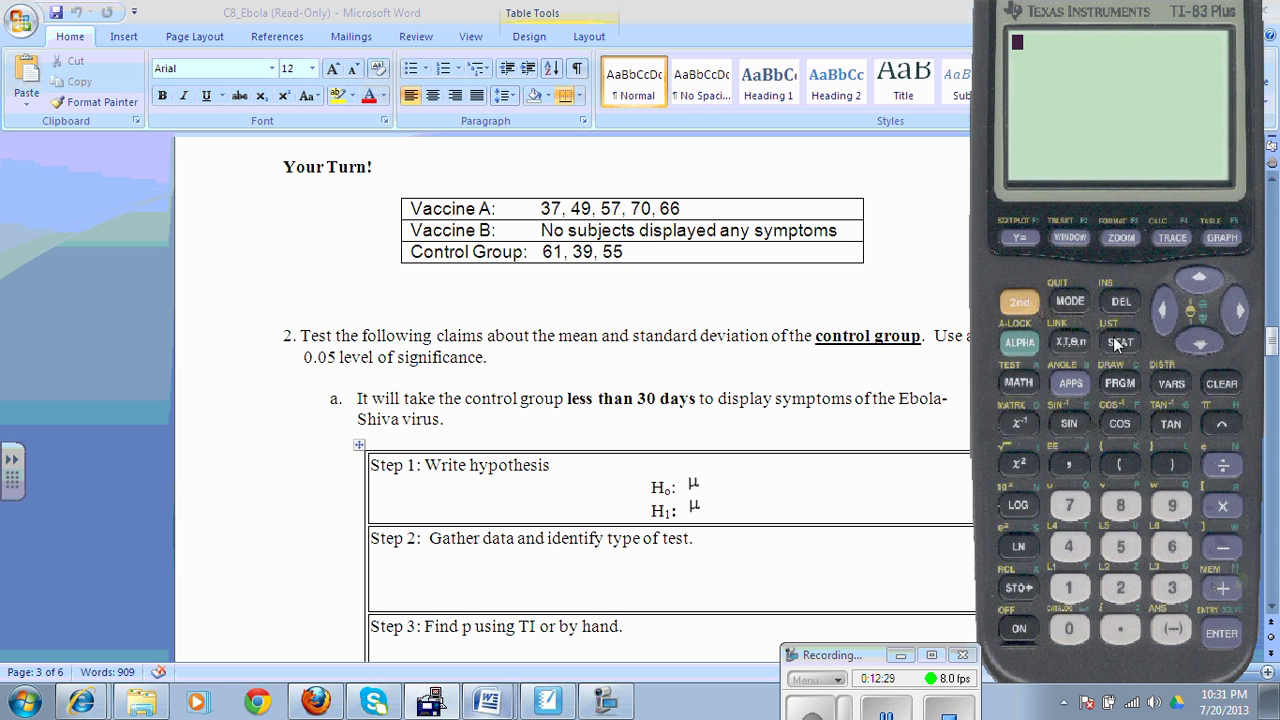
left_click(1118, 342)
left_click(1234, 316)
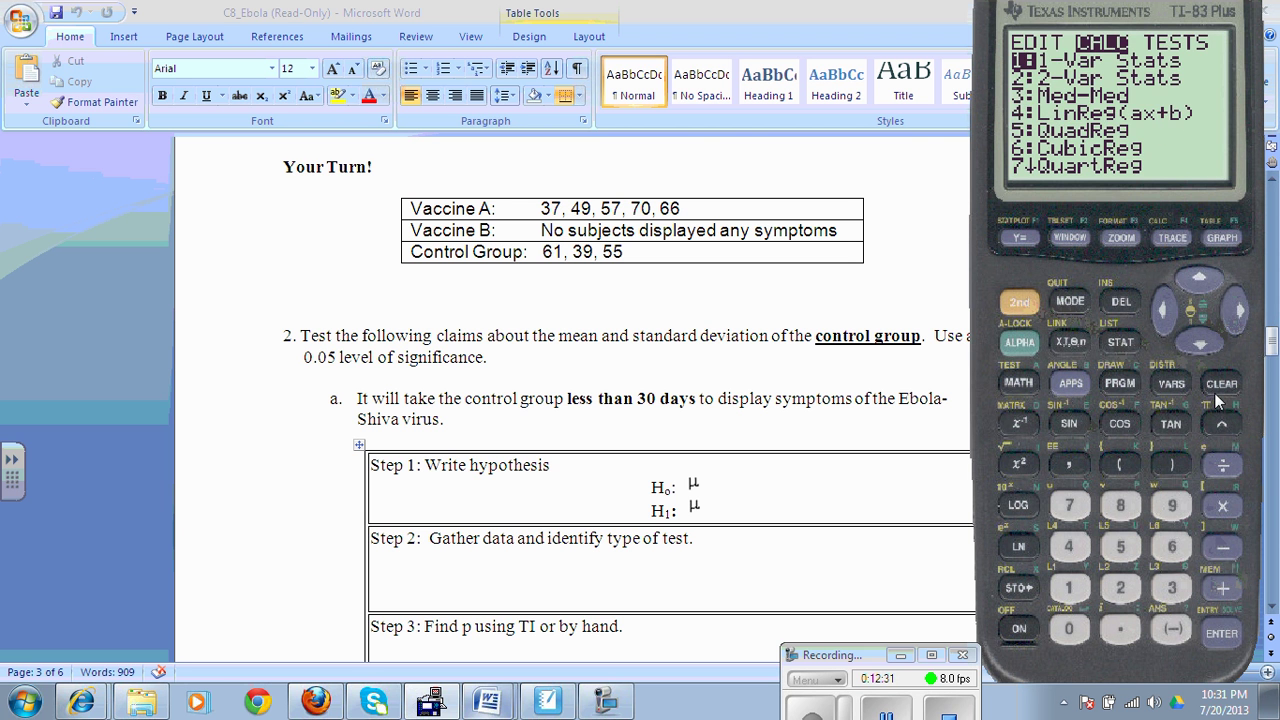
left_click(1240, 636)
left_click(1236, 645)
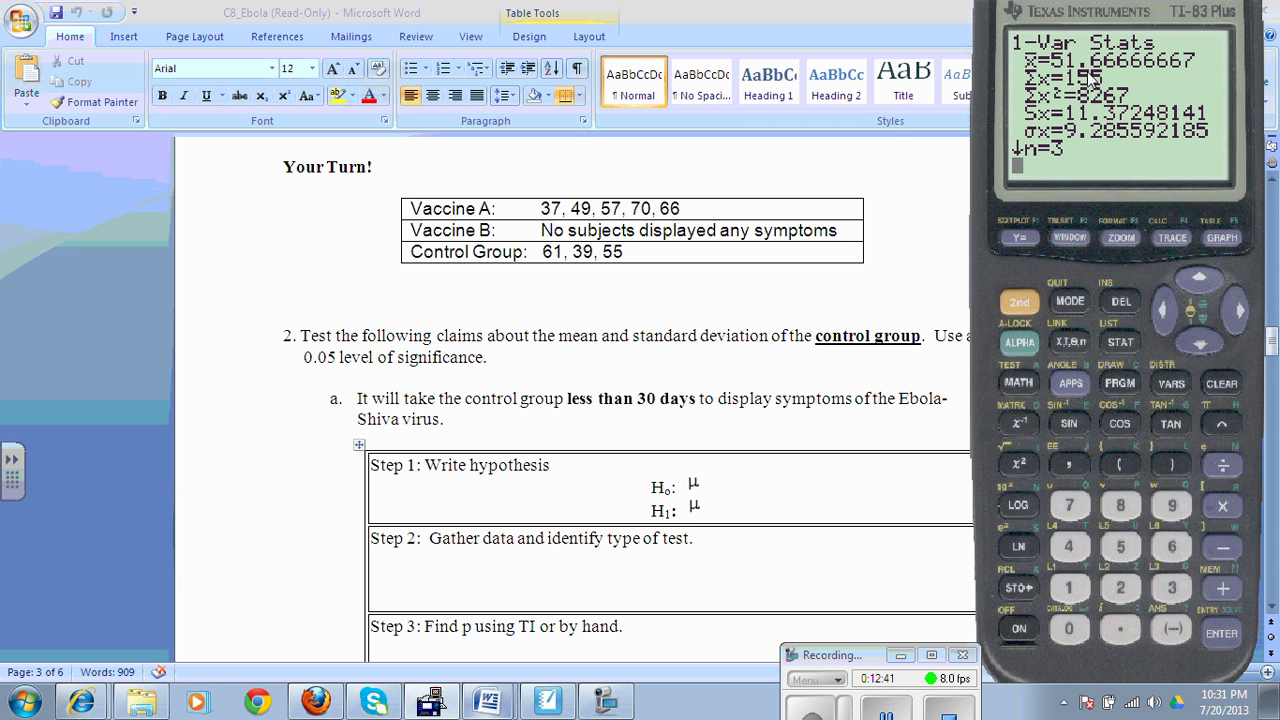
- Write part b's hypotheses as H₀: σ = 7 Claim and H₁: σ ≠ 7
left_click(173, 502)
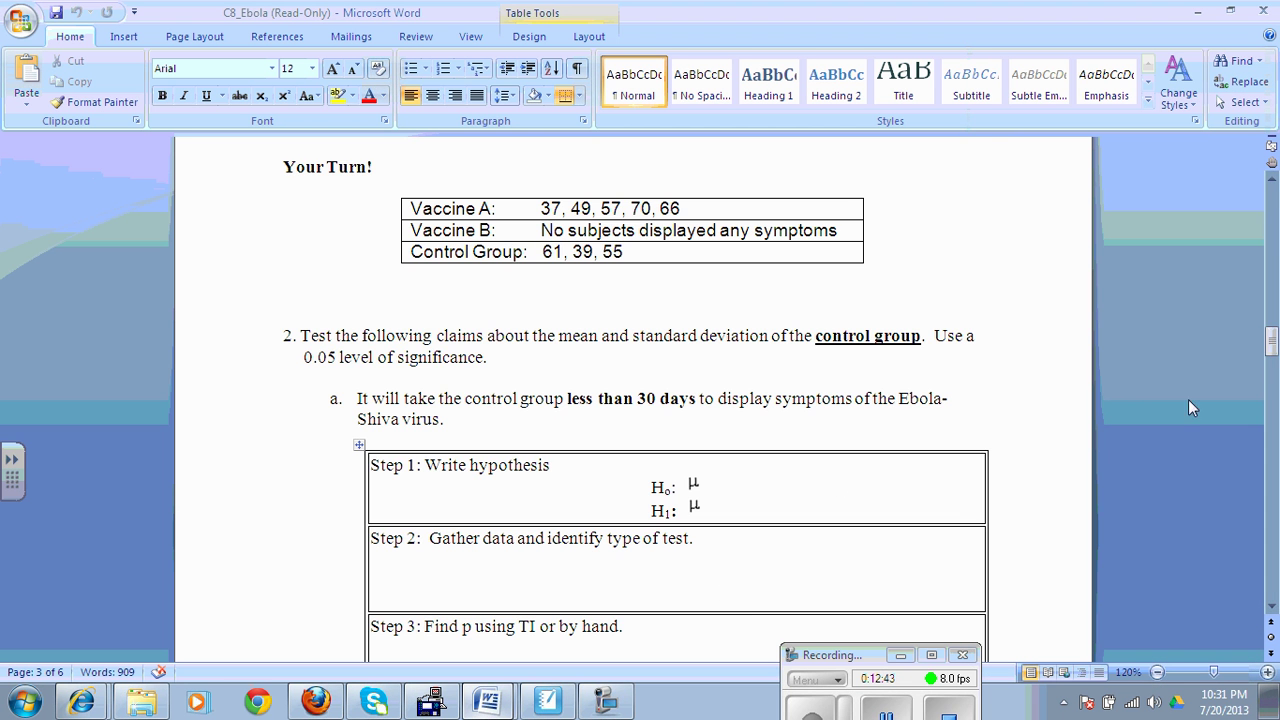
left_click_drag(1272, 342, 1274, 377)
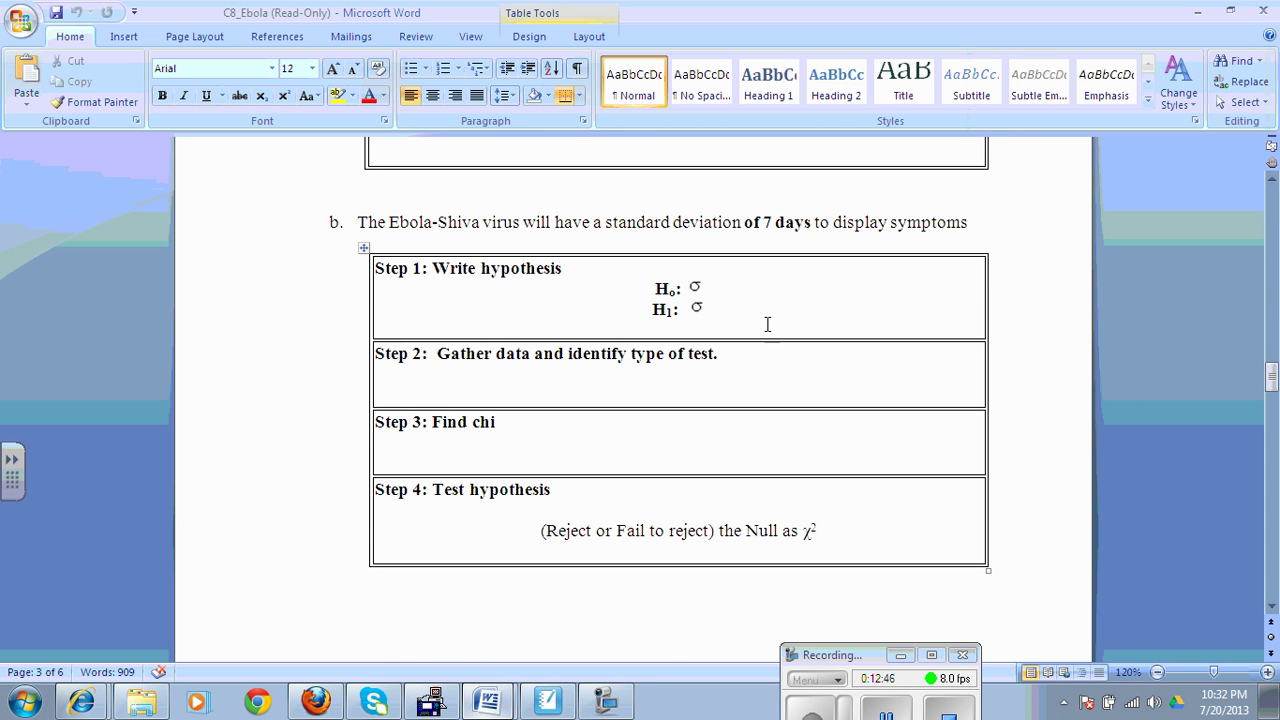
left_click(763, 291)
type("=7")
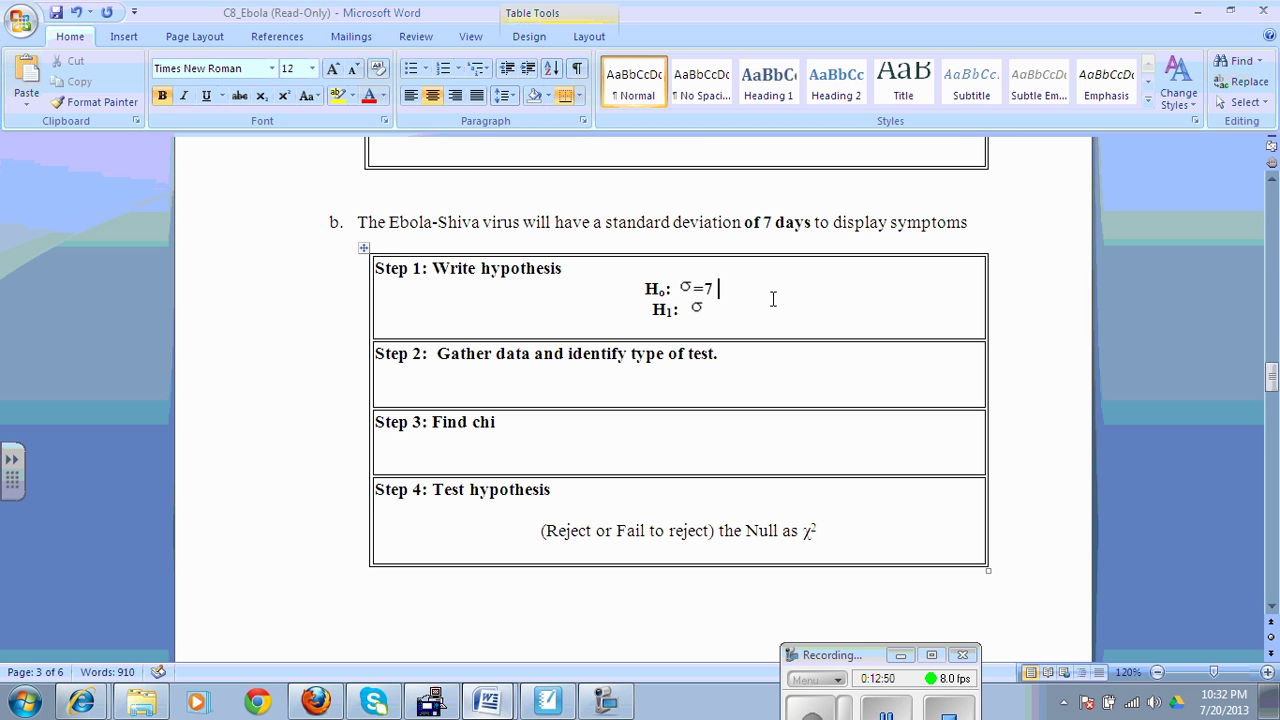
type(" Claim")
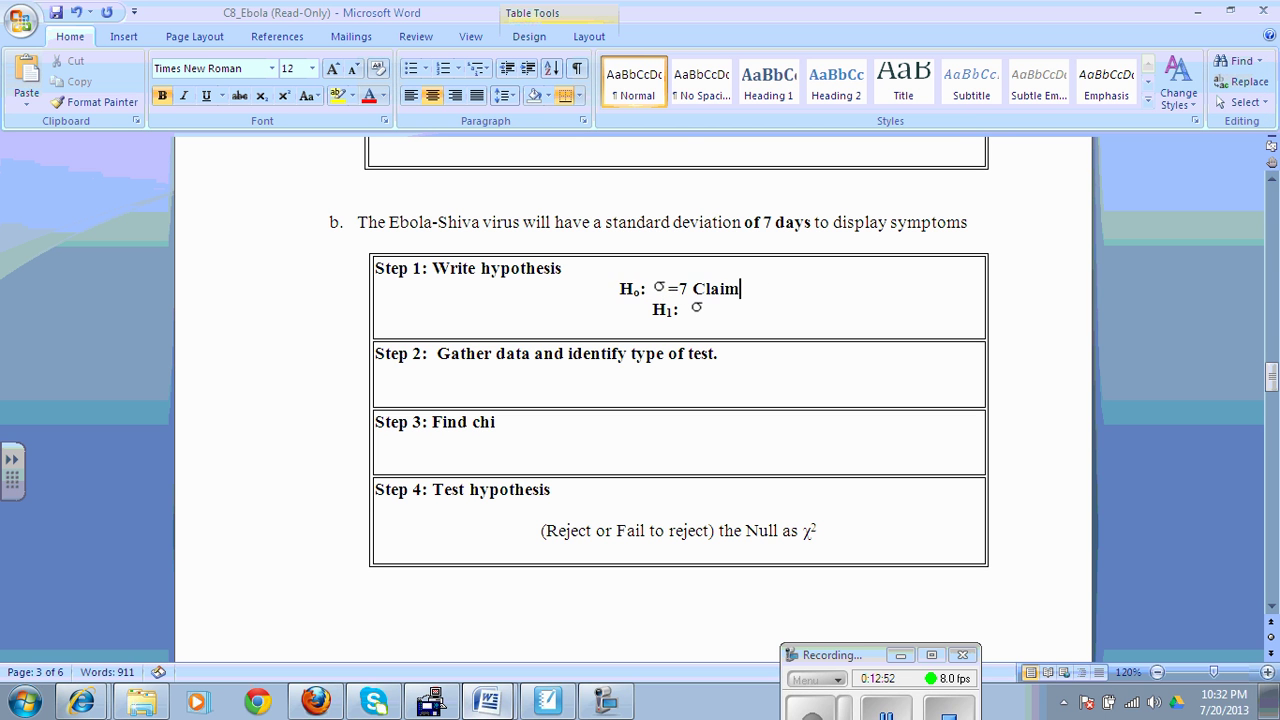
left_click(771, 297)
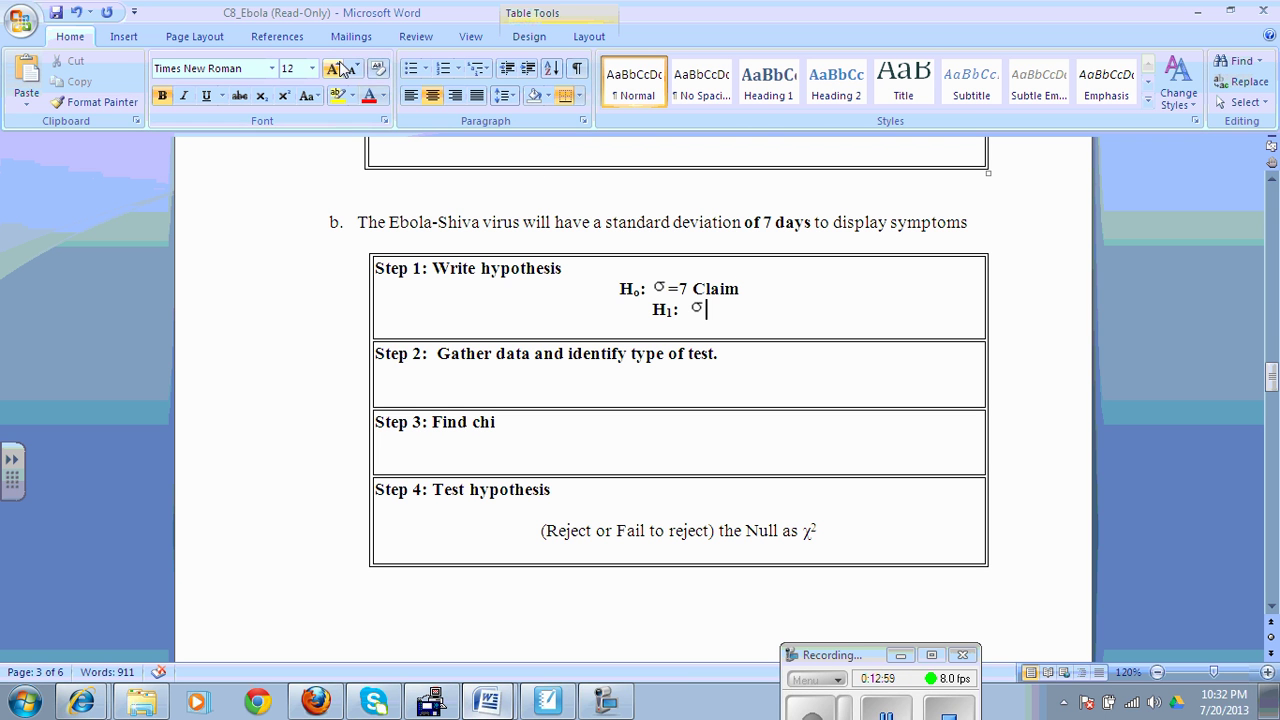
left_click(126, 37)
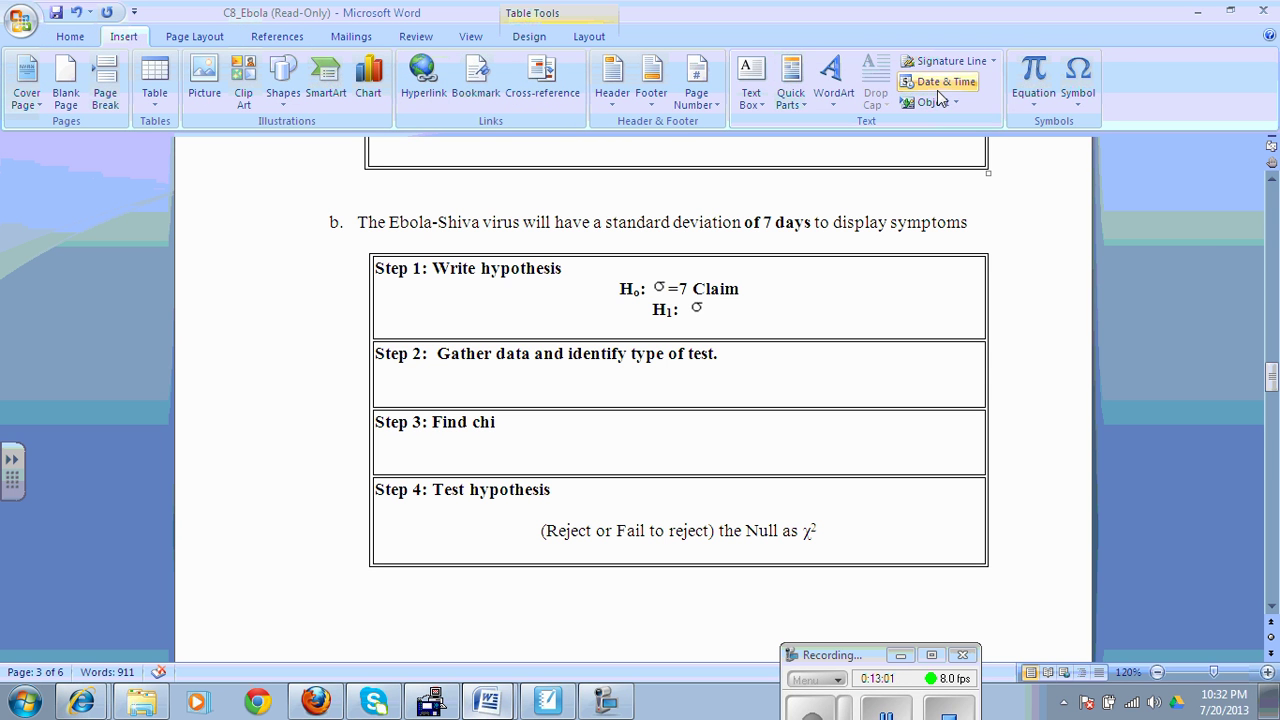
left_click(1084, 98)
left_click(1130, 160)
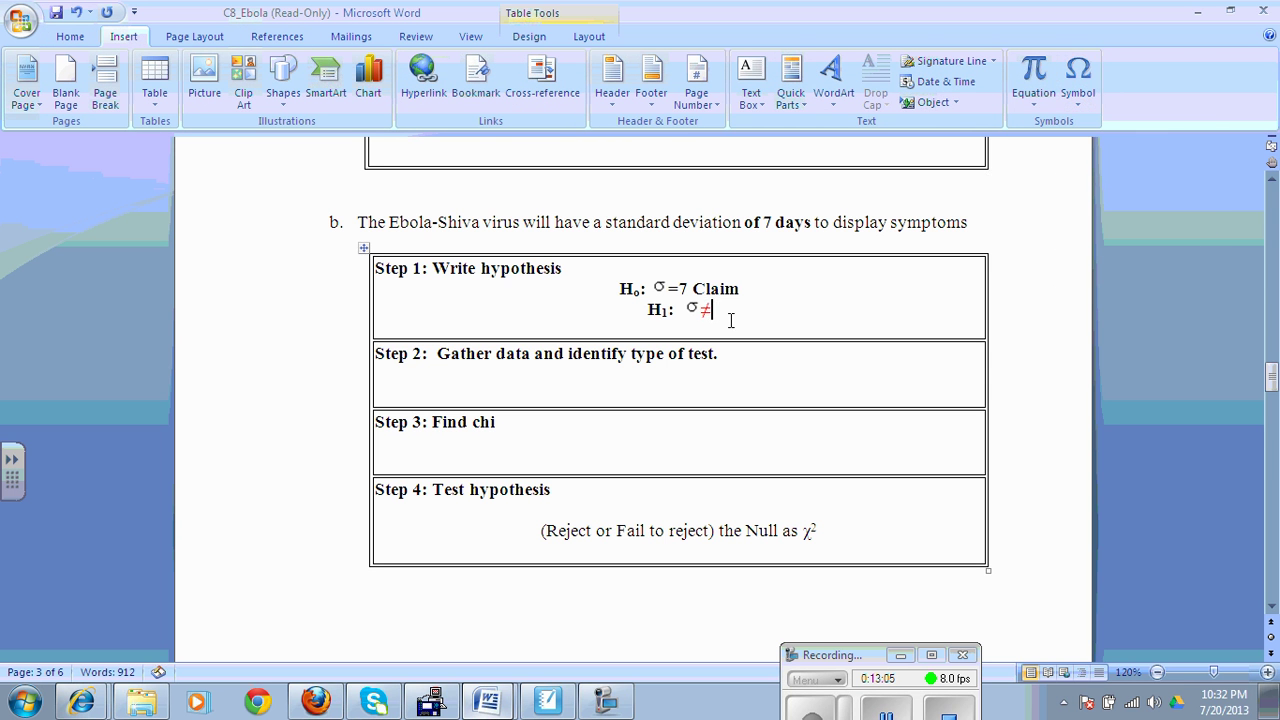
type("7")
- Fill Step 2 with 'Two tailed test' and df = 2
left_click(681, 389)
type("Two tailed test .")
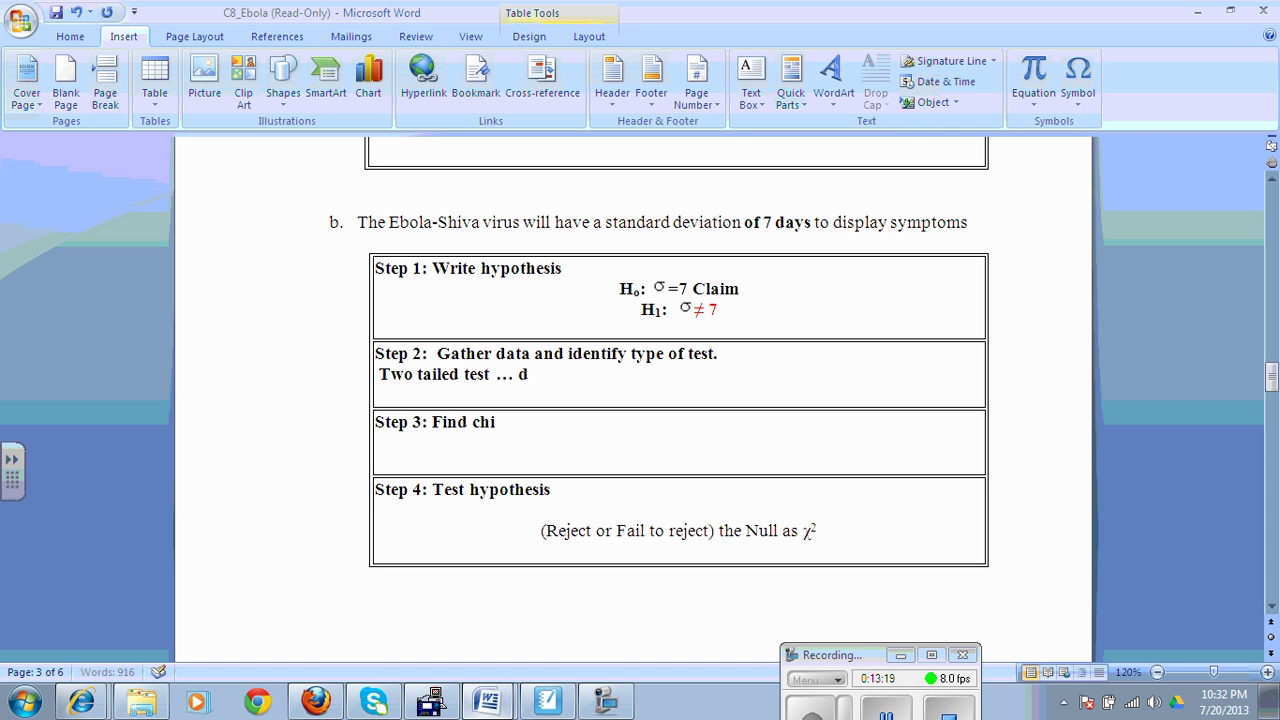
type("f = 2")
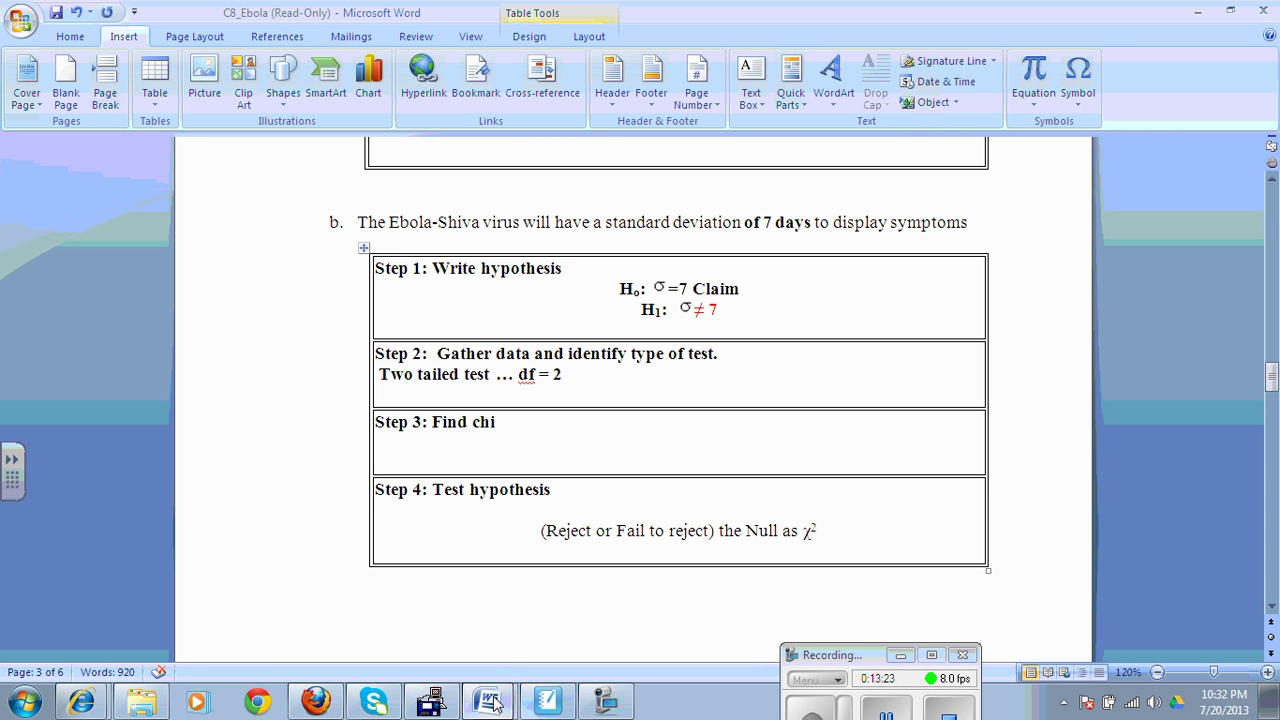
left_click(547, 700)
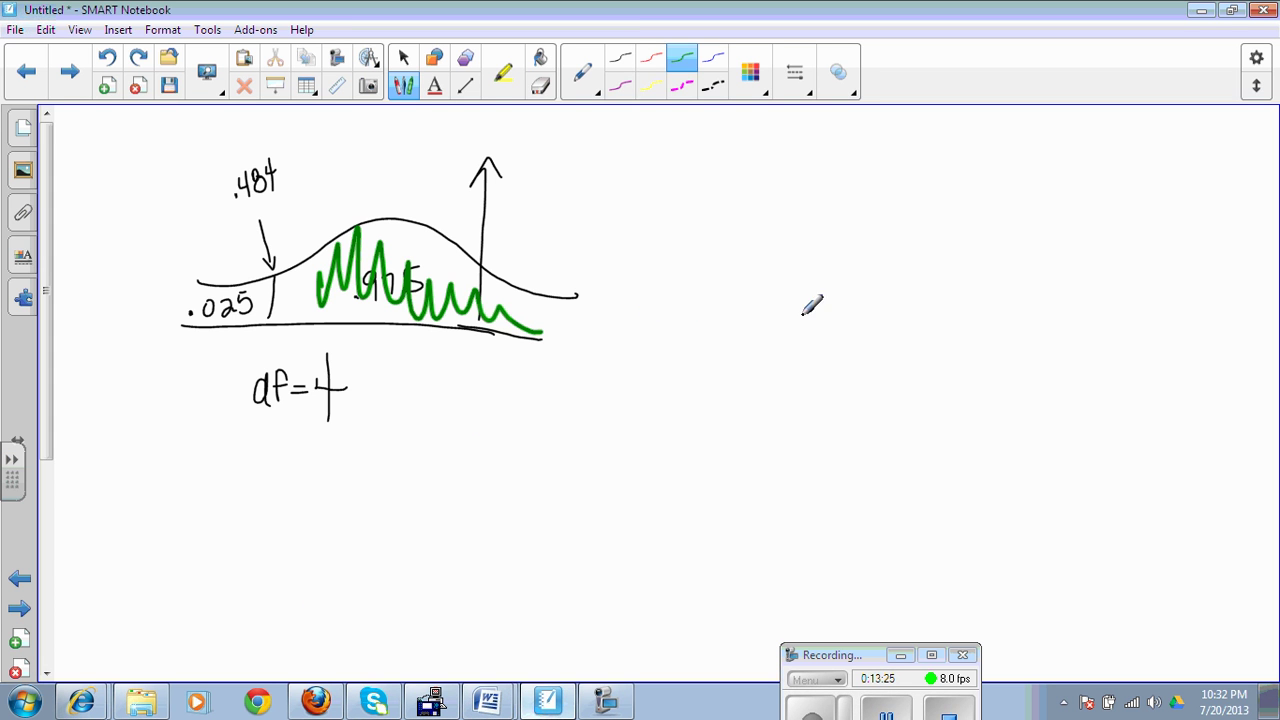
- Draw a new axis and bell curve in black ink with left and right tail cut-off lines
left_click(620, 58)
left_click_drag(730, 328, 1108, 328)
mouse_move(746, 294)
left_mouse_down()
mouse_move(846, 250)
mouse_move(1012, 224)
mouse_move(1148, 298)
left_mouse_up()
left_click_drag(817, 290, 818, 322)
mouse_move(1080, 278)
left_mouse_down()
mouse_move(1082, 320)
mouse_move(1140, 326)
left_mouse_up()
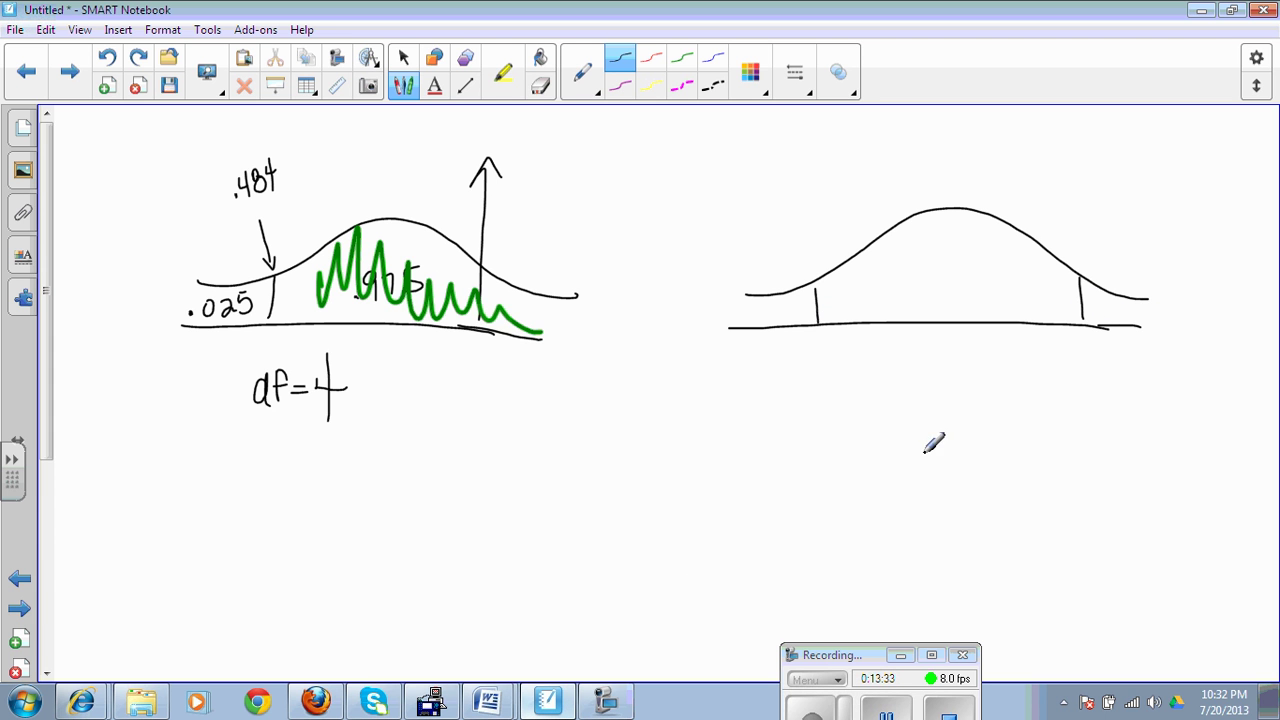
- Label the curve .95 in the middle and .025 under each tail
left_click(916, 290)
mouse_move(938, 262)
left_mouse_down()
mouse_move(928, 268)
mouse_move(945, 287)
left_mouse_up()
left_click_drag(948, 257, 963, 256)
left_click(745, 317)
left_click_drag(760, 306, 779, 319)
left_click_drag(783, 303, 792, 303)
left_click(1098, 316)
left_click_drag(1112, 305, 1138, 318)
left_click_drag(1140, 303, 1152, 302)
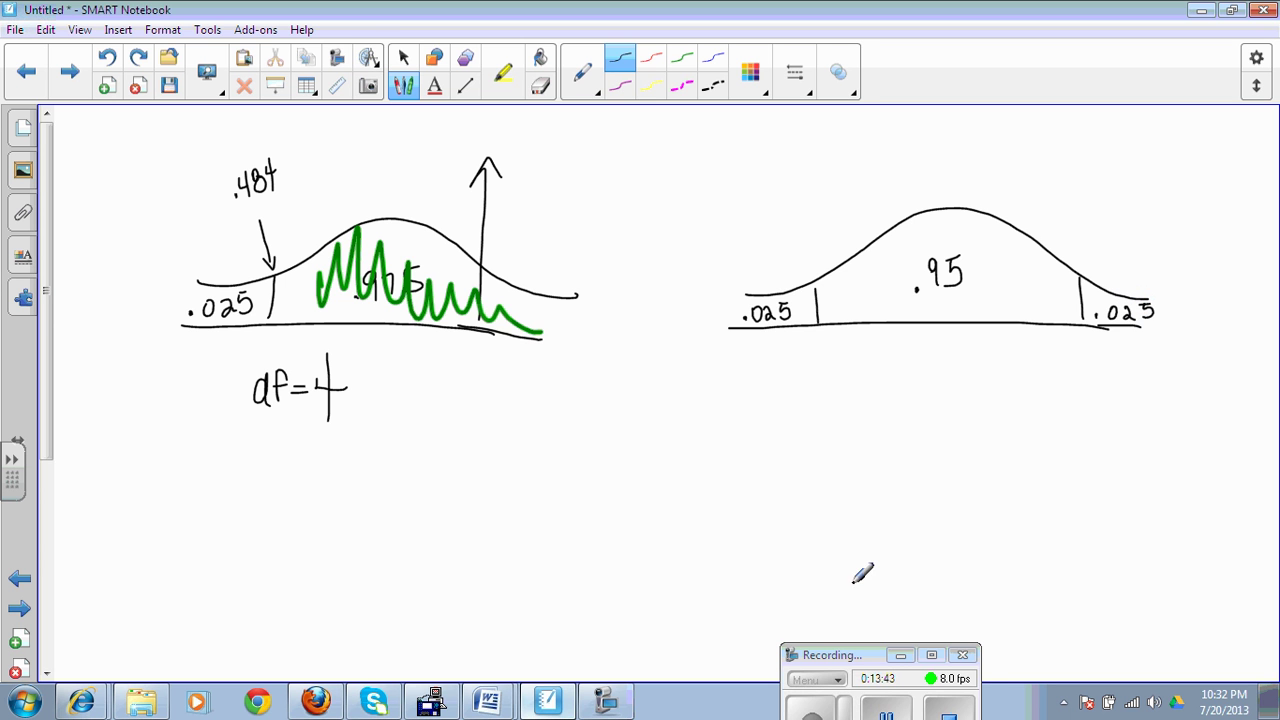
left_click_drag(848, 654, 840, 611)
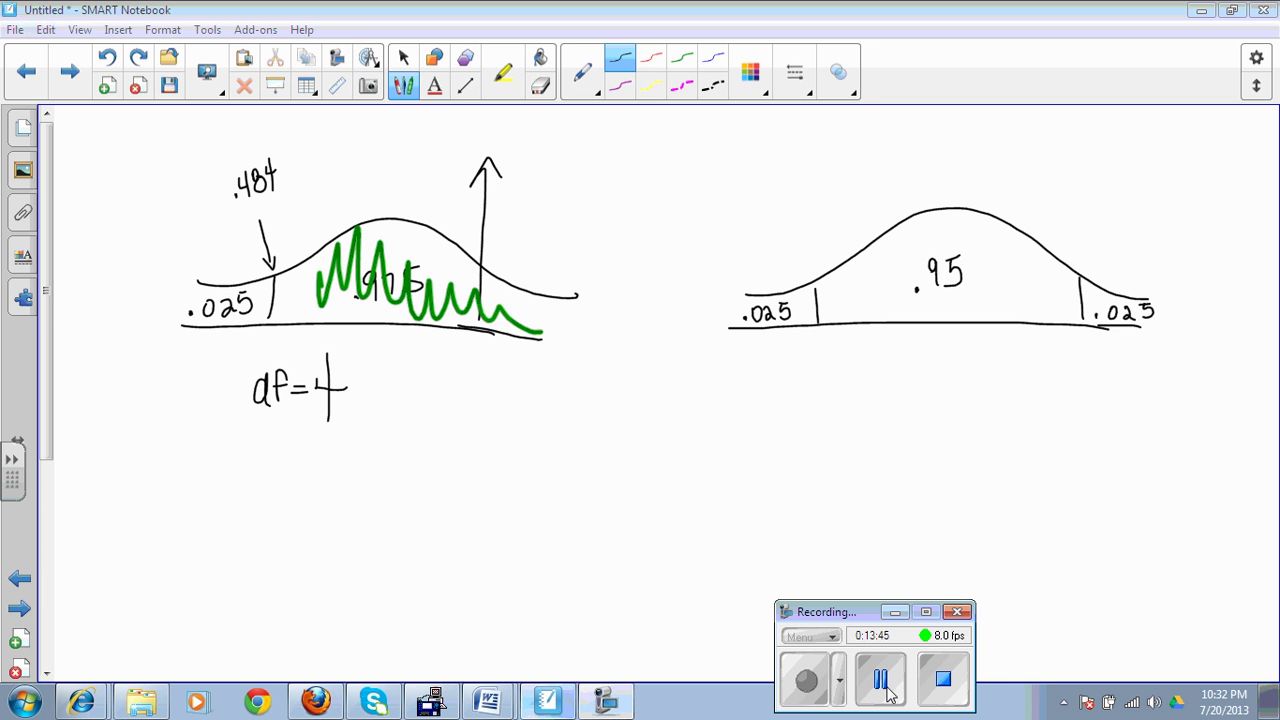
left_click(884, 694)
left_click(810, 700)
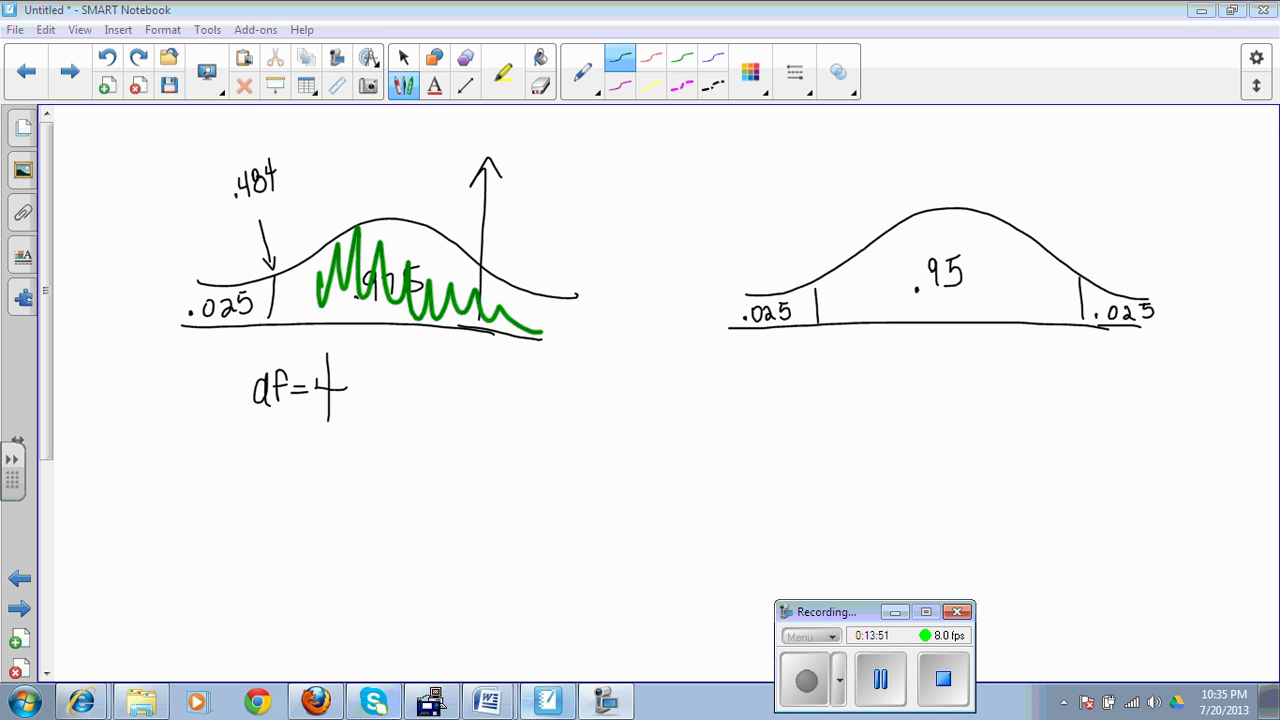
left_click(316, 700)
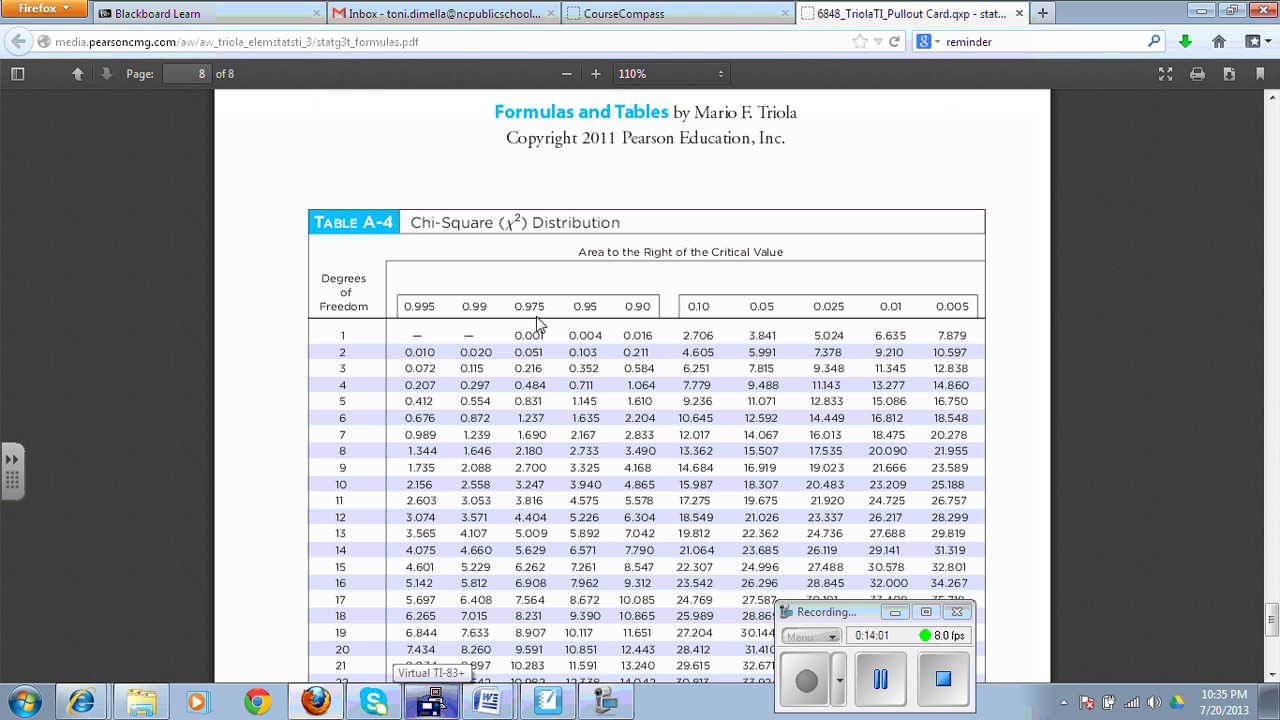
left_click(432, 700)
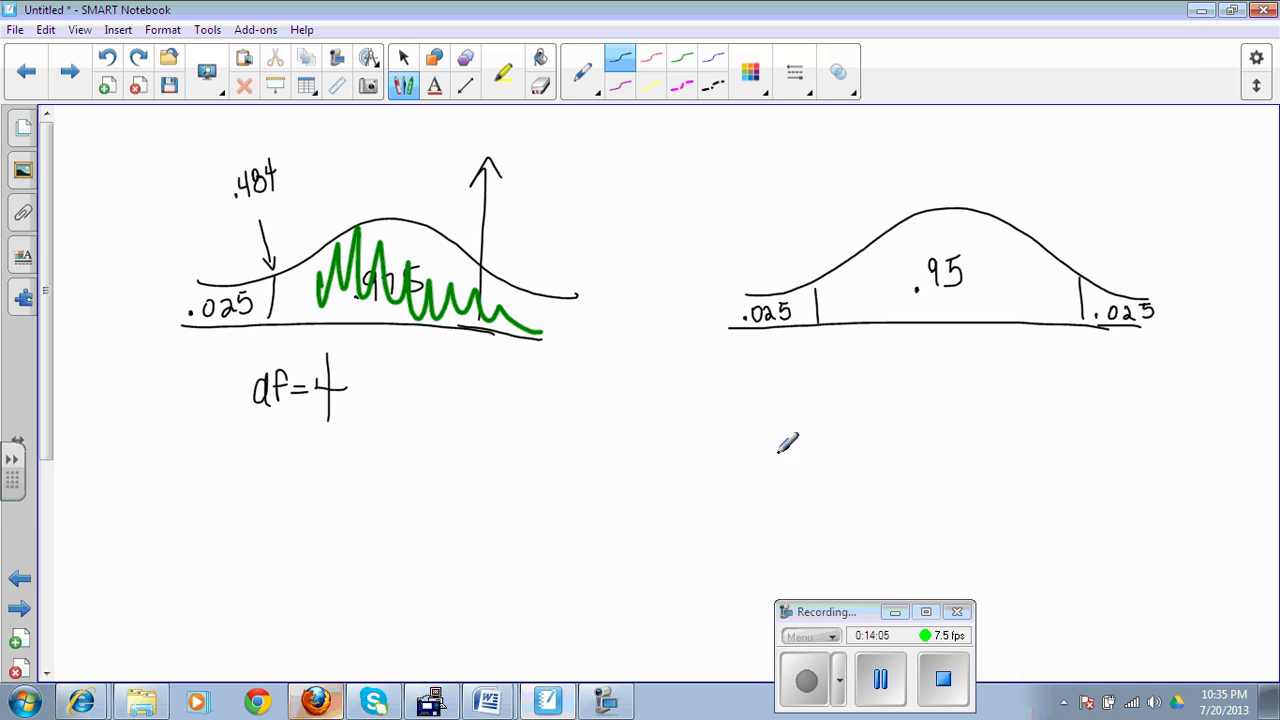
- Write .051 under the second curve's left cut-off and 7.378 under its right tail
left_click(805, 371)
mouse_move(822, 350)
left_mouse_down()
mouse_move(826, 368)
mouse_move(822, 350)
mouse_move(856, 373)
left_mouse_up()
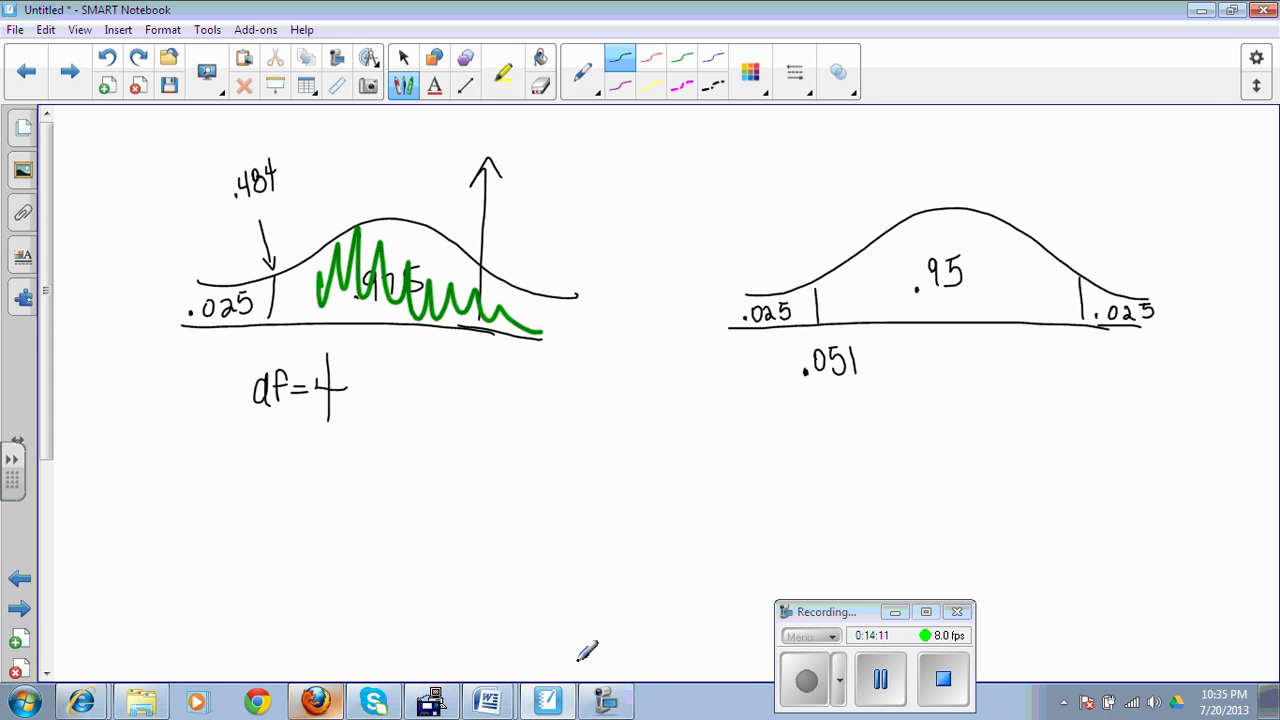
left_click(333, 705)
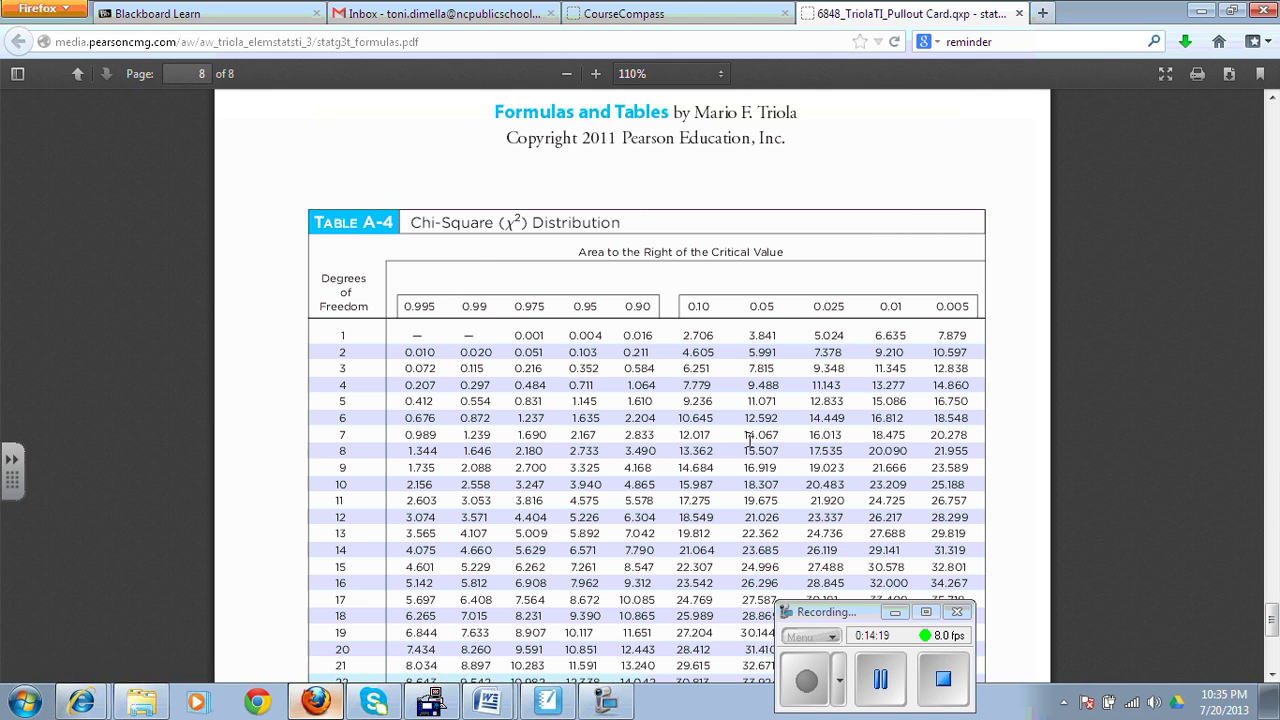
left_click(547, 701)
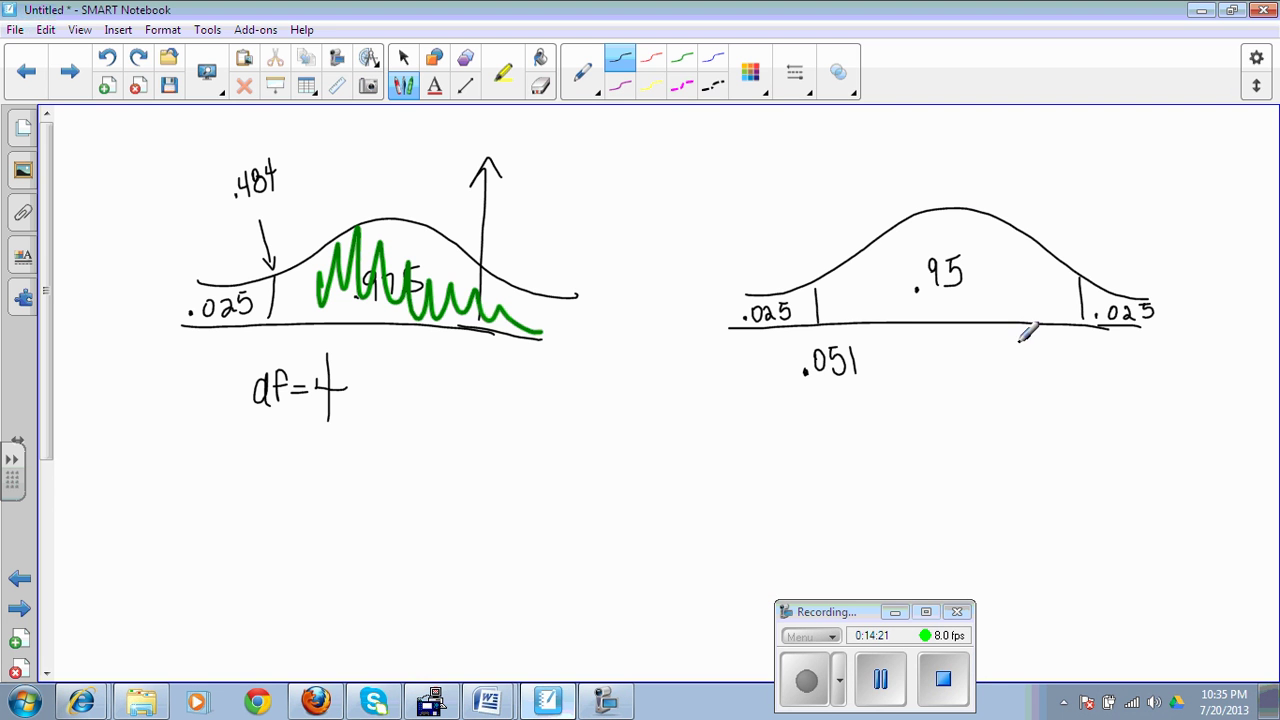
mouse_move(1060, 343)
left_mouse_down()
mouse_move(1078, 369)
mouse_move(1121, 369)
mouse_move(1140, 337)
left_mouse_up()
left_click(1089, 364)
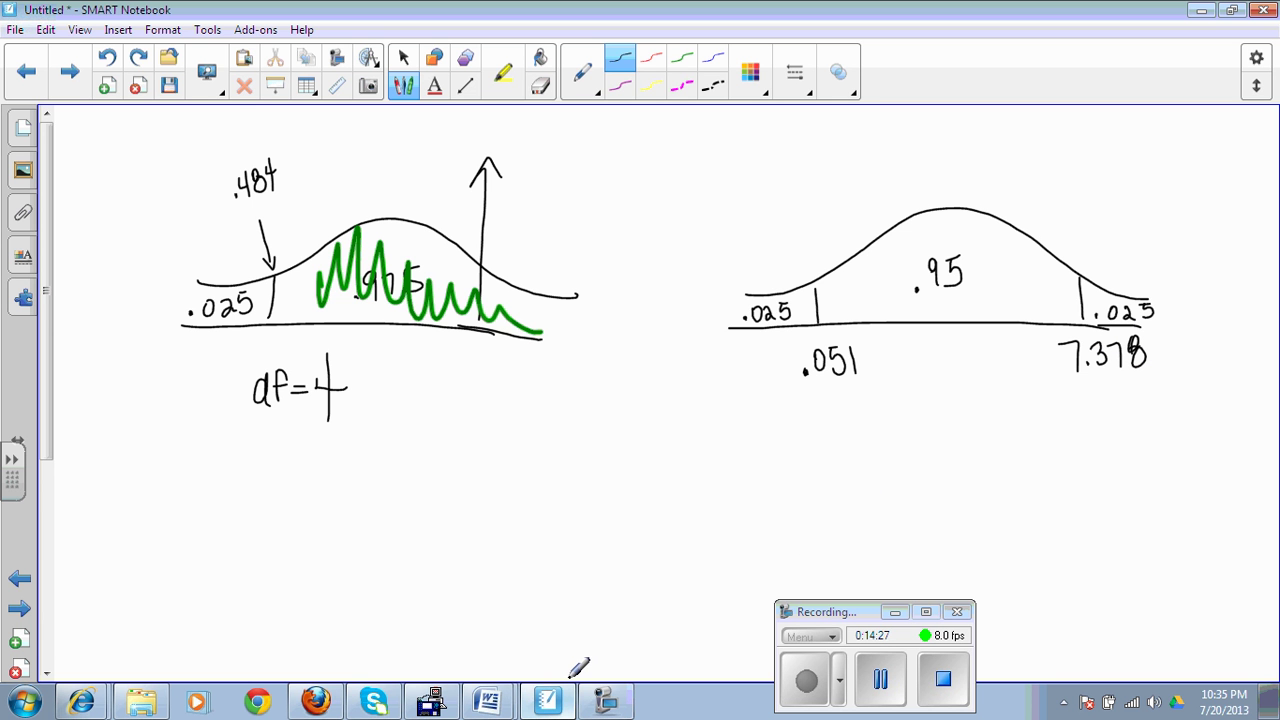
- In the C8_Ebola worksheet, type Chi = 2*(11.37)^2 / 49 on the Step 3 line
left_click(330, 704)
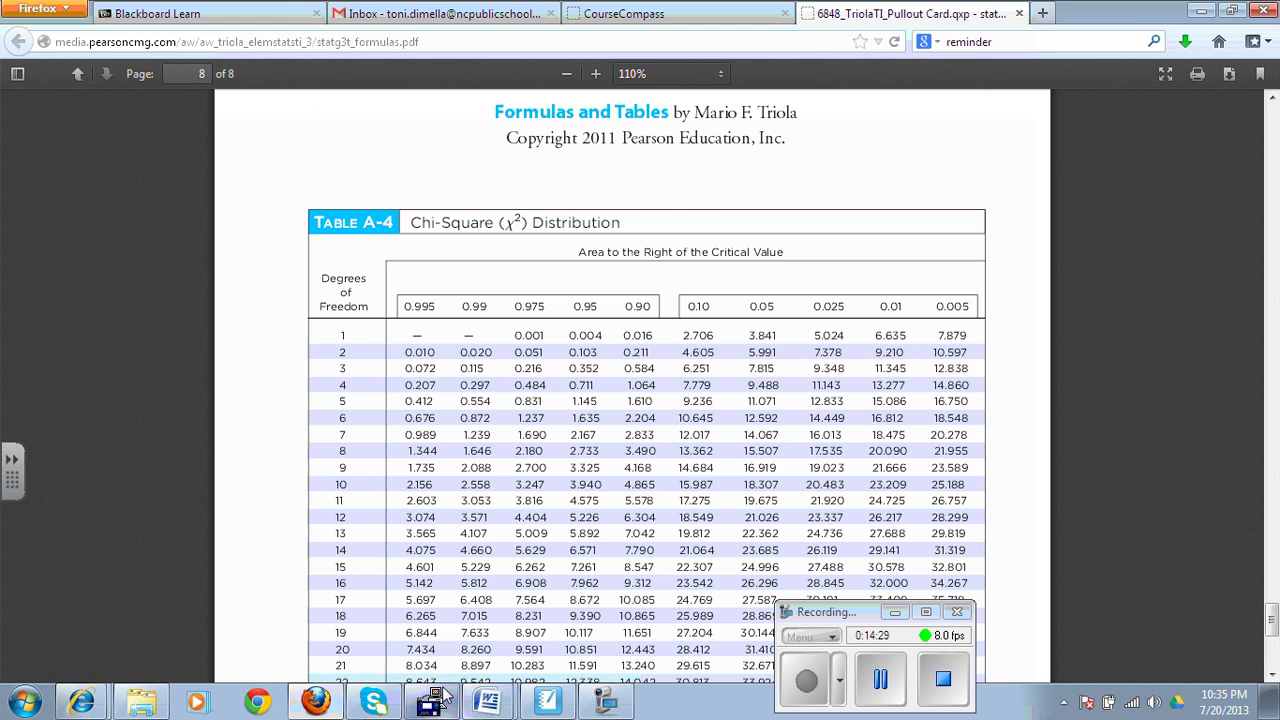
mouse_move(487, 702)
left_click(500, 660)
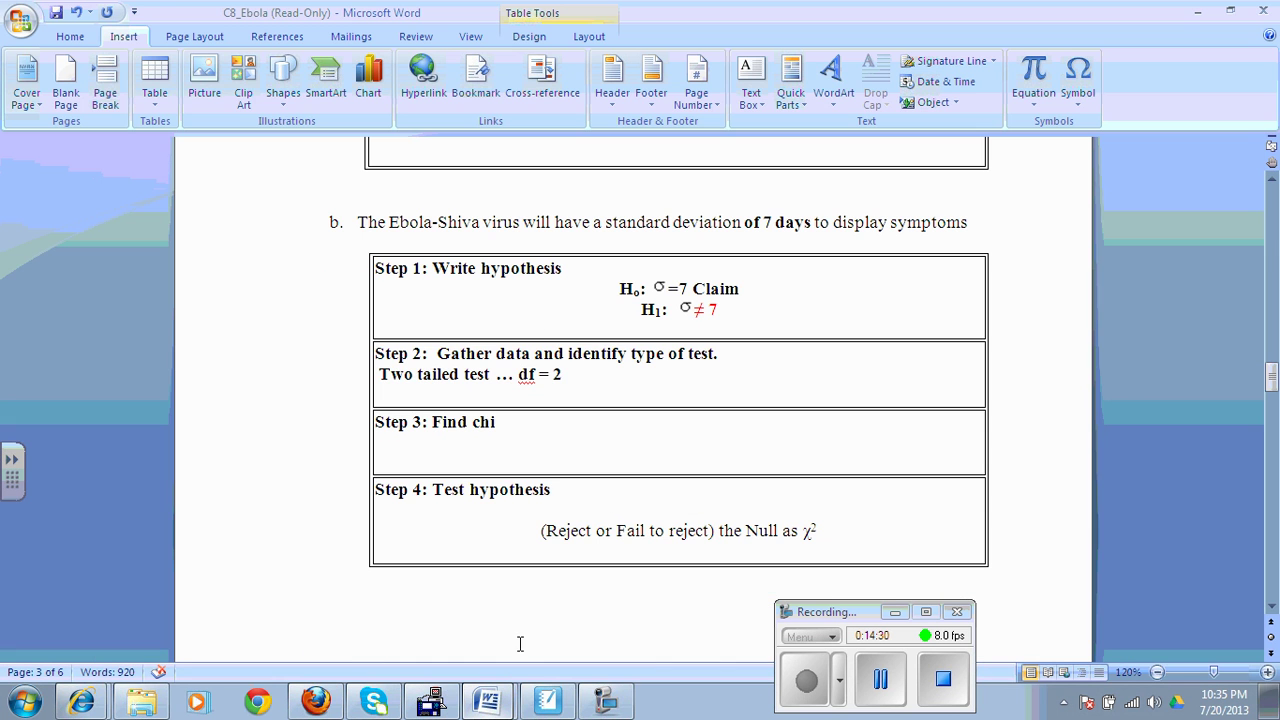
left_click(636, 462)
type("chi = 2*(11.3")
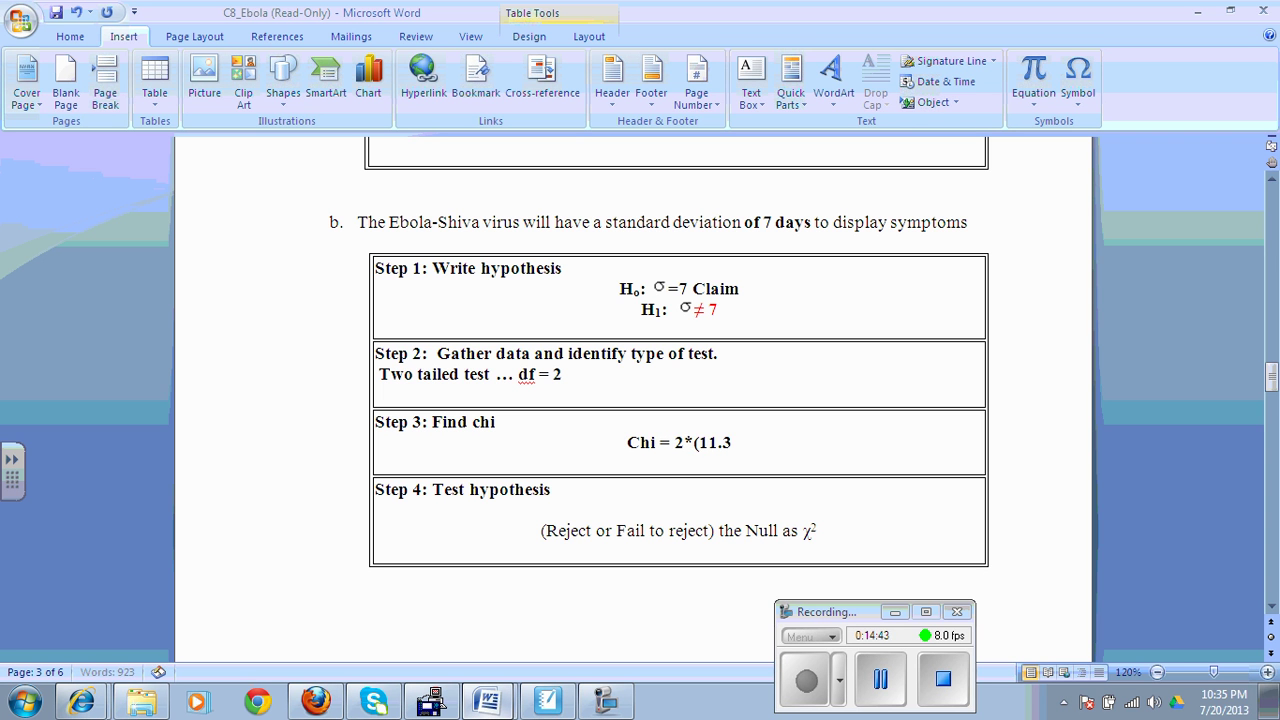
type("7)&")
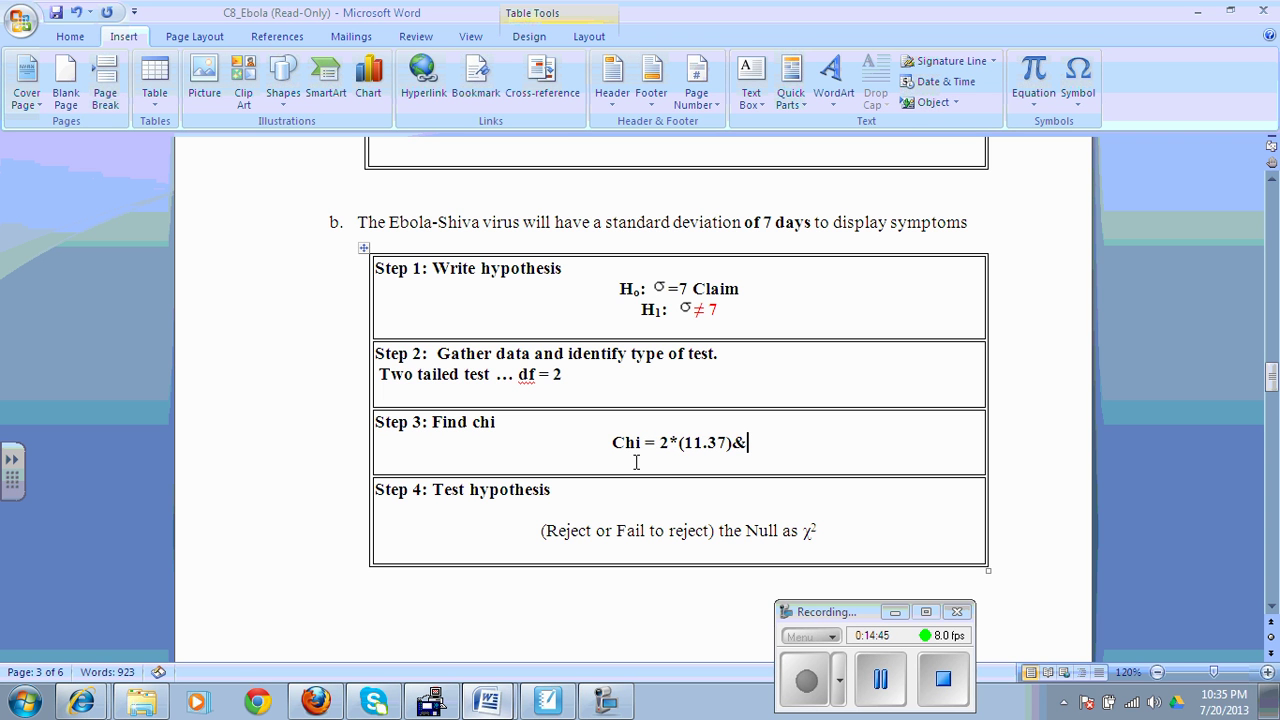
key("BackSpace")
type("^2")
type(" d)")
key("BackSpace")
key("BackSpace")
key("BackSpace")
type("/ ")
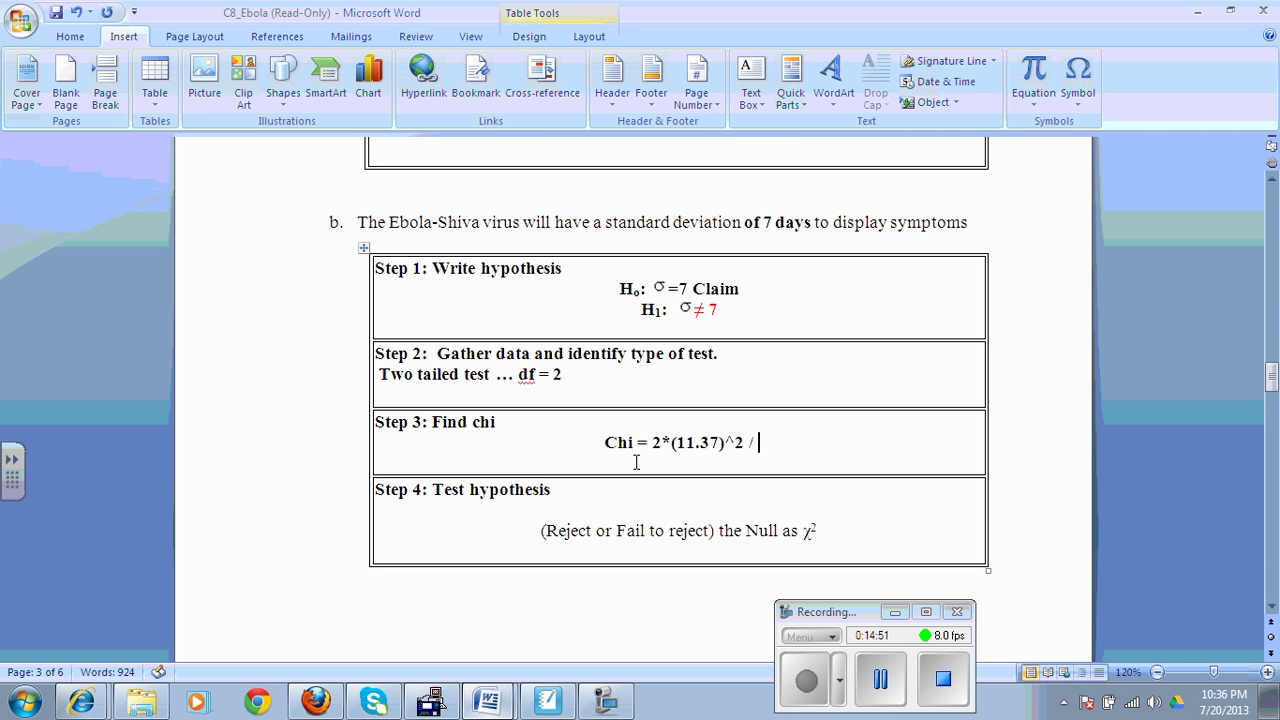
type("49")
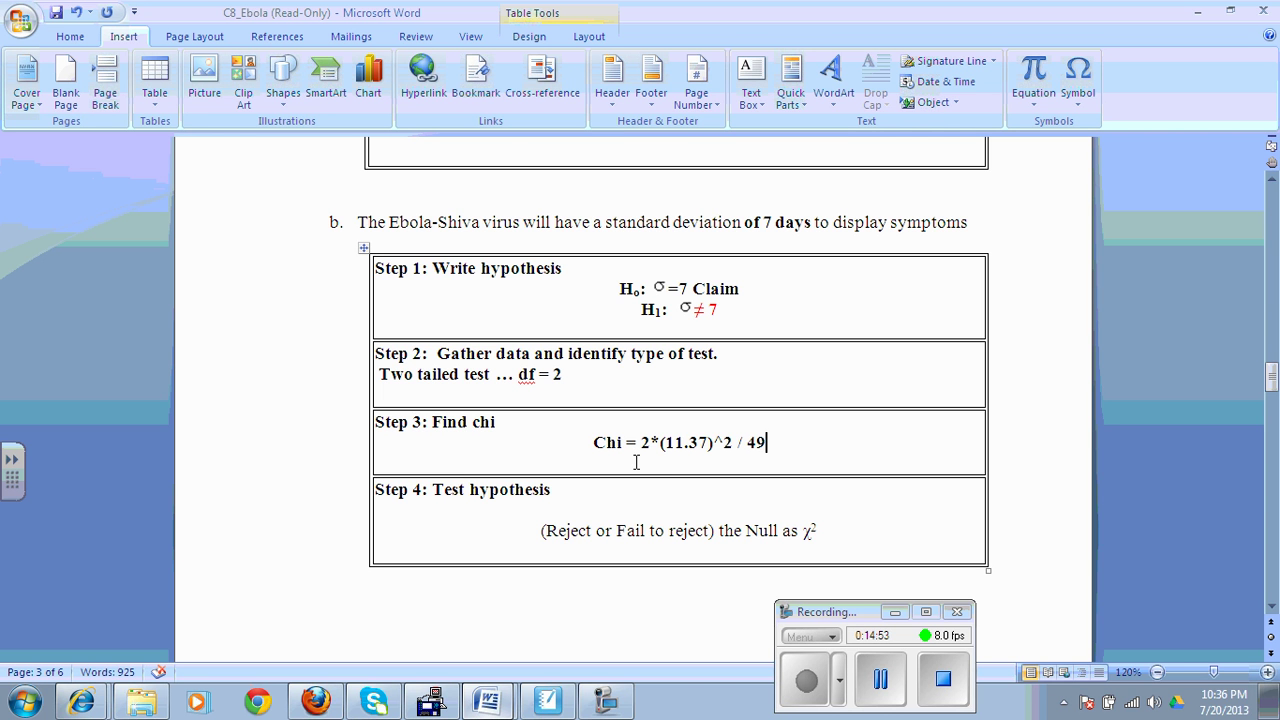
- Square 11.37, double it and divide by 49 on the TI-83, getting 5.276608163
left_click(431, 700)
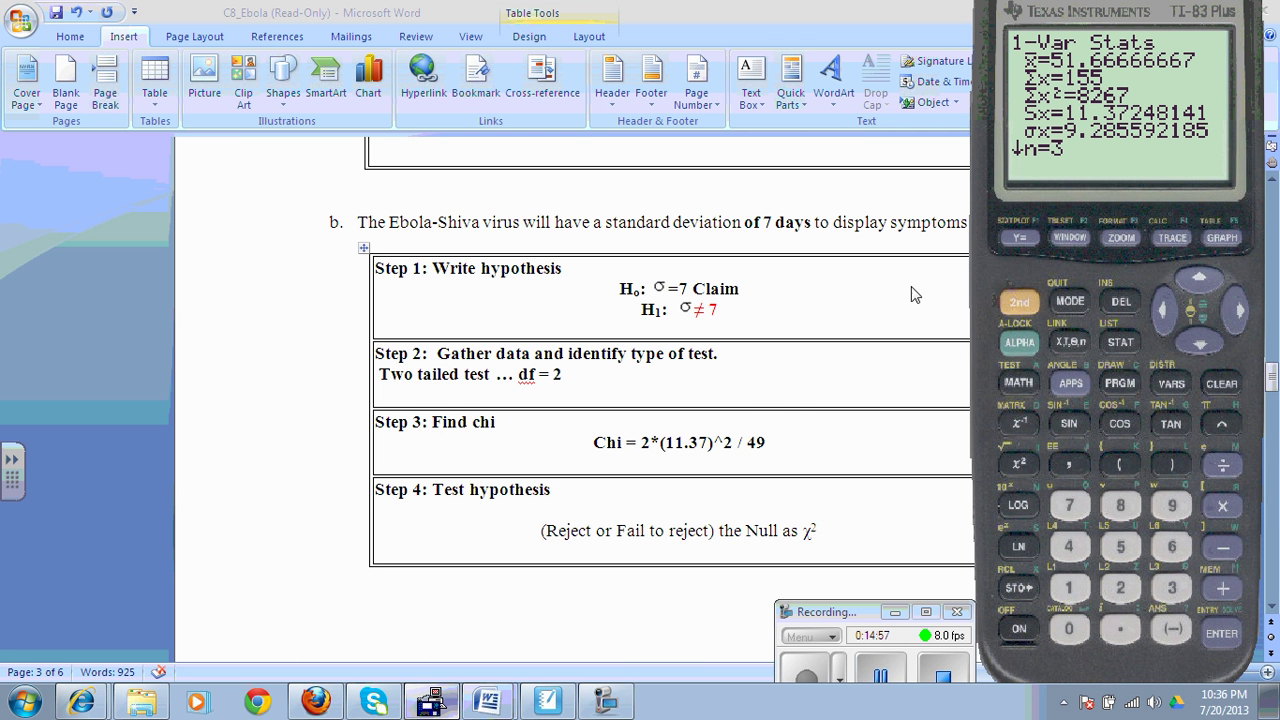
type("11.37")
left_click(1019, 464)
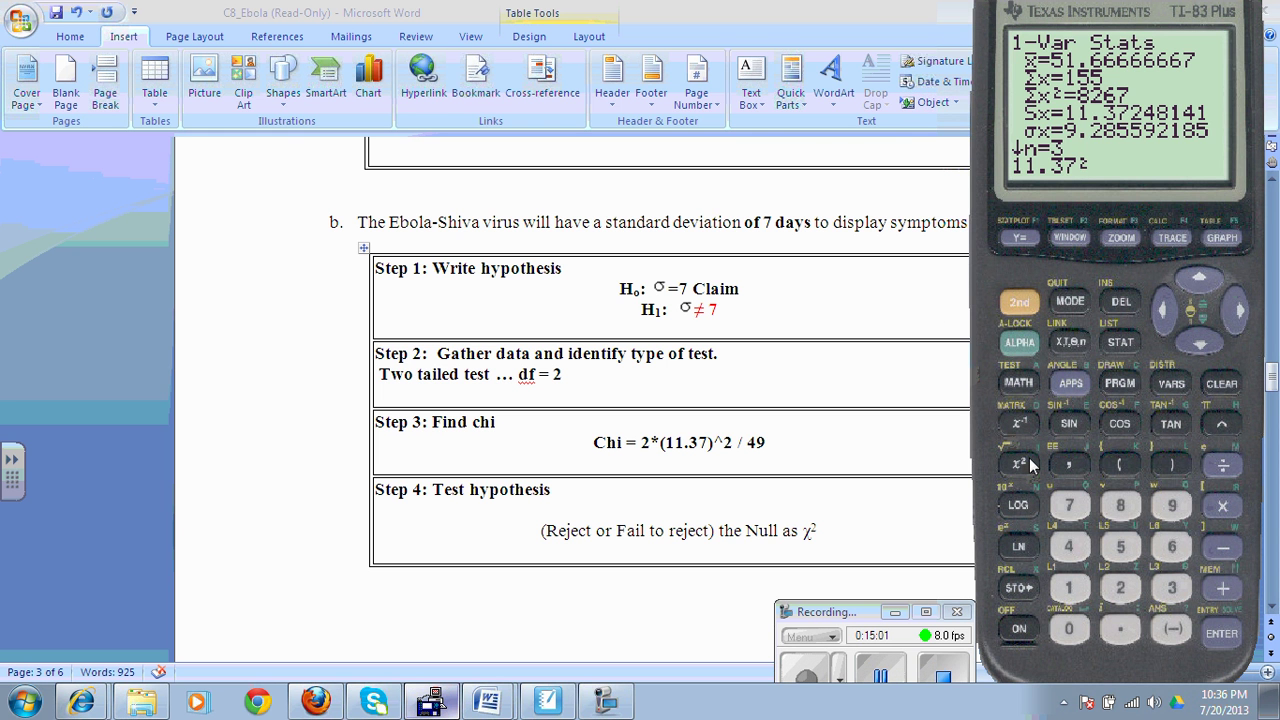
key("Return")
type("*2")
key("Return")
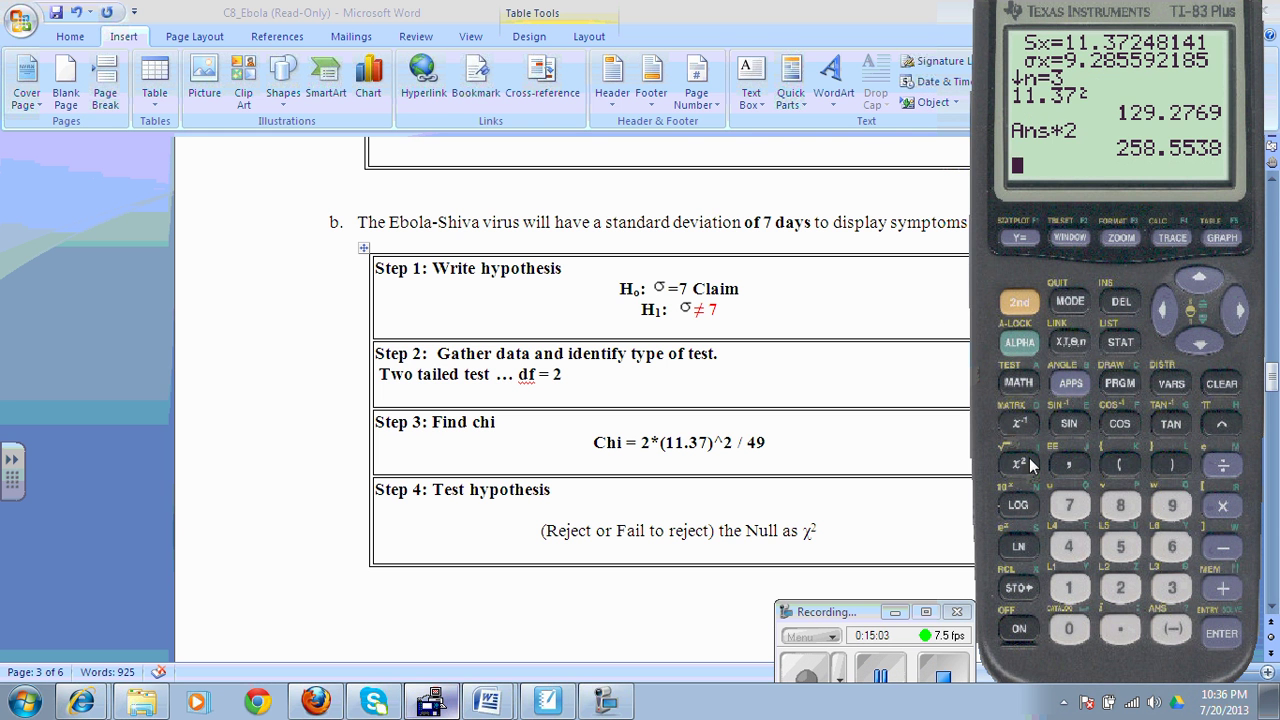
type("/49")
key("Return")
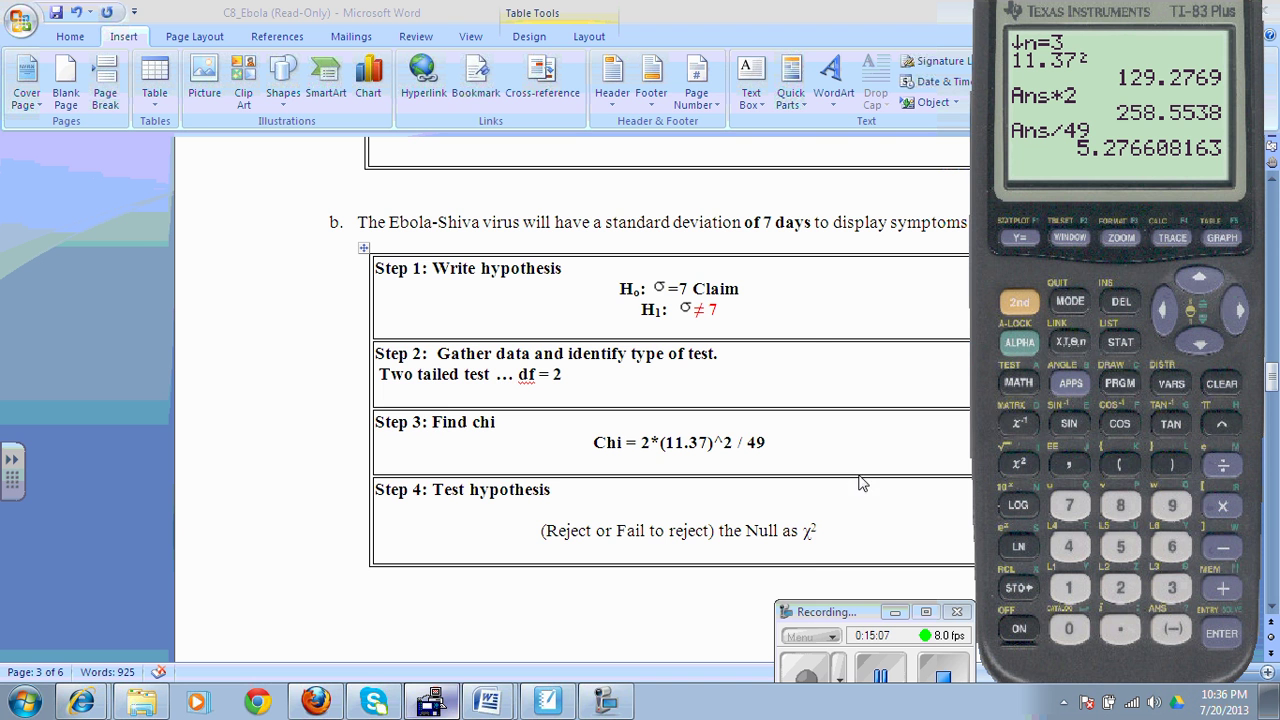
- Draw a vertical marker in the right curve's .95 region and label it 5.3
left_click(544, 697)
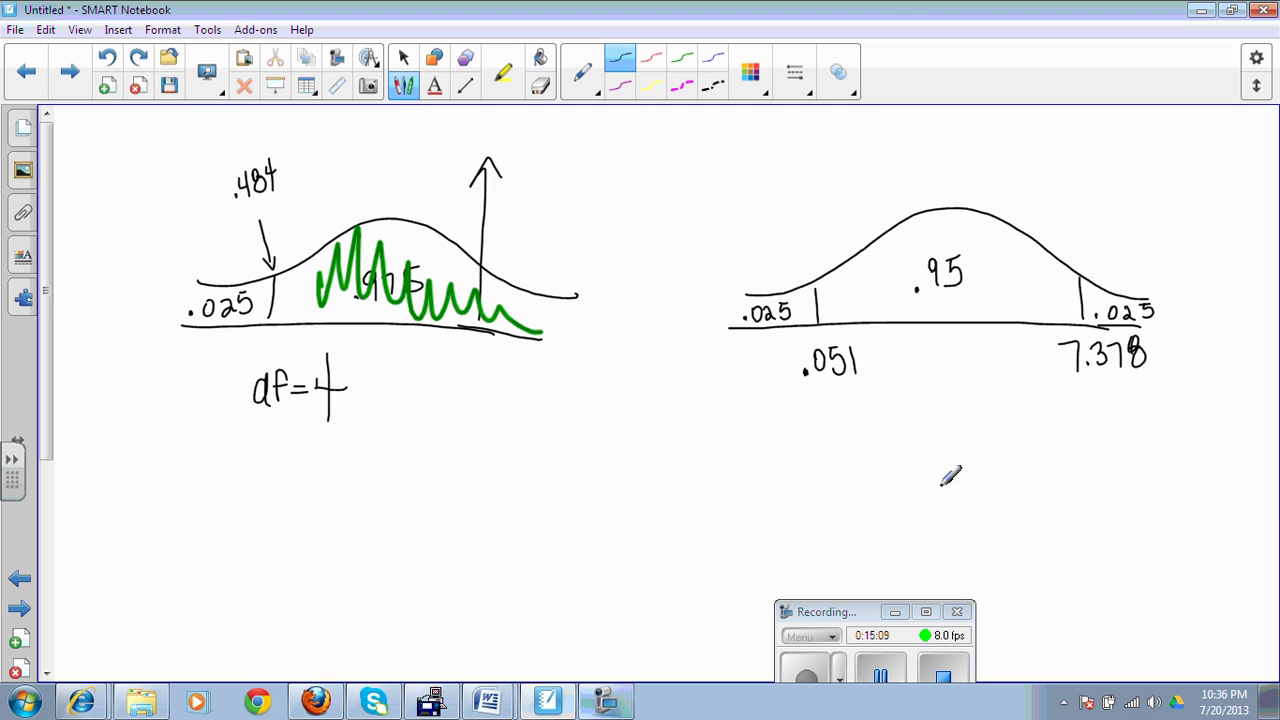
mouse_move(988, 212)
left_mouse_down()
mouse_move(984, 186)
mouse_move(1004, 312)
left_mouse_up()
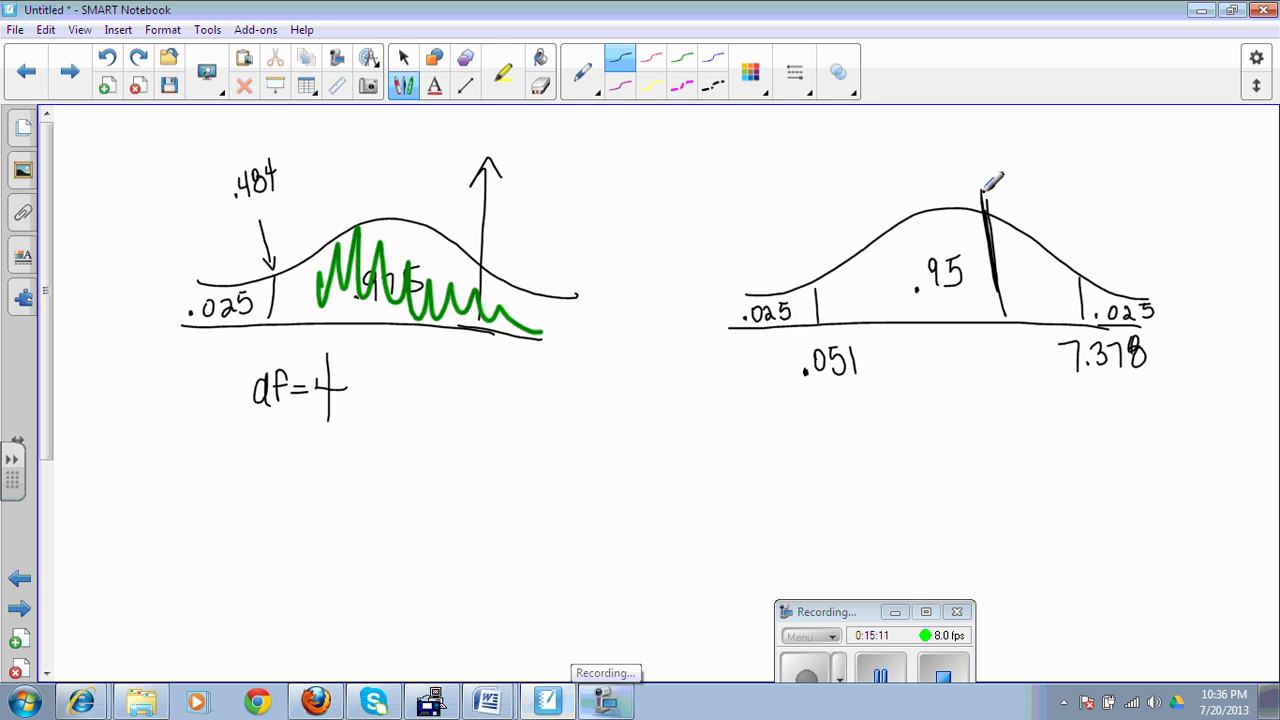
mouse_move(986, 172)
left_mouse_down()
mouse_move(997, 150)
mouse_move(1018, 171)
left_mouse_up()
left_click(1008, 170)
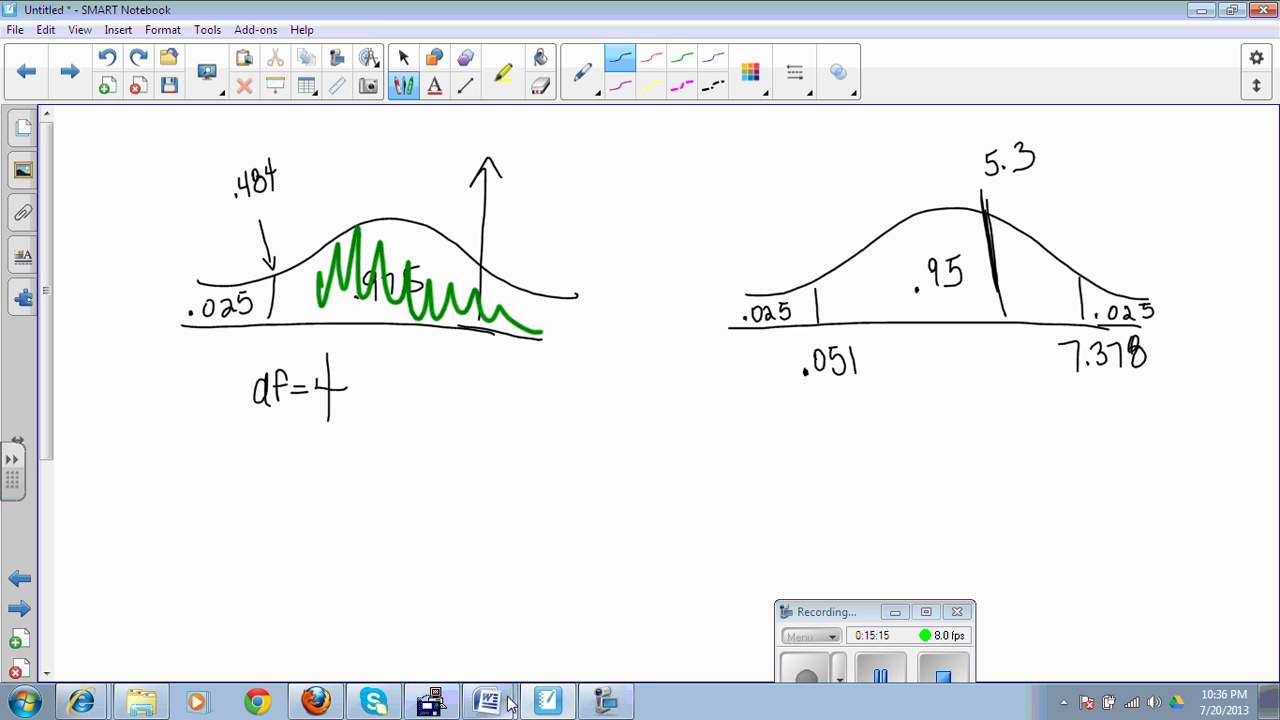
- Delete 'Reject or' so Step 4 reads 'Fail to reject the Null'
mouse_move(503, 688)
left_click(503, 657)
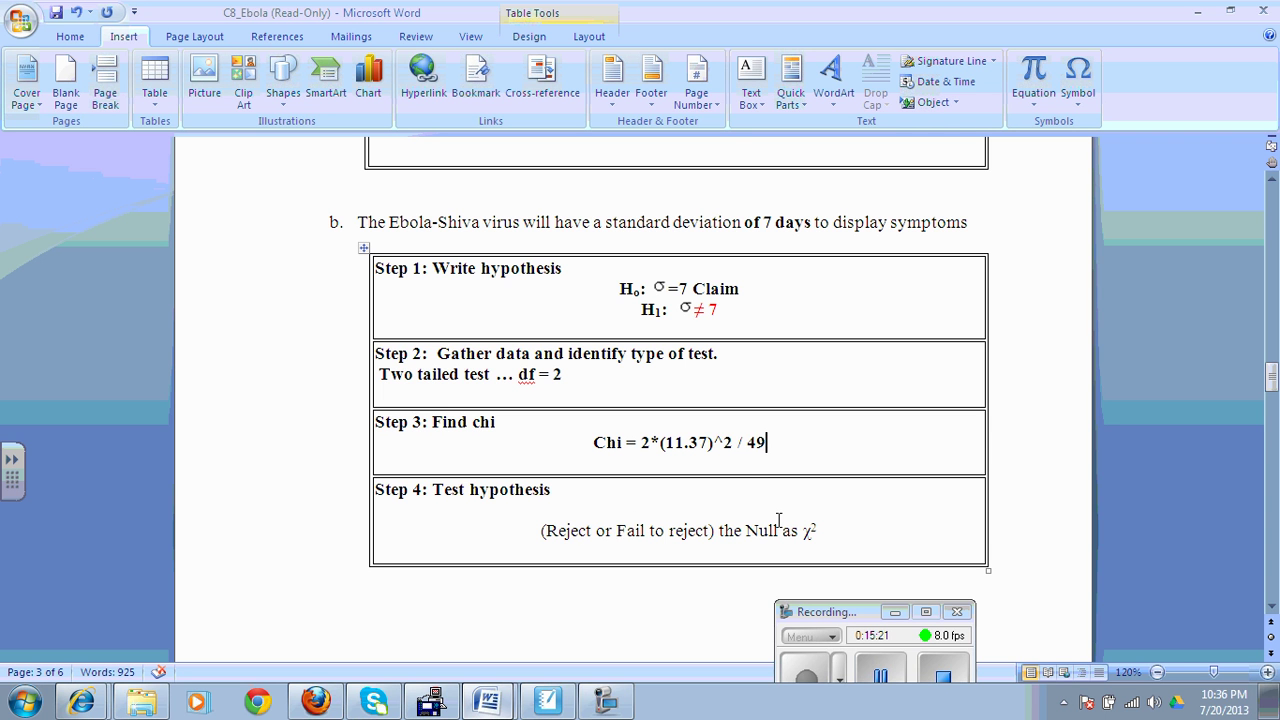
left_click_drag(615, 530, 543, 530)
key("BackSpace")
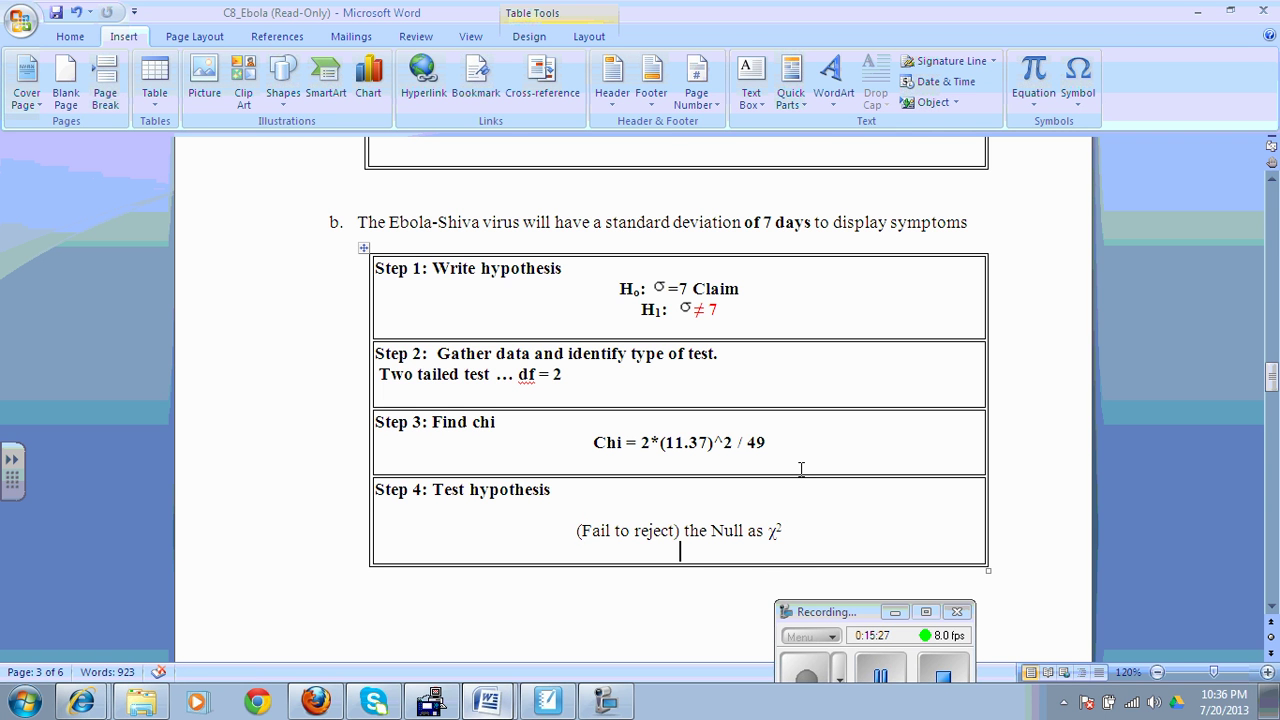
- Add the conclusion line 'There is sufficient evidence to support my claim that it'
key("Return")
type("Ther")
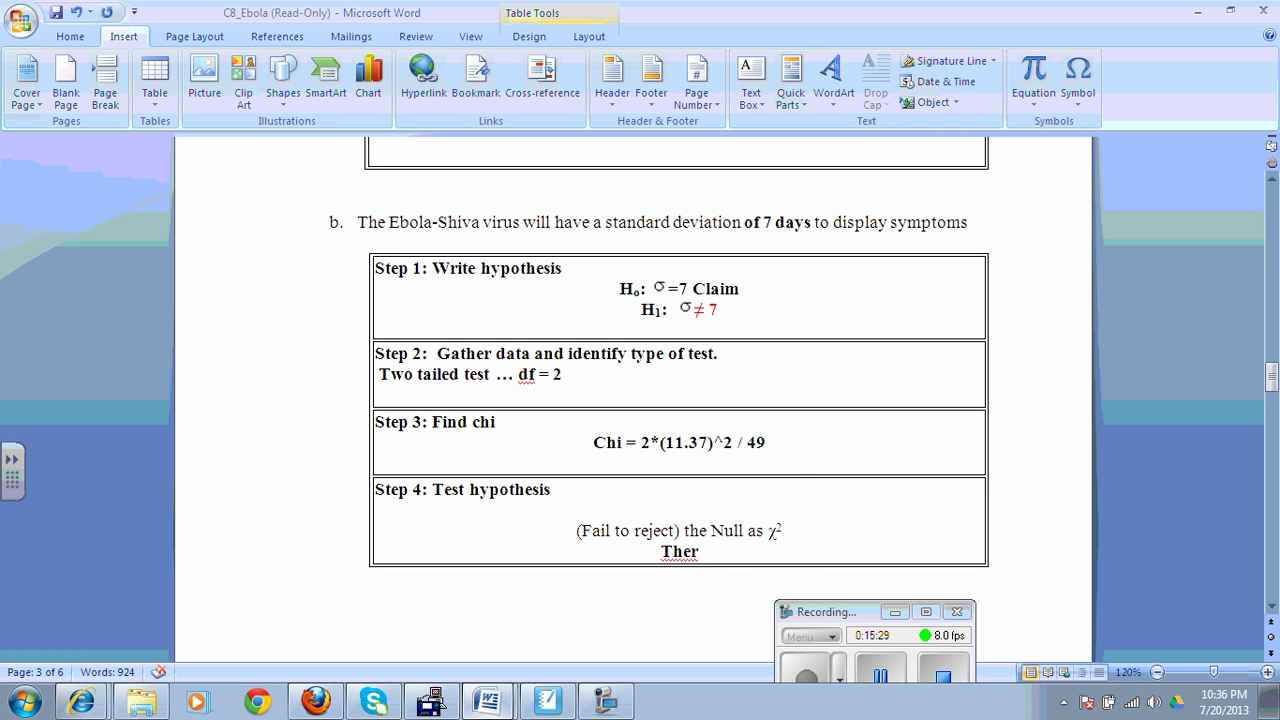
type("e is sufficient")
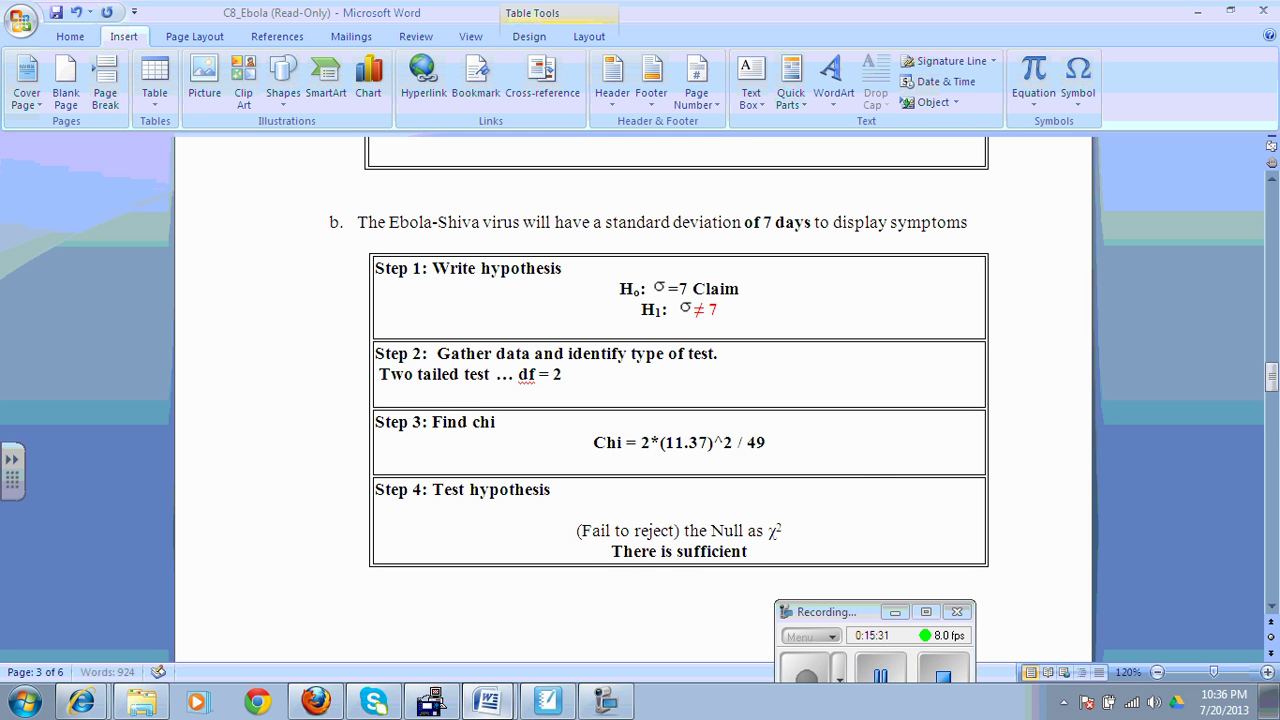
type(" evidence to ")
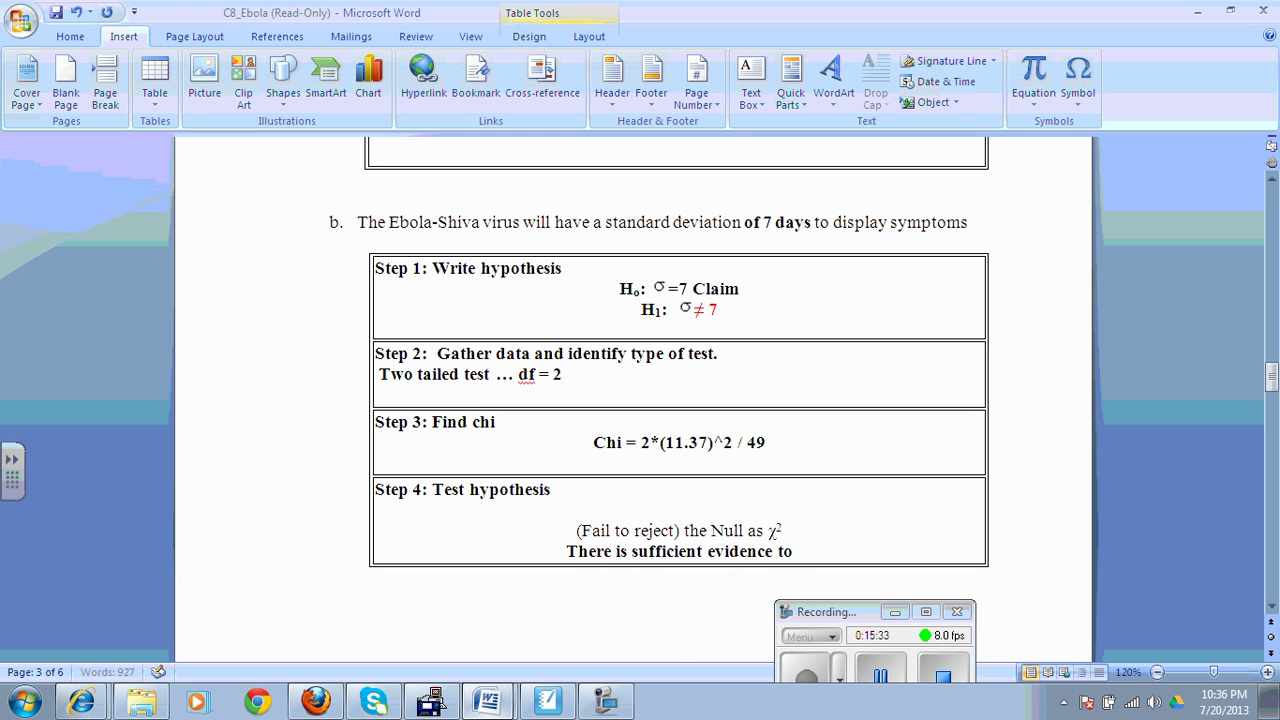
type("support")
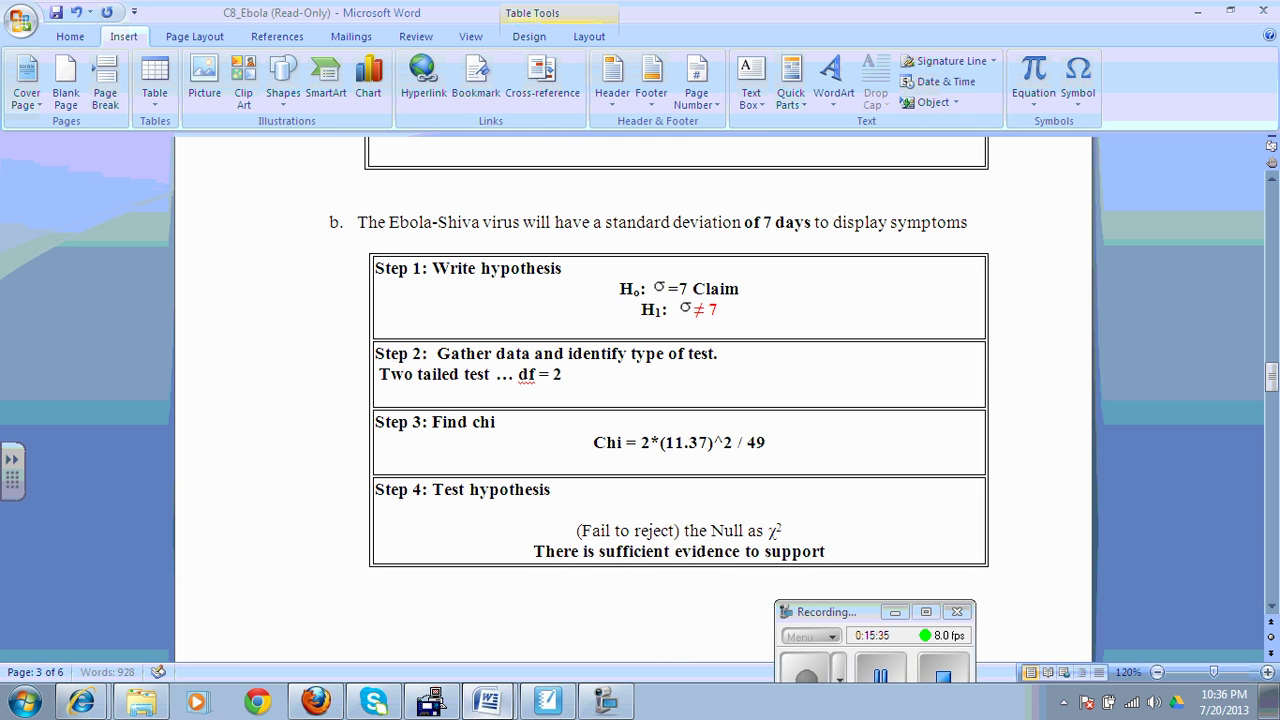
type(" my claim")
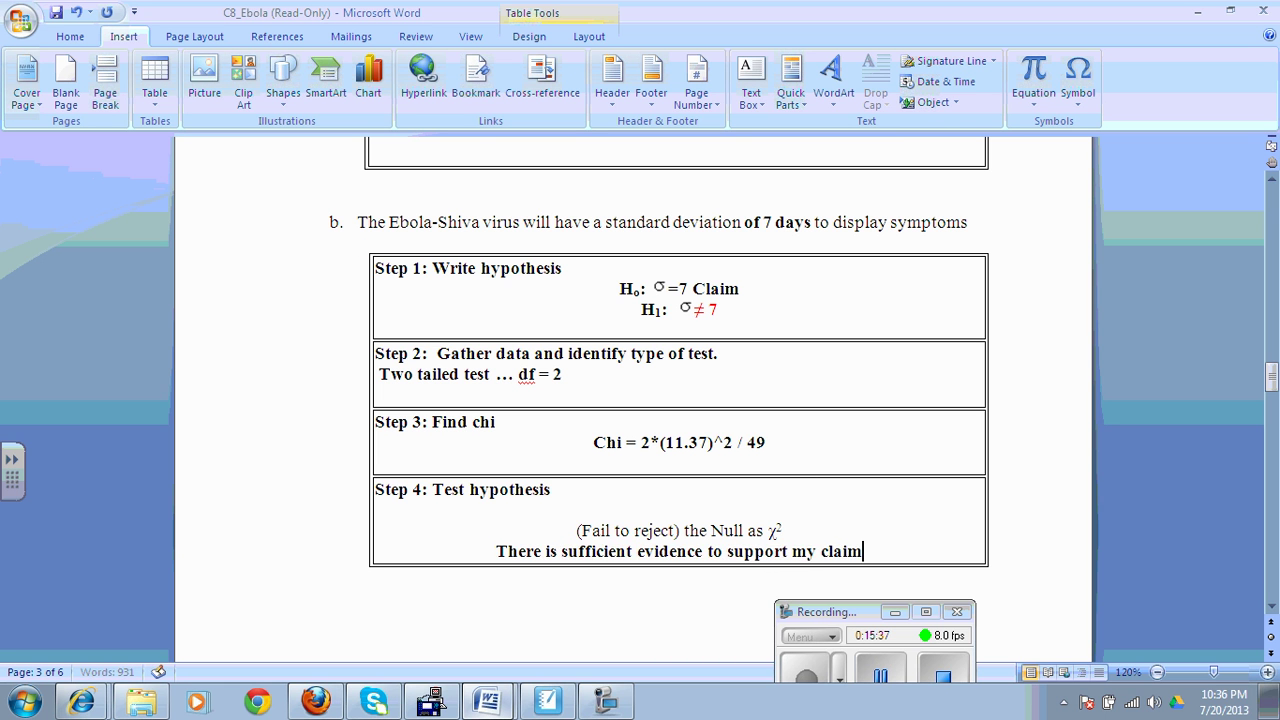
type(" that it")
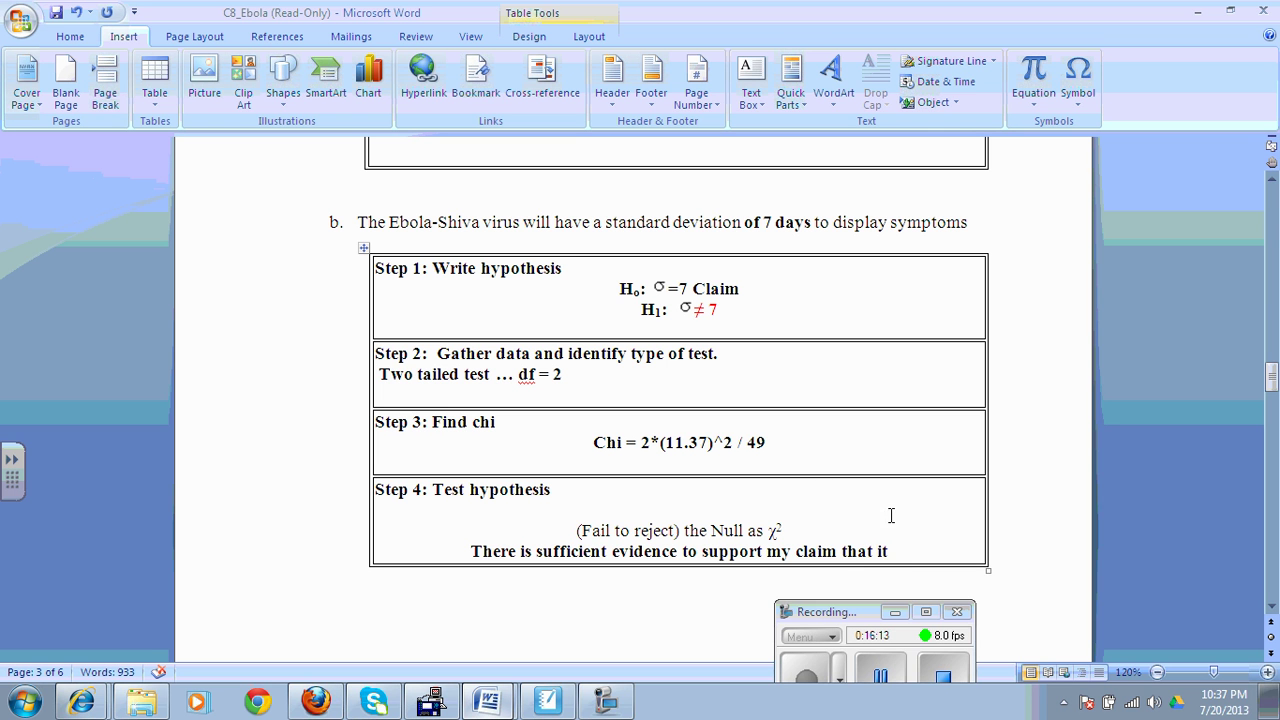
left_click_drag(865, 618, 1082, 561)
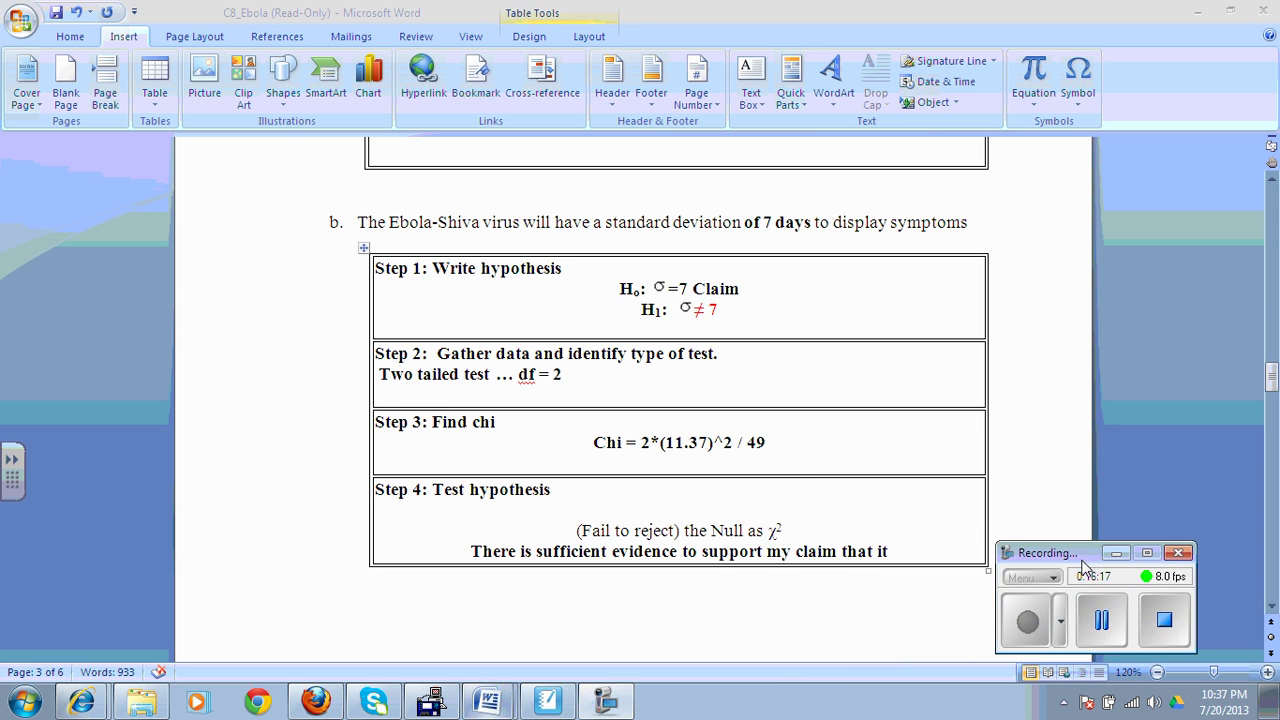